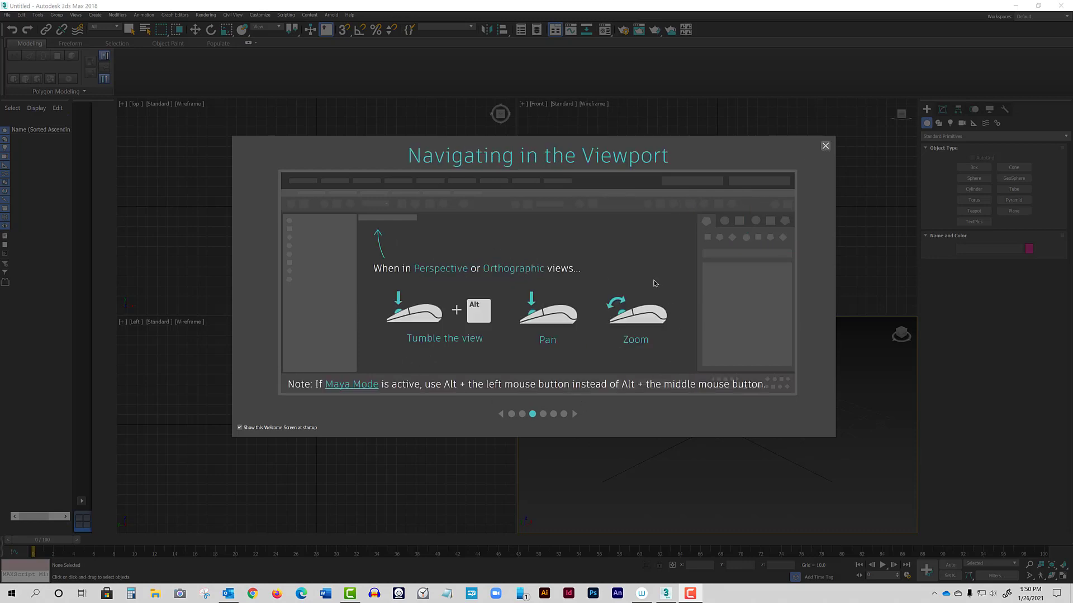
# Close the welcome screen and create a sphere with a radius of about 14 near the grid's centre in the Perspective view
pyautogui.click(828, 147)
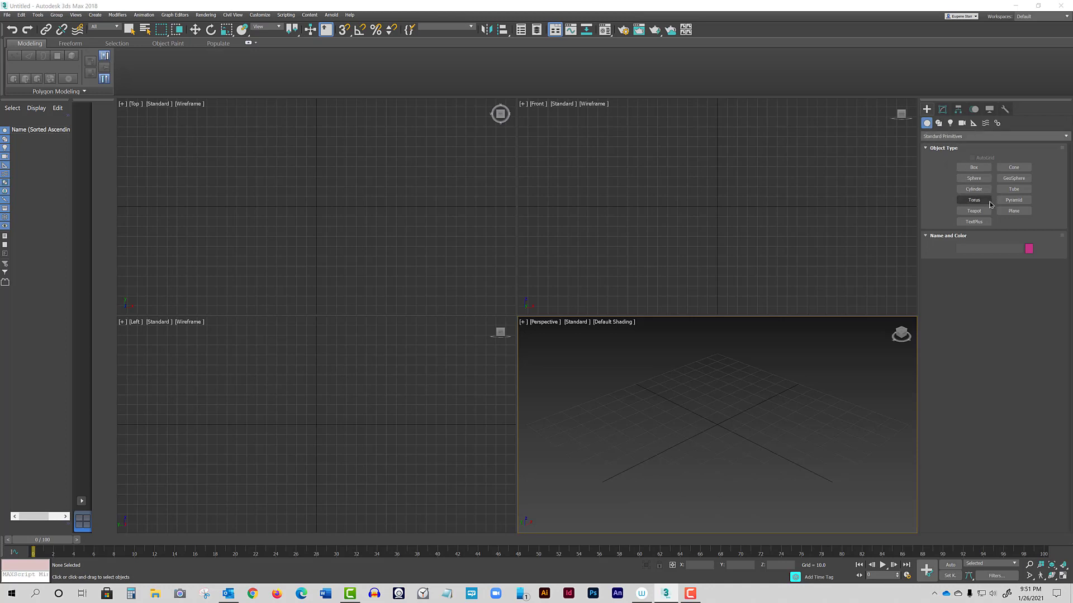
pyautogui.click(985, 182)
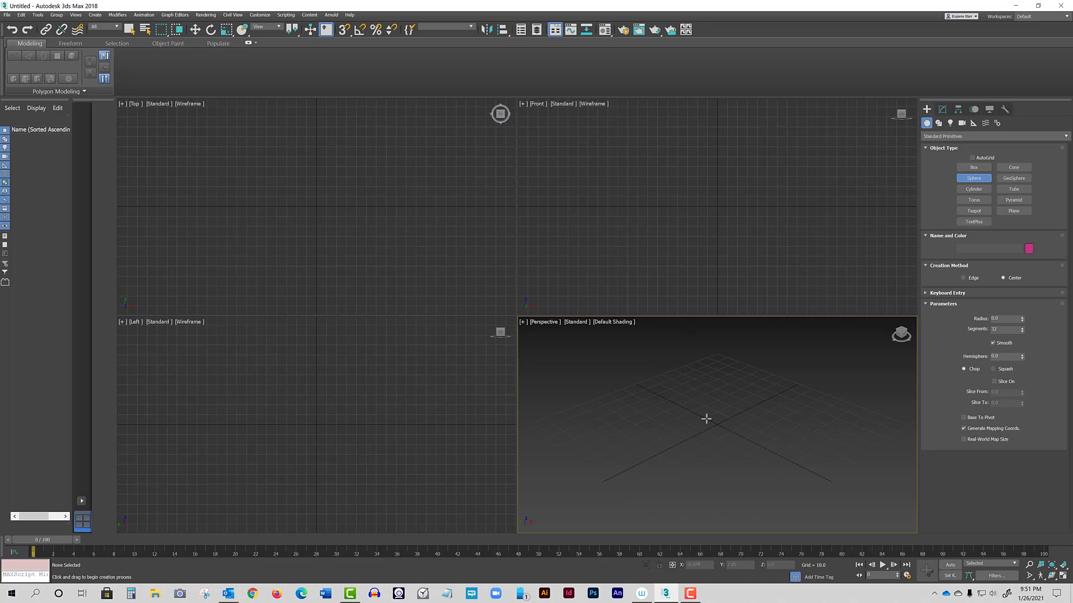
pyautogui.moveTo(696, 408); pyautogui.dragTo(703, 419)
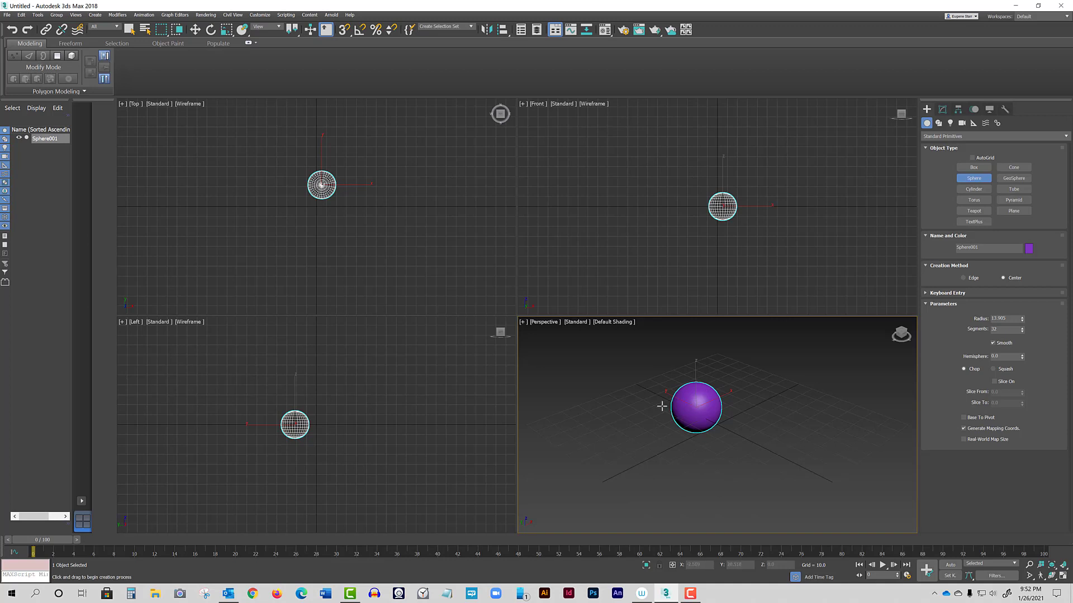
# Move the sphere to about X 6.9, Y 20.2, Z 4.4 in the Perspective view
pyautogui.click(195, 30)
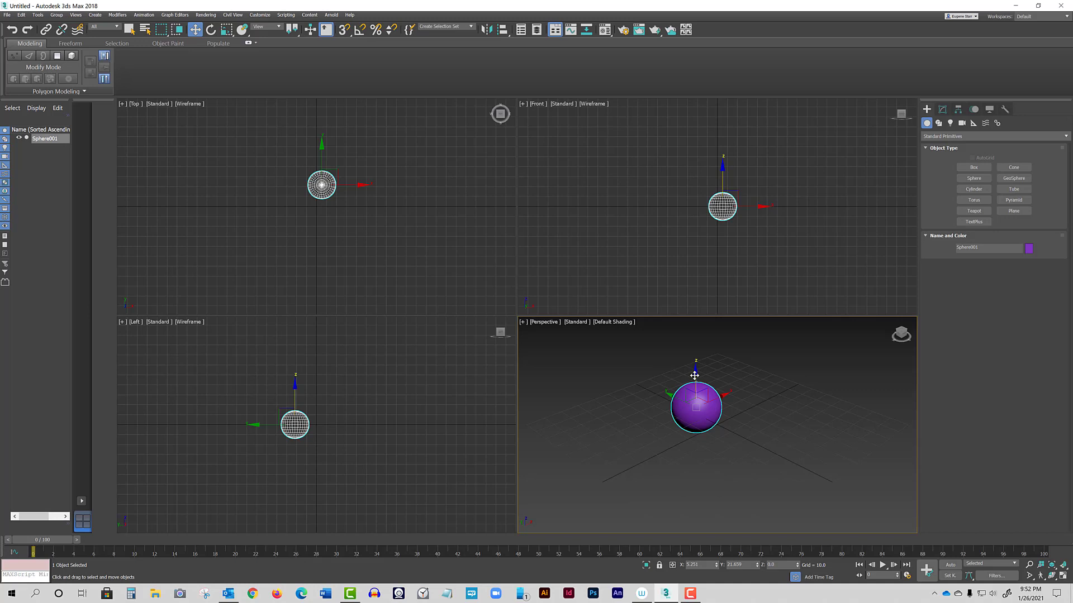
pyautogui.moveTo(695, 376)
pyautogui.mouseDown()
pyautogui.moveTo(695, 354)
pyautogui.moveTo(695, 364)
pyautogui.moveTo(747, 379)
pyautogui.moveTo(642, 383)
pyautogui.moveTo(687, 389)
pyautogui.mouseUp()
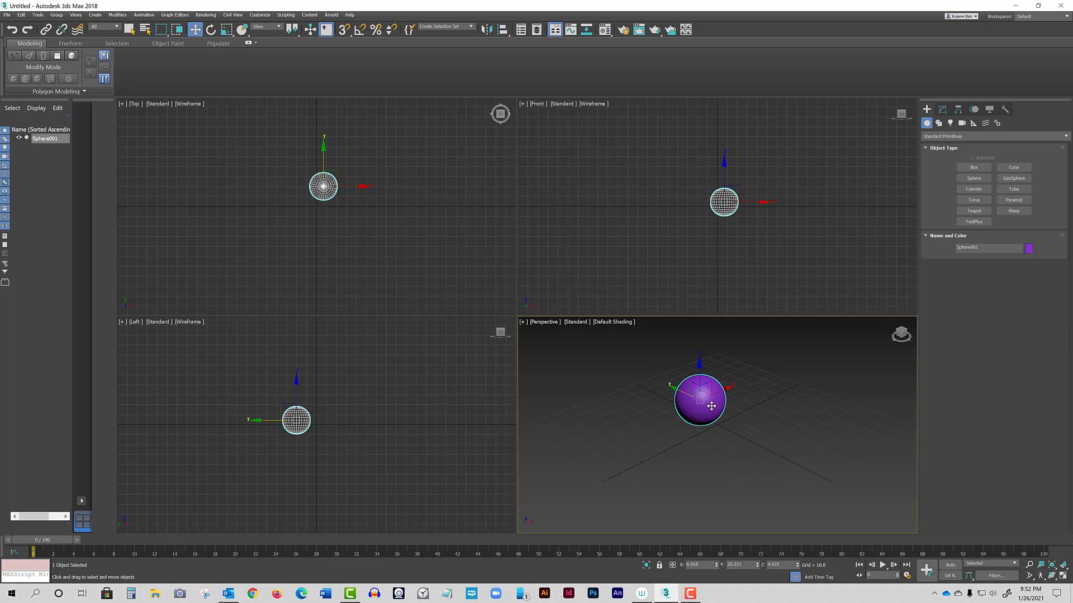
# Add a single-viewport layout preset, return to the four-viewport layout and deselect the sphere
pyautogui.hotkey('alt', 'w')
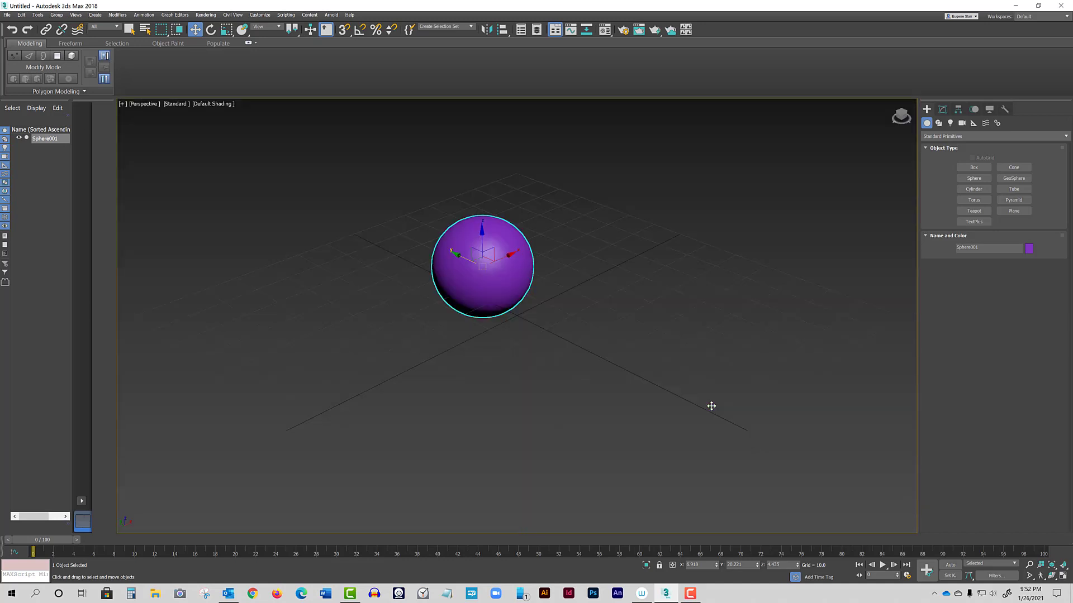
pyautogui.hotkey('alt', 'w')
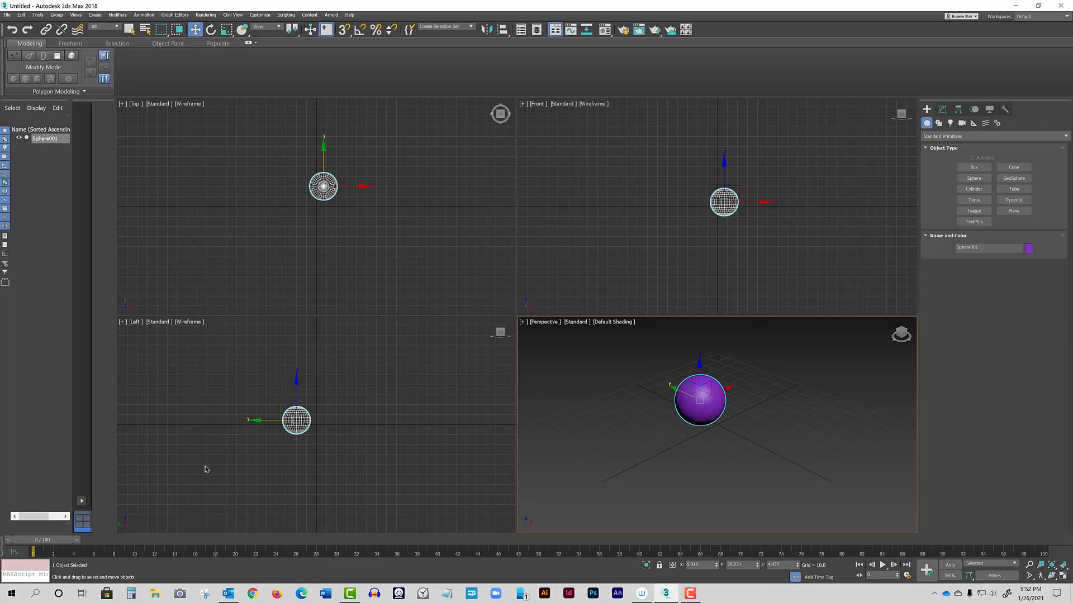
pyautogui.click(81, 502)
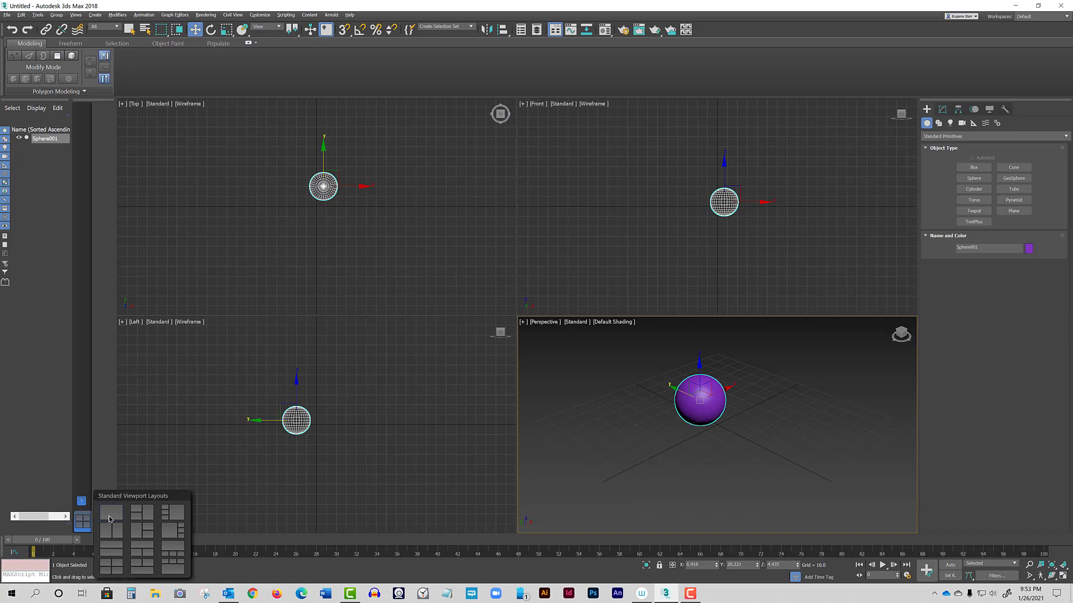
pyautogui.click(110, 516)
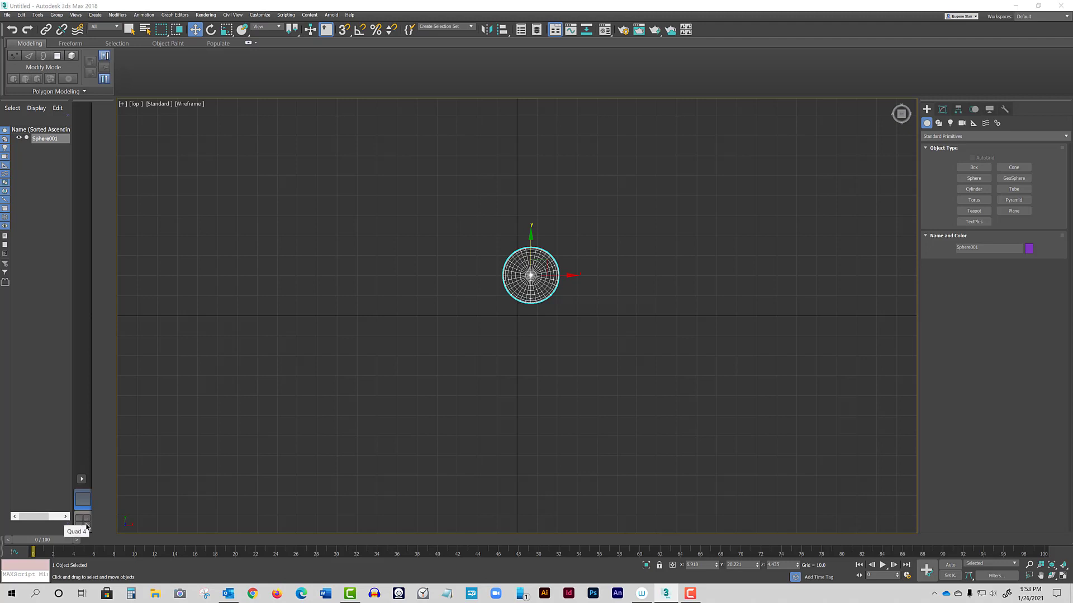
pyautogui.click(86, 525)
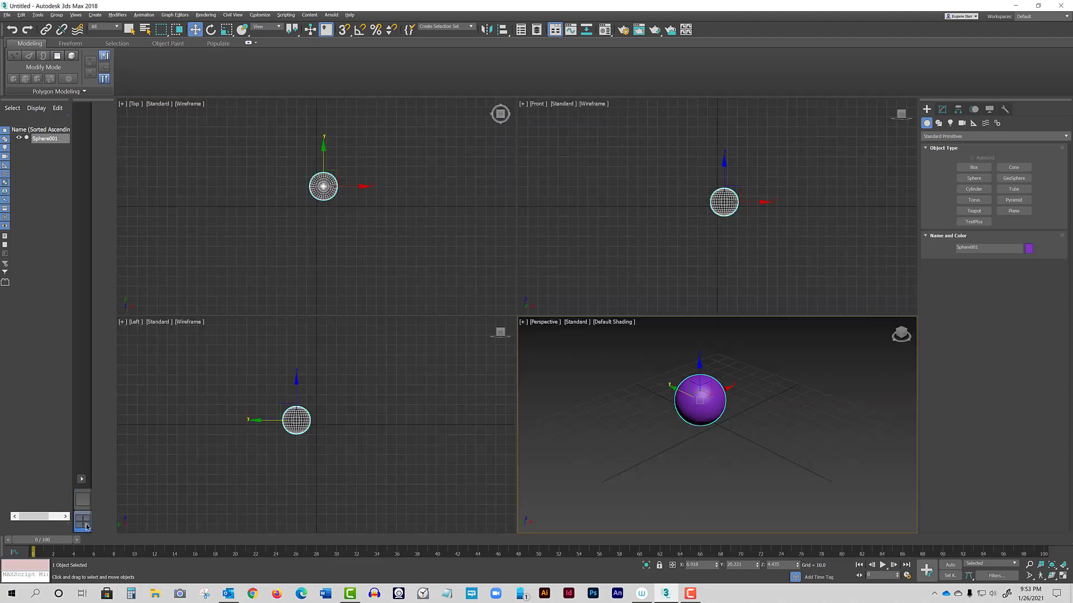
pyautogui.click(604, 422)
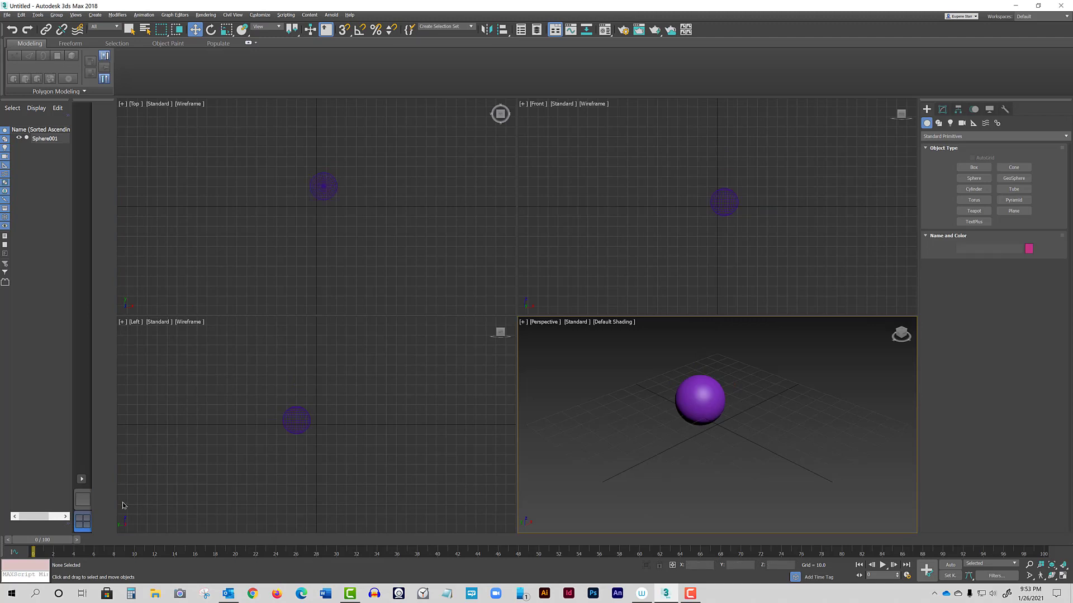
# Add a second single-viewport layout preset, select the sphere, and switch back to the four-viewport layout
pyautogui.click(83, 504)
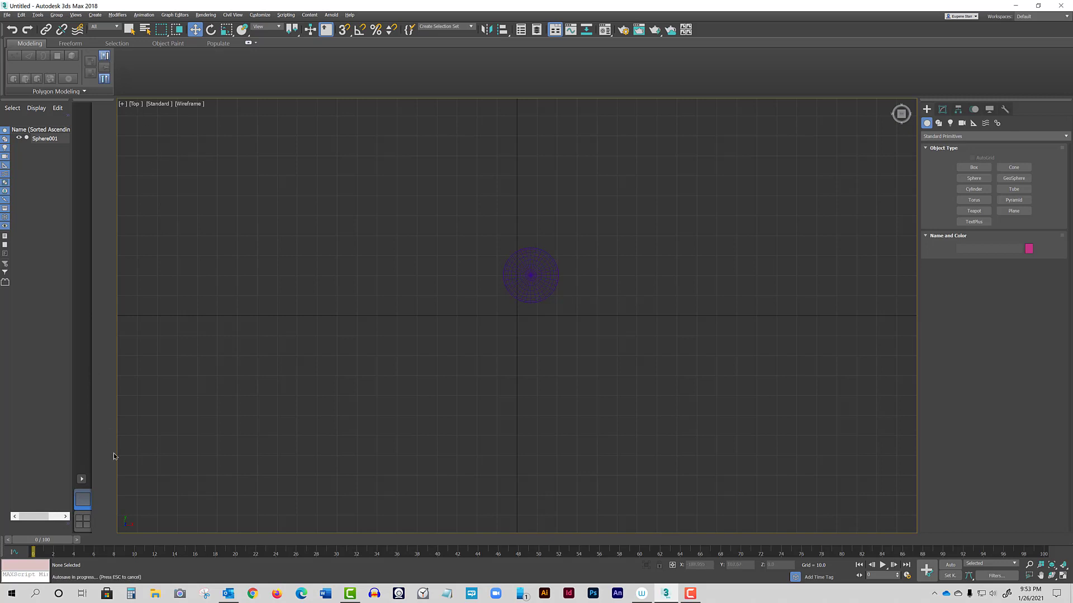
pyautogui.click(81, 480)
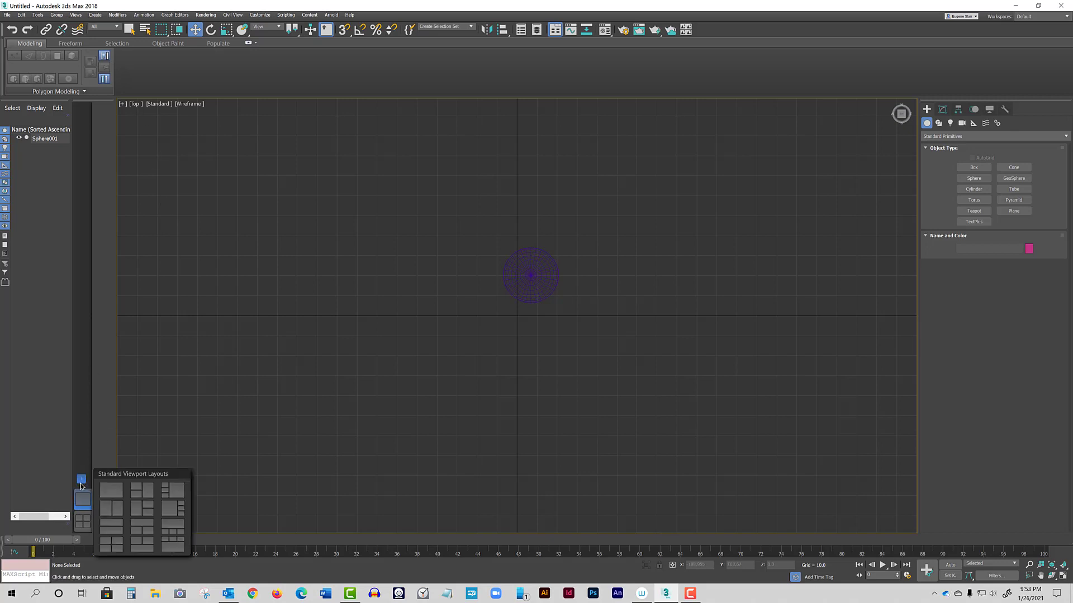
pyautogui.click(108, 493)
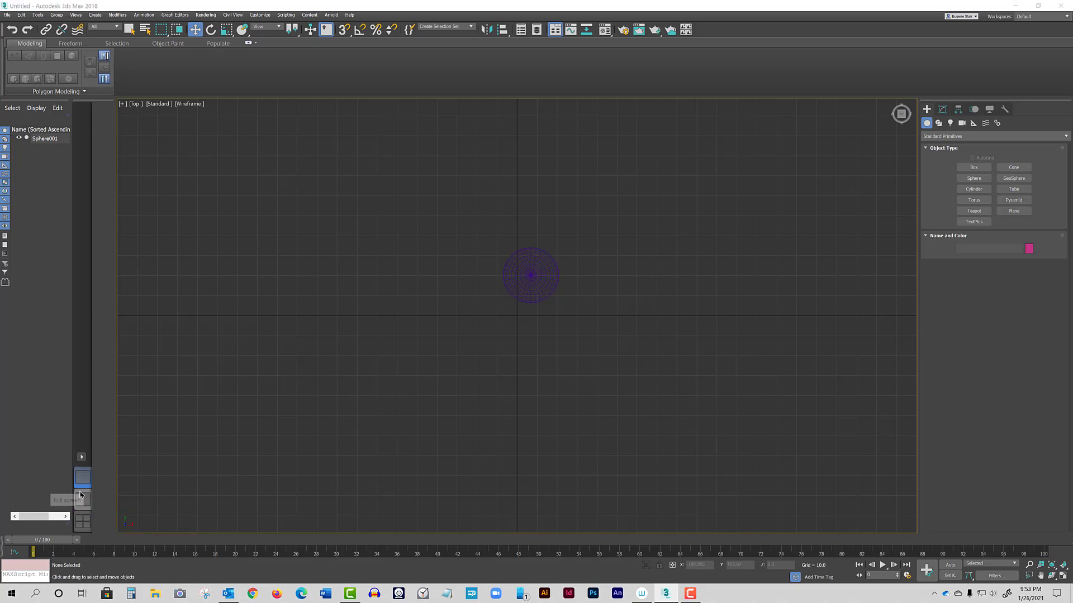
pyautogui.hotkey('ctrl', 'a')
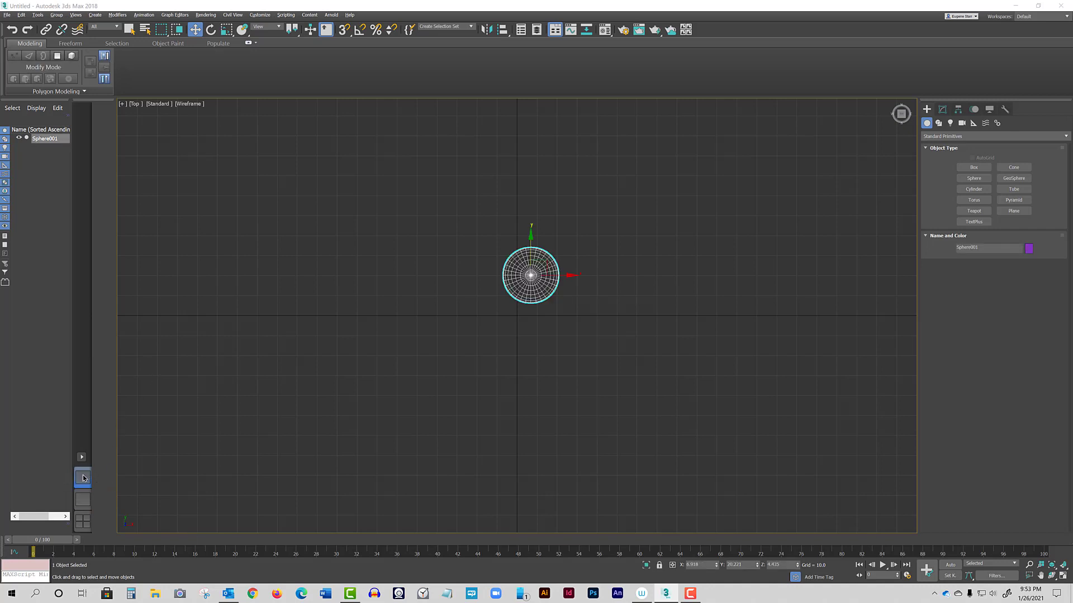
pyautogui.click(87, 522)
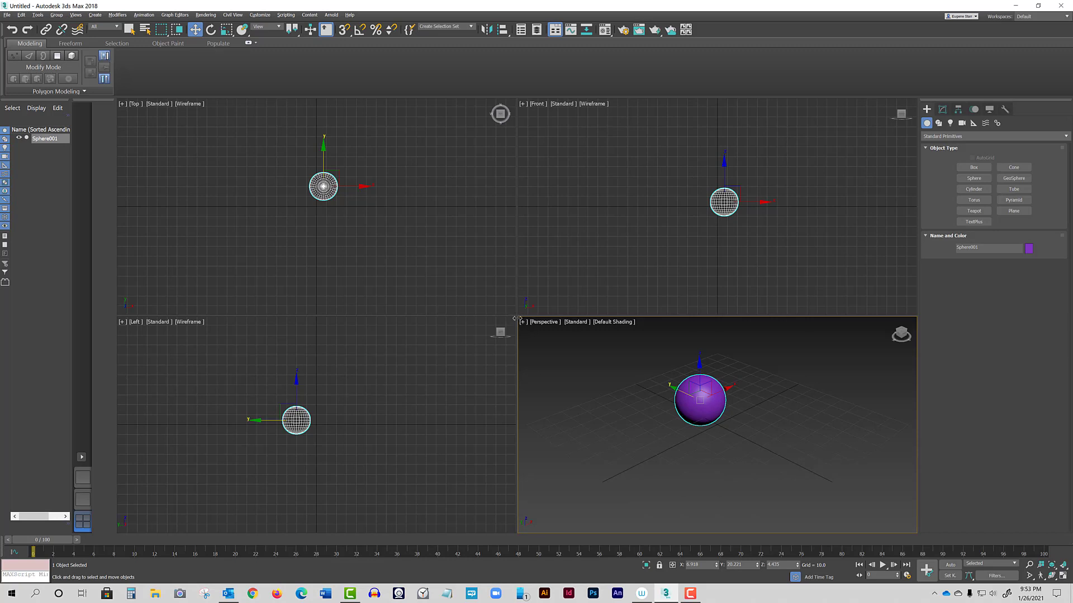
# Resize the four viewports so that Perspective takes up most of the area and Top, Front and Left shrink
pyautogui.moveTo(516, 319); pyautogui.dragTo(413, 324)
pyautogui.moveTo(468, 281); pyautogui.dragTo(468, 203)
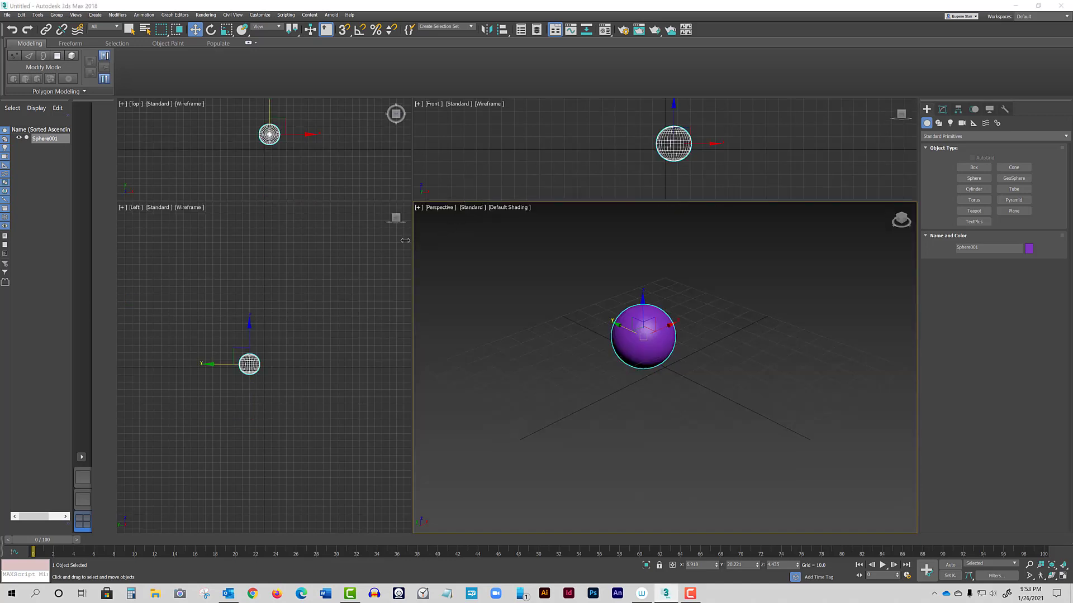
pyautogui.moveTo(414, 244); pyautogui.dragTo(323, 249)
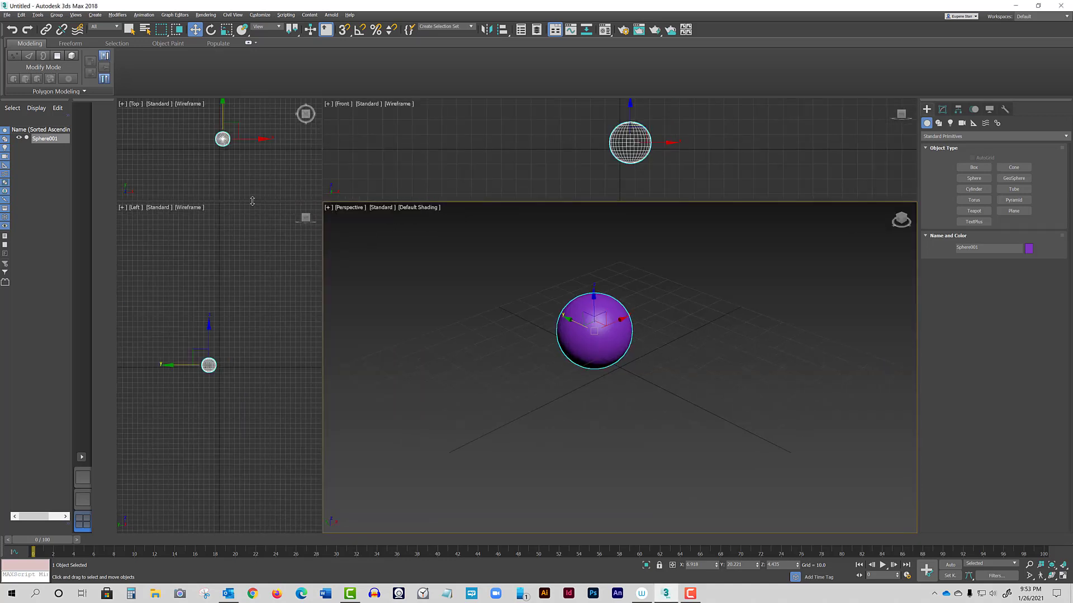
pyautogui.moveTo(252, 201); pyautogui.dragTo(260, 226)
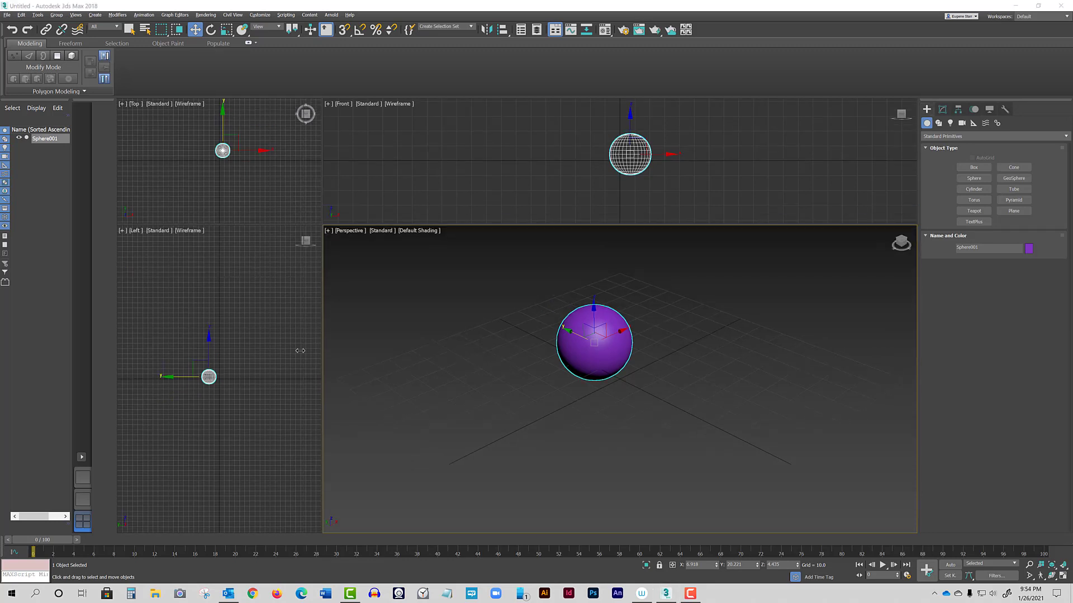
pyautogui.moveTo(322, 343); pyautogui.dragTo(296, 347)
# Apply the viewport layout with Top, Front and Left stacked beside one large Perspective viewport
pyautogui.click(81, 458)
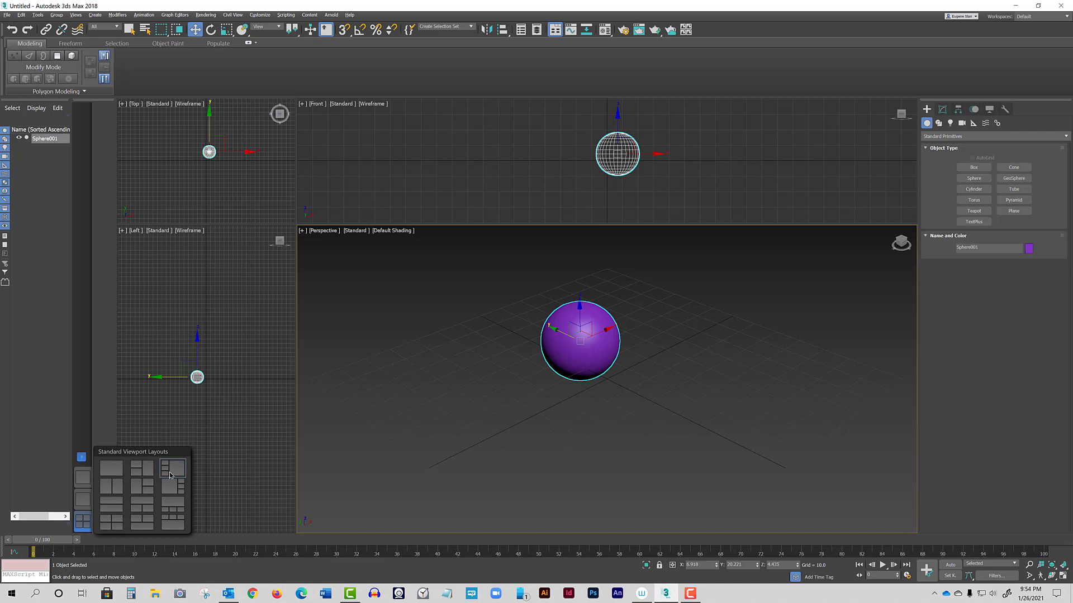
pyautogui.click(171, 475)
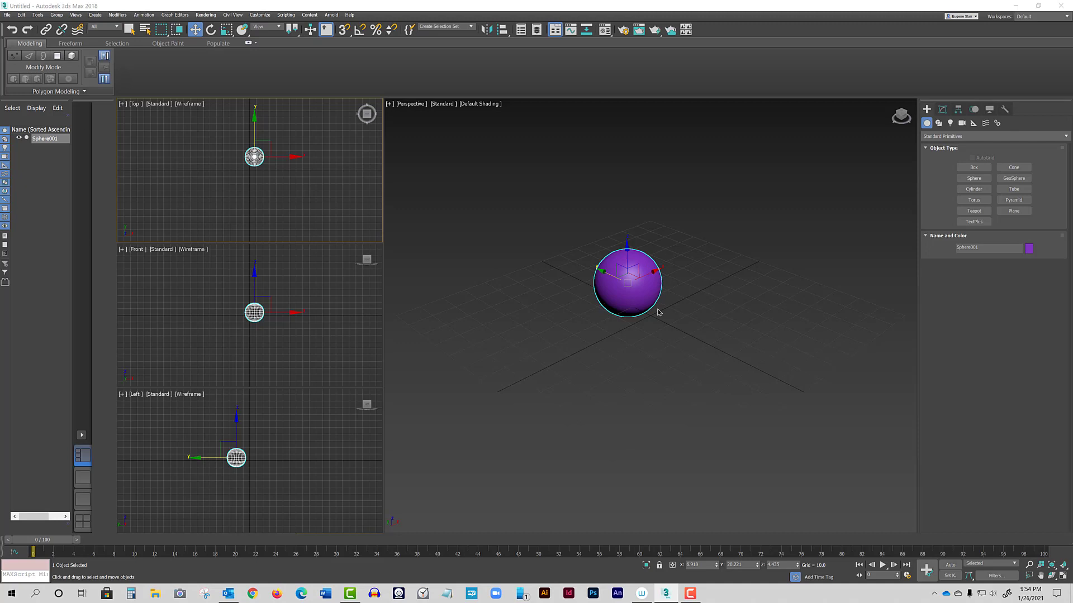
# Examine the sphere in the Perspective viewport at close and far range and from different angles
pyautogui.scroll(2, 658, 312)
pyautogui.scroll(5, 657, 312)
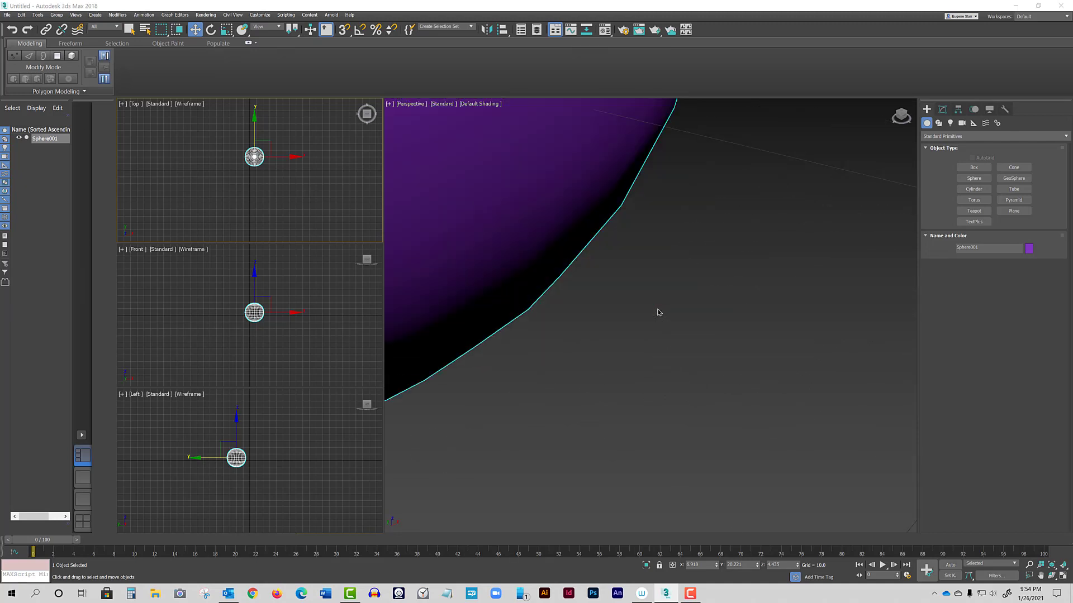
pyautogui.scroll(-5, 657, 312)
pyautogui.scroll(5, 658, 313)
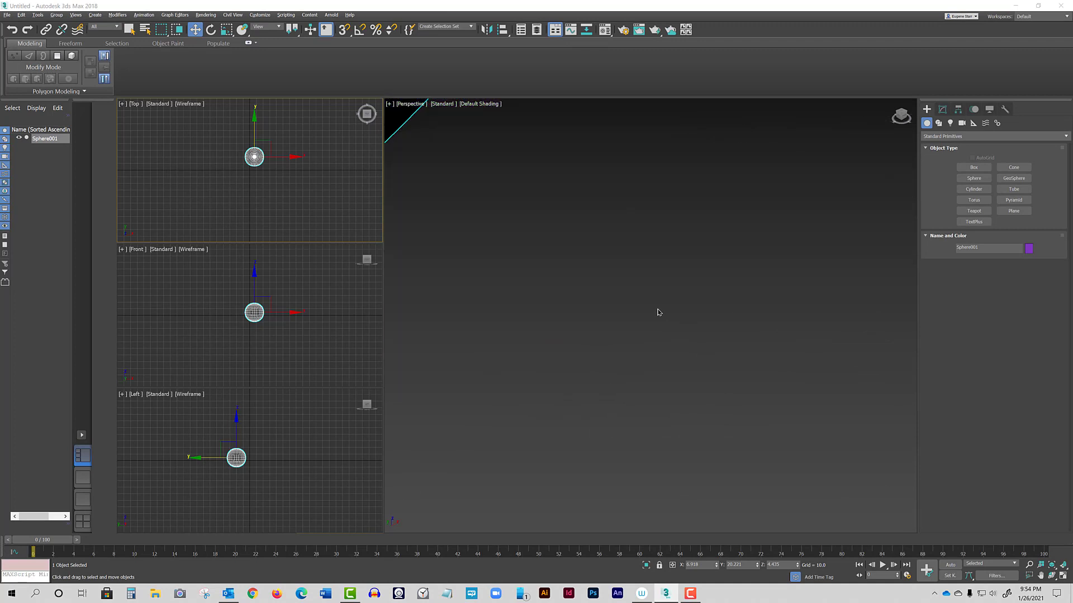
pyautogui.scroll(-5, 657, 313)
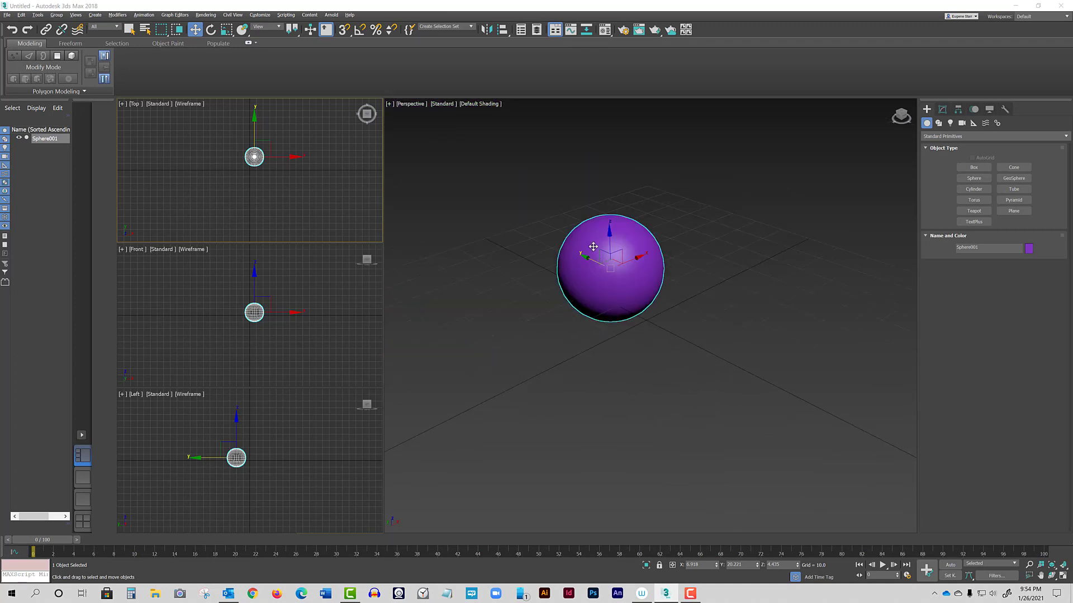
pyautogui.scroll(5, 593, 247)
pyautogui.scroll(-5, 593, 247)
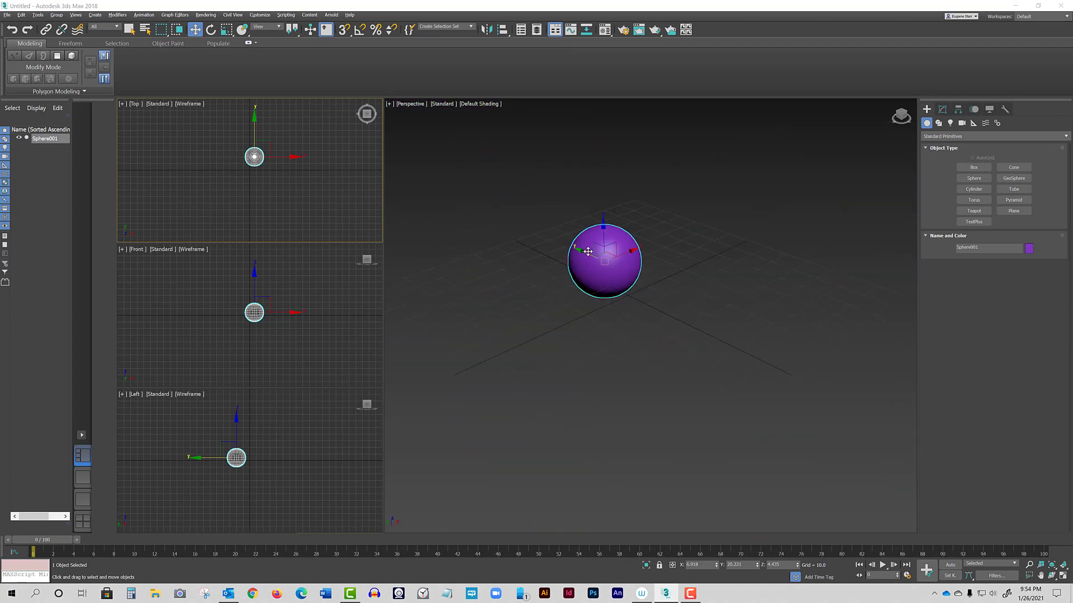
pyautogui.scroll(5, 604, 257)
pyautogui.scroll(-5, 603, 258)
pyautogui.scroll(5, 603, 258)
pyautogui.scroll(-5, 604, 257)
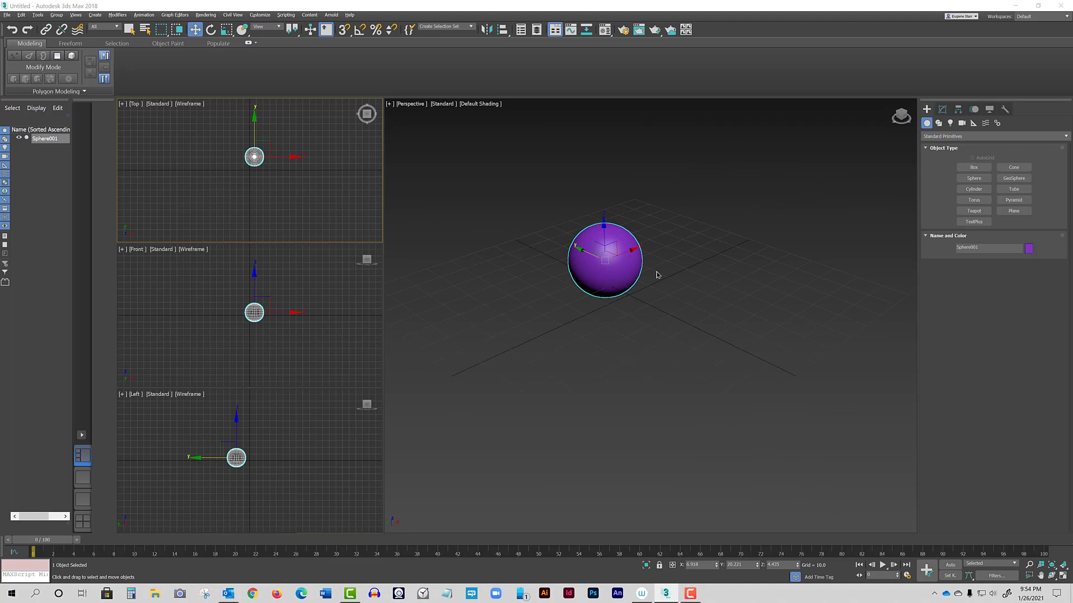
pyautogui.moveTo(657, 275); pyautogui.dragTo(568, 324, button='middle')
pyautogui.keyDown('alt'); pyautogui.moveTo(515, 290); pyautogui.dragTo(612, 315, button='middle'); pyautogui.keyUp('alt')
pyautogui.scroll(8, 612, 315)
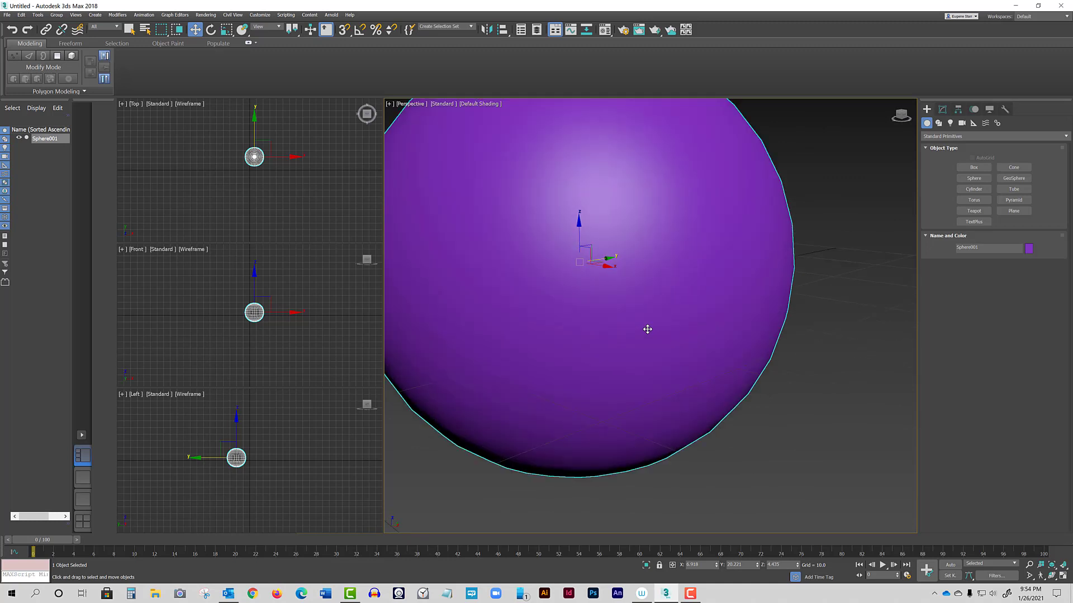
pyautogui.scroll(-8, 647, 329)
pyautogui.scroll(8, 647, 329)
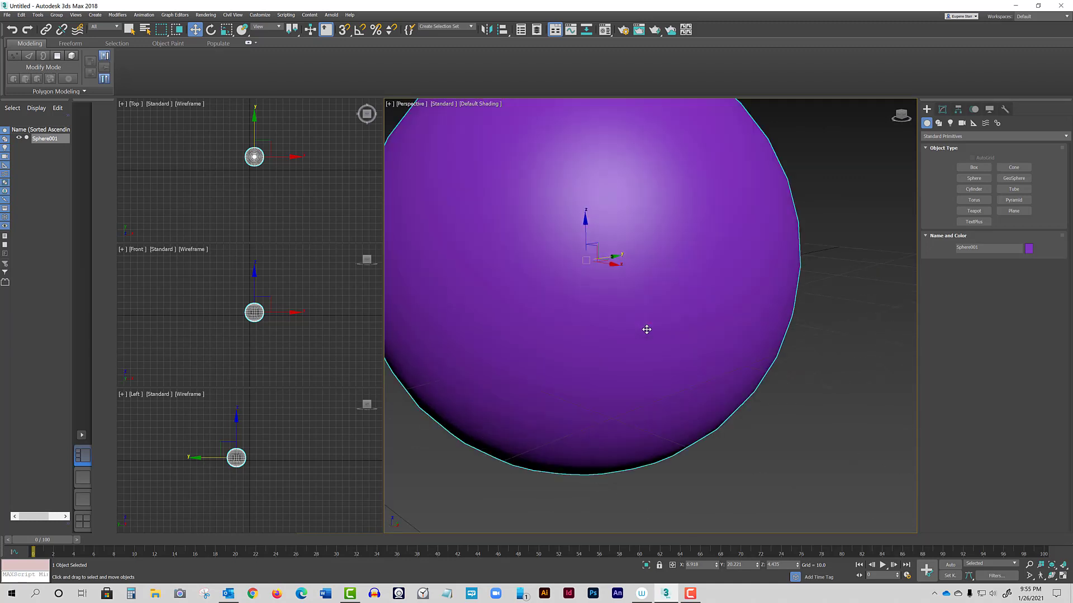
pyautogui.scroll(-8, 647, 330)
pyautogui.scroll(8, 646, 329)
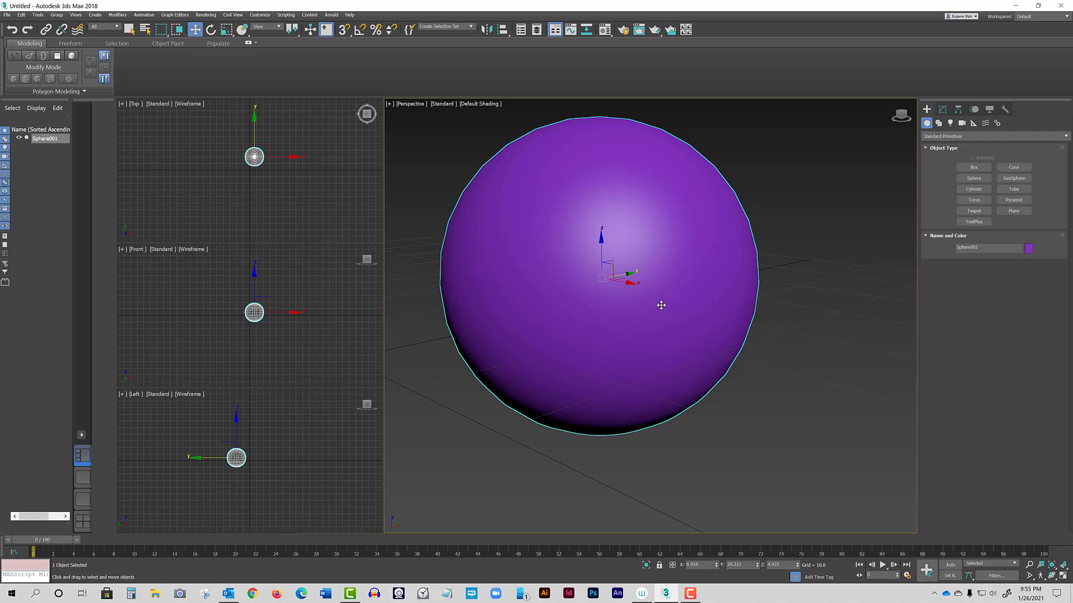
# Raise the sphere along the Z axis to about 15.4 in the Perspective viewport
pyautogui.moveTo(661, 305); pyautogui.dragTo(820, 330, button='middle')
pyautogui.scroll(-4, 685, 317)
pyautogui.keyDown('alt'); pyautogui.moveTo(684, 317); pyautogui.dragTo(479, 311, button='middle'); pyautogui.keyUp('alt')
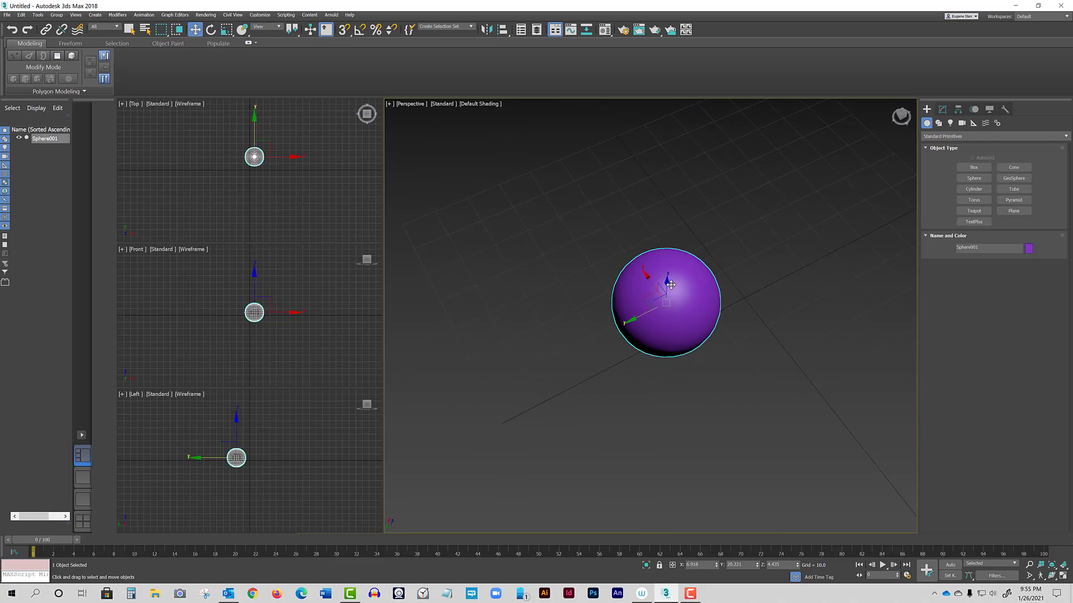
pyautogui.moveTo(668, 284); pyautogui.dragTo(666, 267)
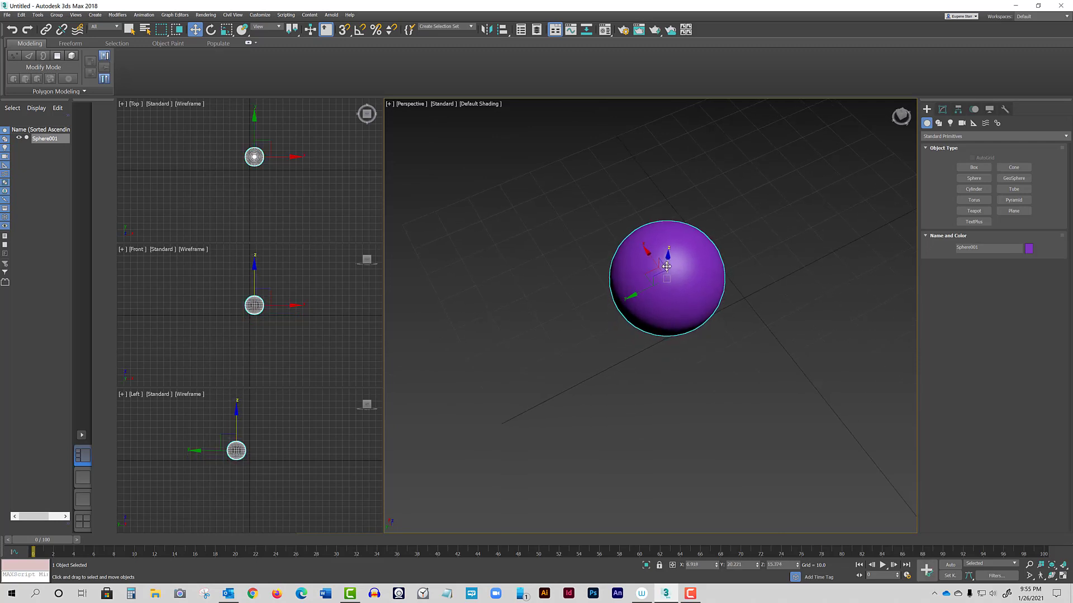
# Deselect the sphere and examine its wireframe in the Top viewport at different magnifications
pyautogui.scroll(5, 259, 173)
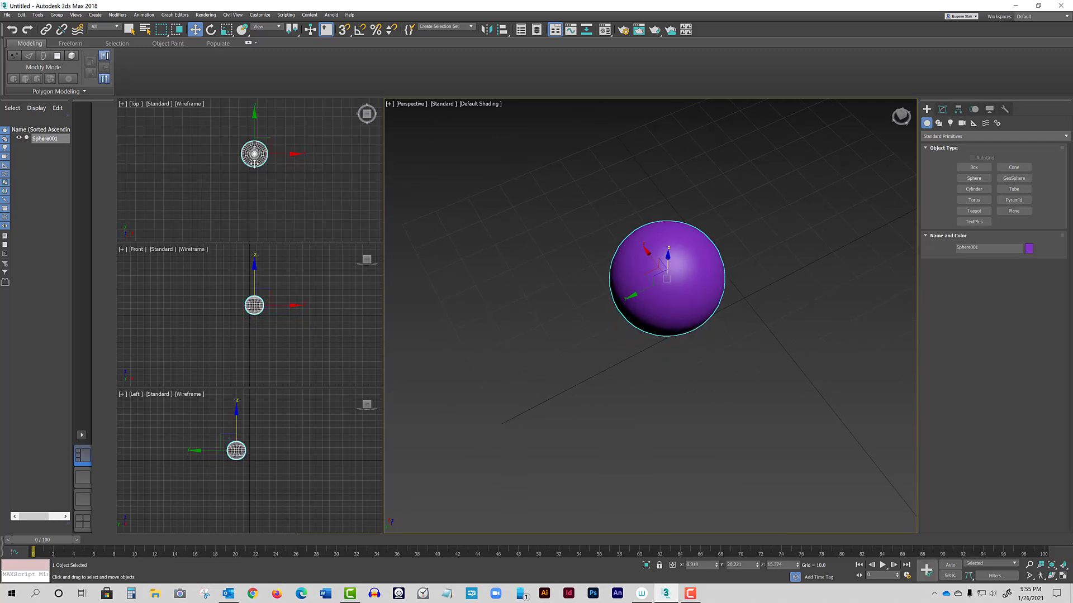
pyautogui.scroll(-3, 302, 187)
pyautogui.click(301, 188)
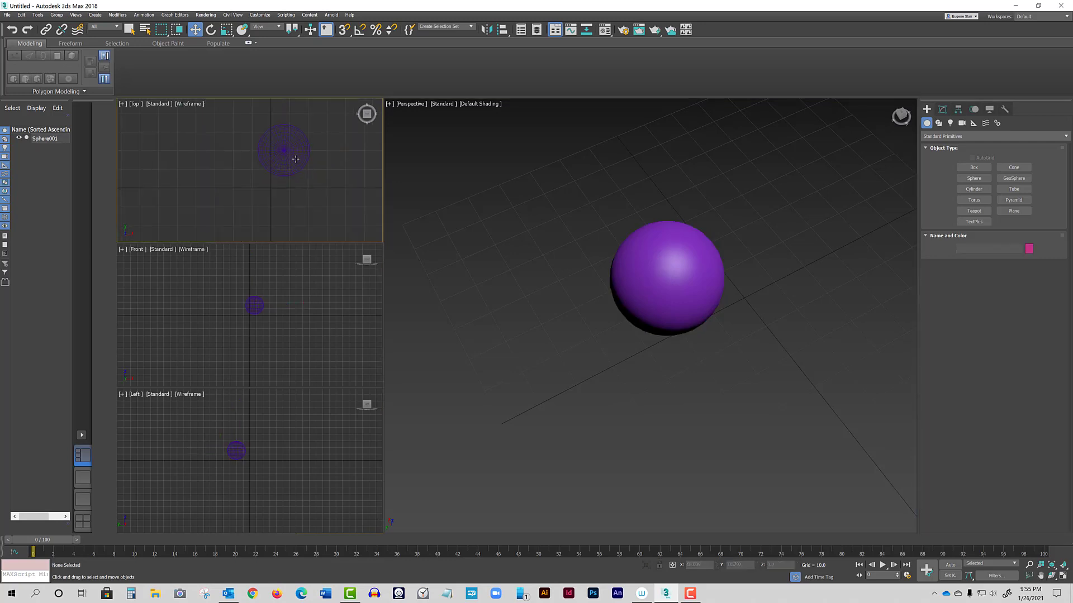
pyautogui.scroll(3, 284, 155)
pyautogui.moveTo(284, 155); pyautogui.dragTo(250, 190, button='middle')
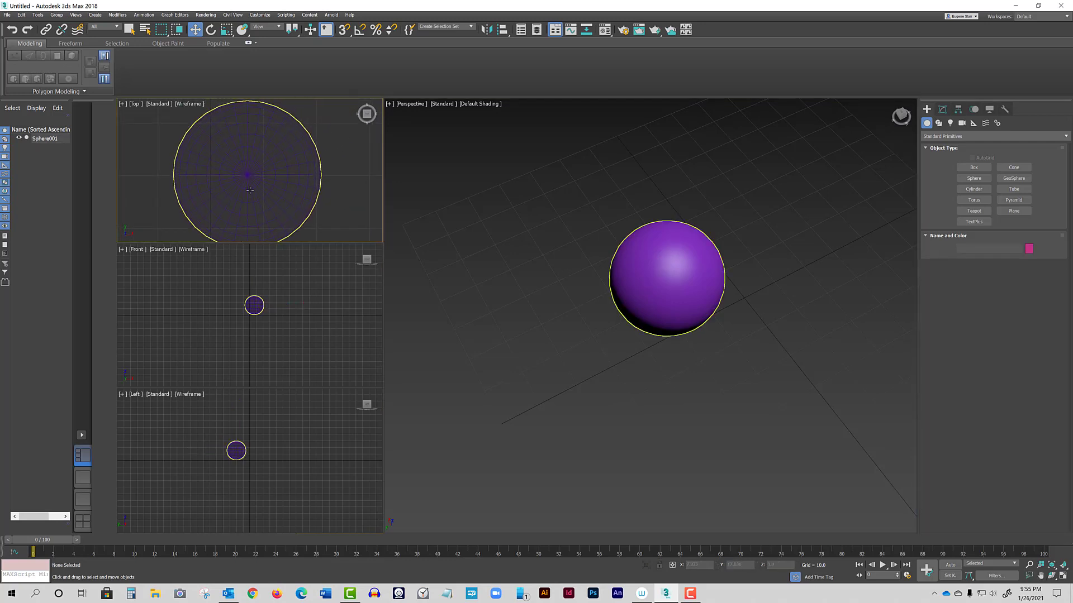
pyautogui.scroll(-2, 251, 181)
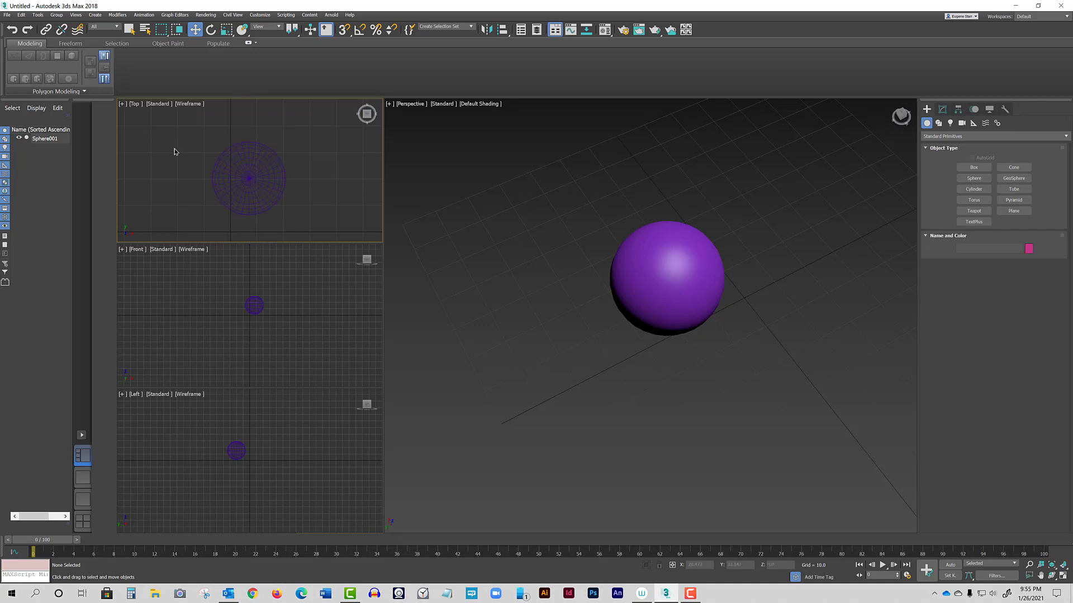
pyautogui.click(134, 104)
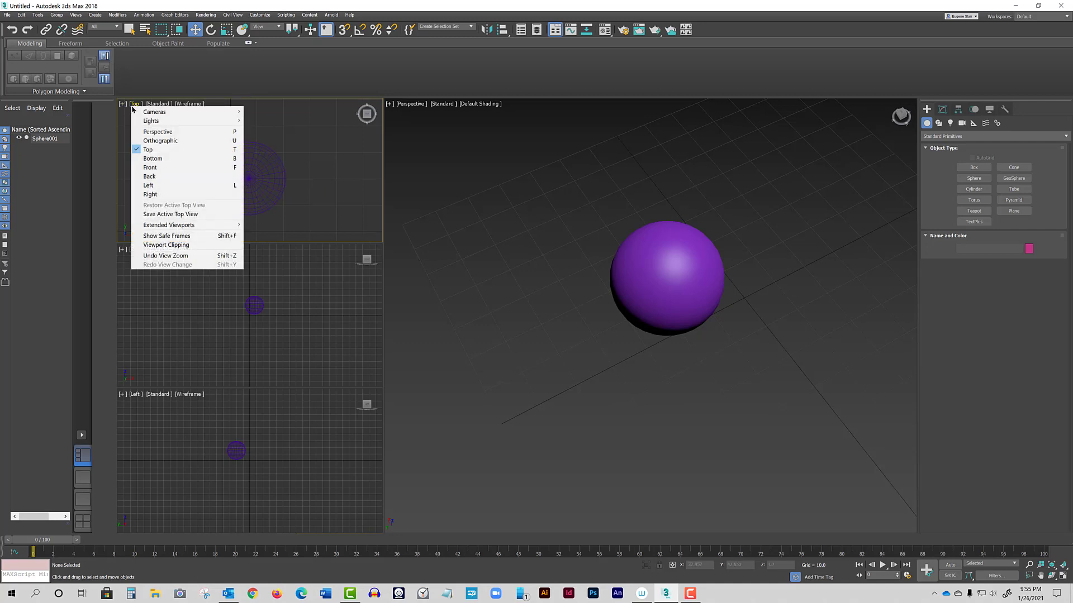
pyautogui.click(302, 138)
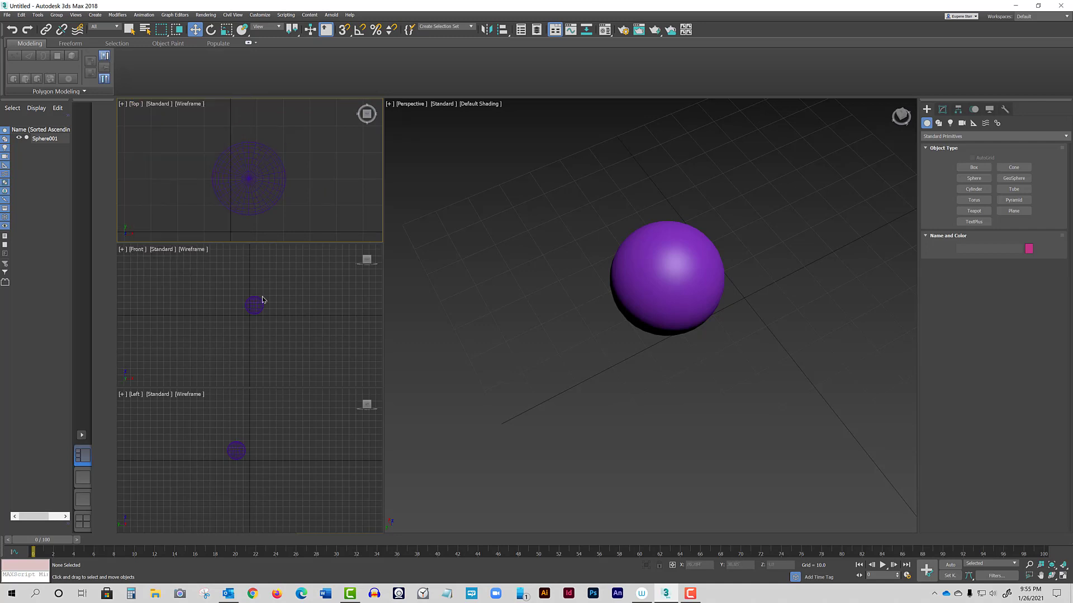
pyautogui.click(138, 255)
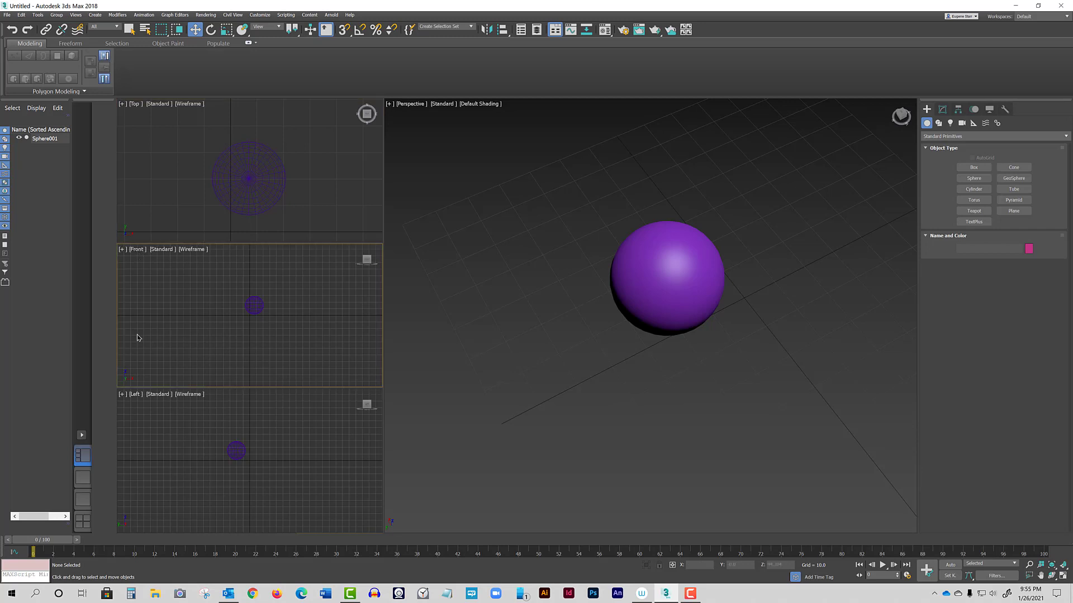
pyautogui.click(136, 400)
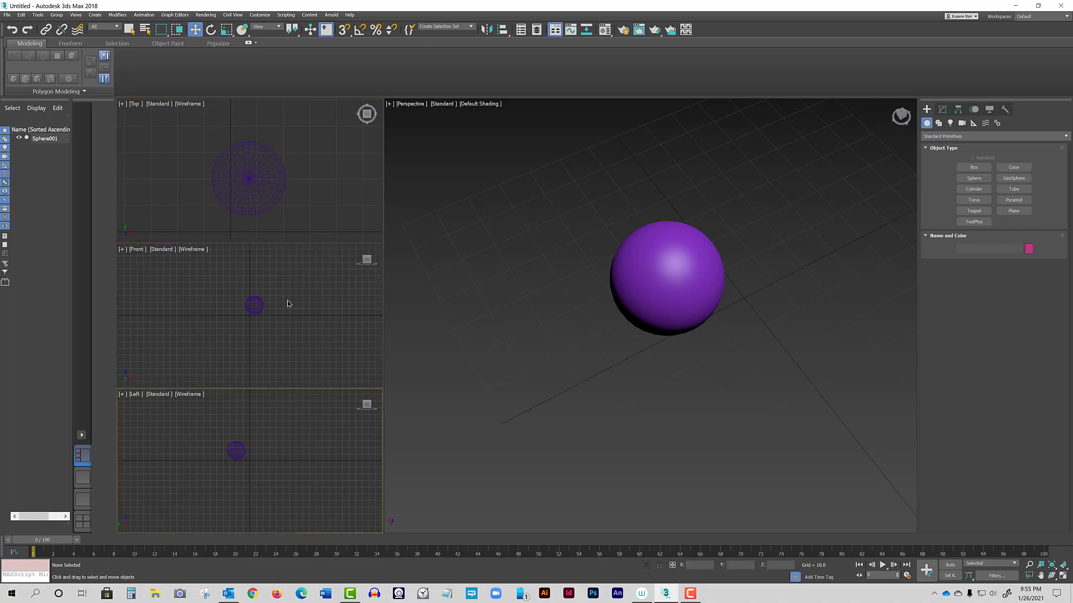
# Examine the sphere's wireframe in the Front viewport at different magnifications and centre it there
pyautogui.scroll(5, 258, 186)
pyautogui.scroll(-5, 258, 186)
pyautogui.click(271, 316)
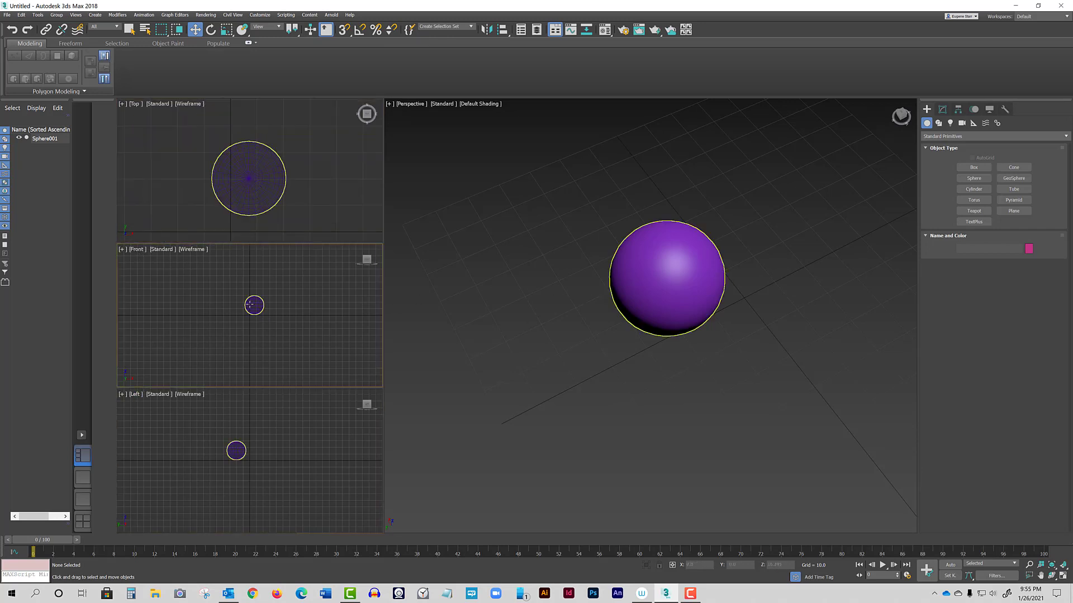
pyautogui.scroll(8, 250, 304)
pyautogui.scroll(4, 257, 305)
pyautogui.scroll(-7, 264, 305)
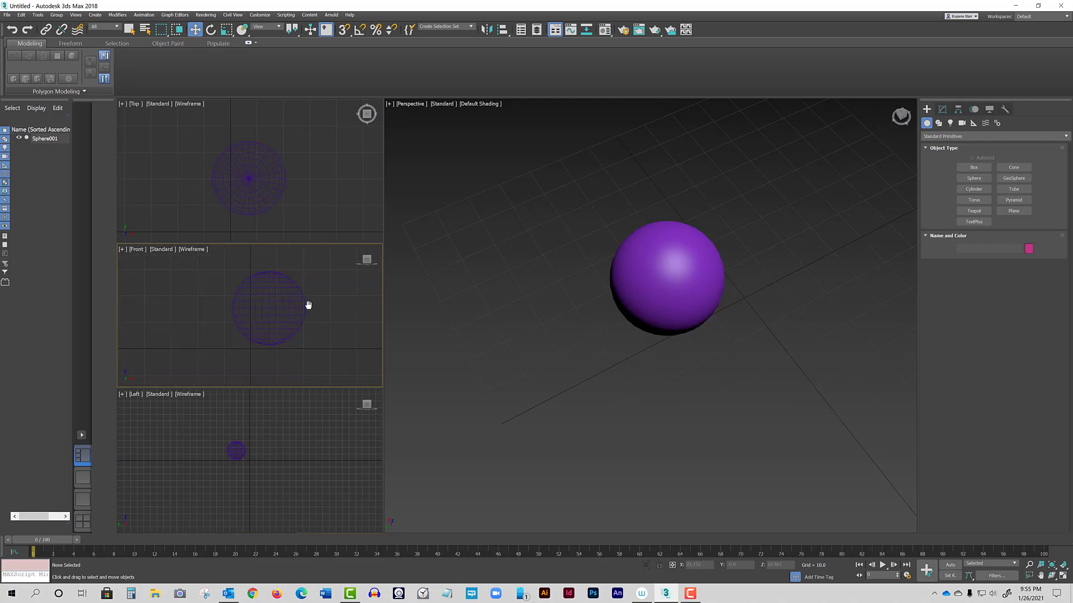
pyautogui.moveTo(307, 304); pyautogui.dragTo(284, 308, button='middle')
pyautogui.scroll(6, 268, 302)
pyautogui.scroll(-5, 266, 300)
# Examine the sphere's wireframe in the Left viewport at different magnifications
pyautogui.click(254, 447)
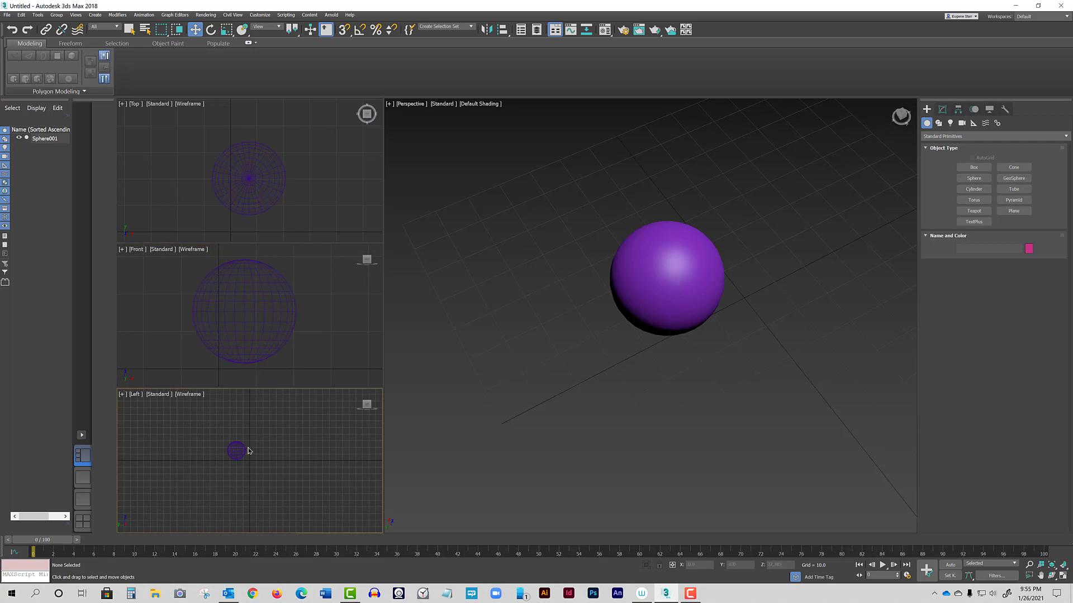
pyautogui.scroll(3, 249, 452)
pyautogui.scroll(3, 263, 420)
pyautogui.moveTo(219, 462); pyautogui.dragTo(271, 434, button='middle')
pyautogui.scroll(3, 258, 447)
pyautogui.scroll(-3, 259, 447)
pyautogui.scroll(-2, 259, 447)
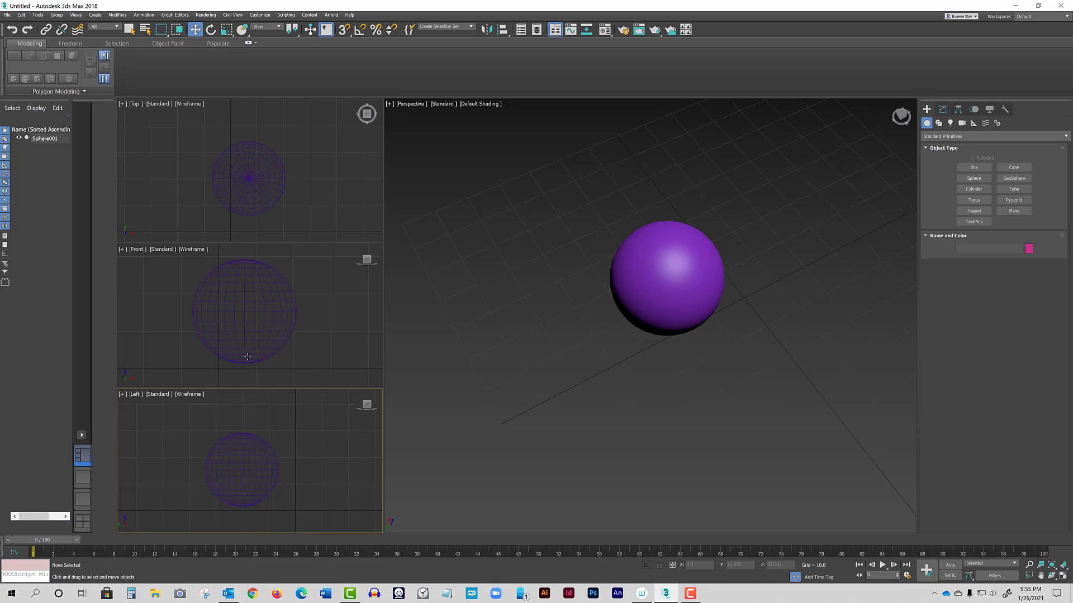
# Select the sphere in the Perspective viewport and move it to about 29.3 on the Z axis and 22.8 on the X axis
pyautogui.click(238, 323)
pyautogui.click(307, 411)
pyautogui.click(677, 281)
pyautogui.keyDown('alt'); pyautogui.moveTo(677, 281); pyautogui.dragTo(709, 293, button='middle'); pyautogui.keyUp('alt')
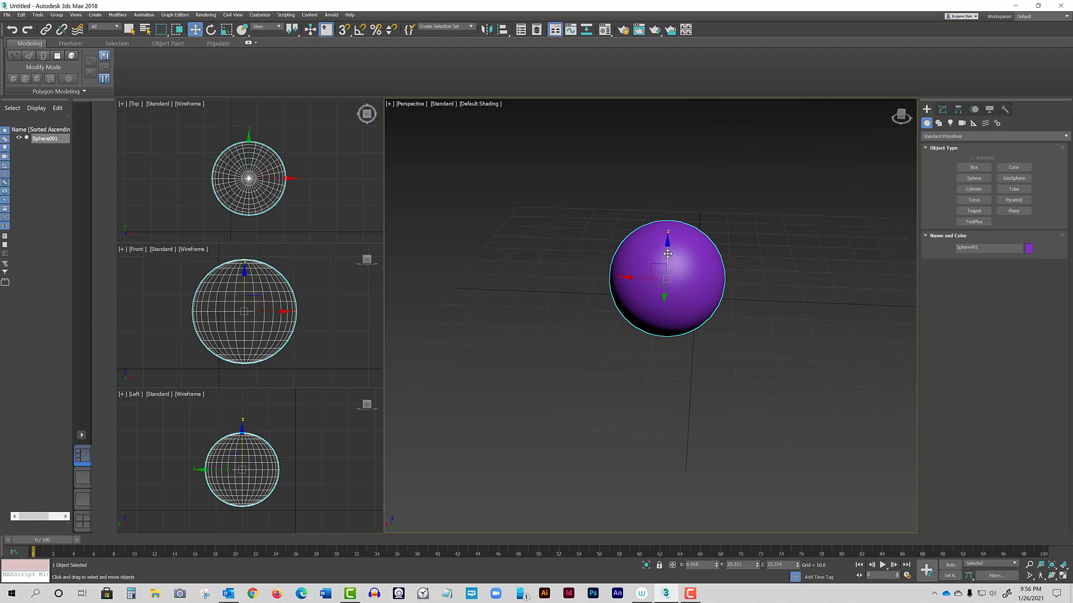
pyautogui.moveTo(669, 243); pyautogui.dragTo(668, 181)
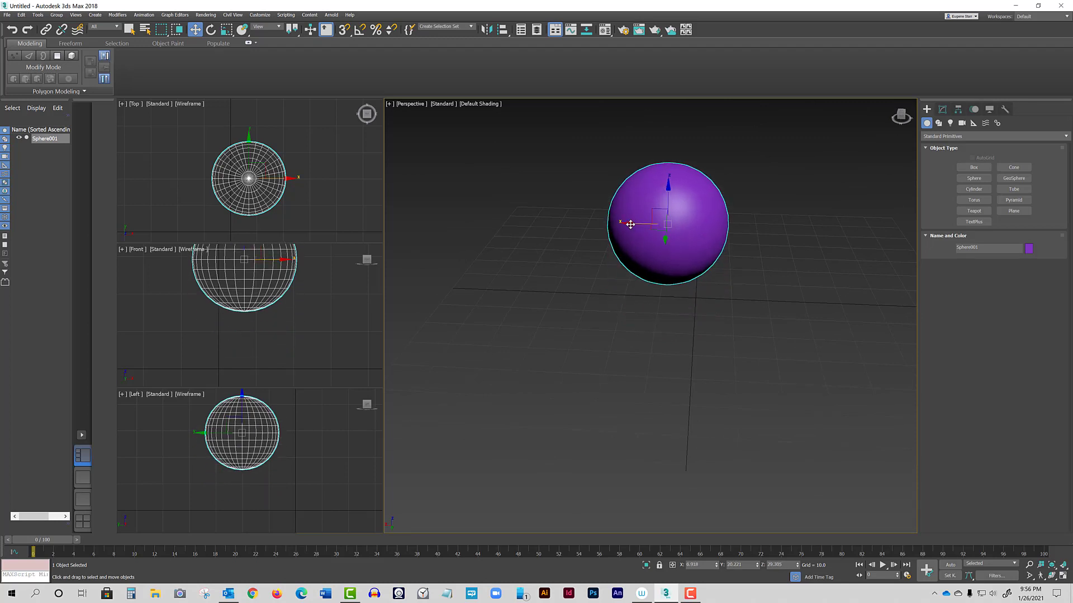
pyautogui.moveTo(627, 222); pyautogui.dragTo(562, 222)
# Move the sphere back along the X axis to about 7.6 in the Perspective viewport
pyautogui.scroll(-4, 671, 313)
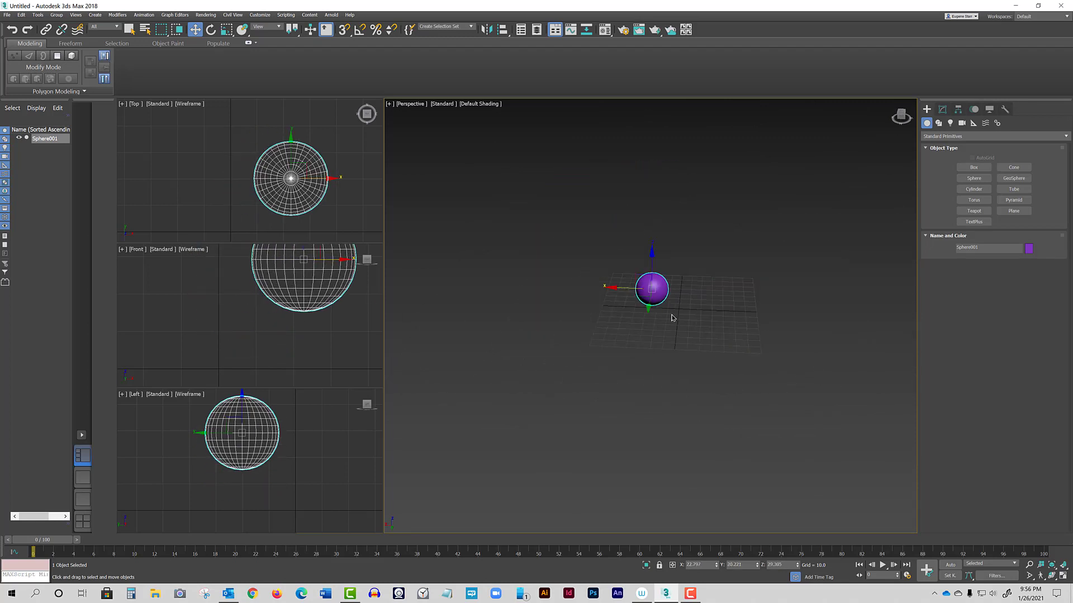
pyautogui.scroll(2, 672, 317)
pyautogui.keyDown('alt'); pyautogui.moveTo(697, 304); pyautogui.dragTo(650, 291, button='middle'); pyautogui.keyUp('alt')
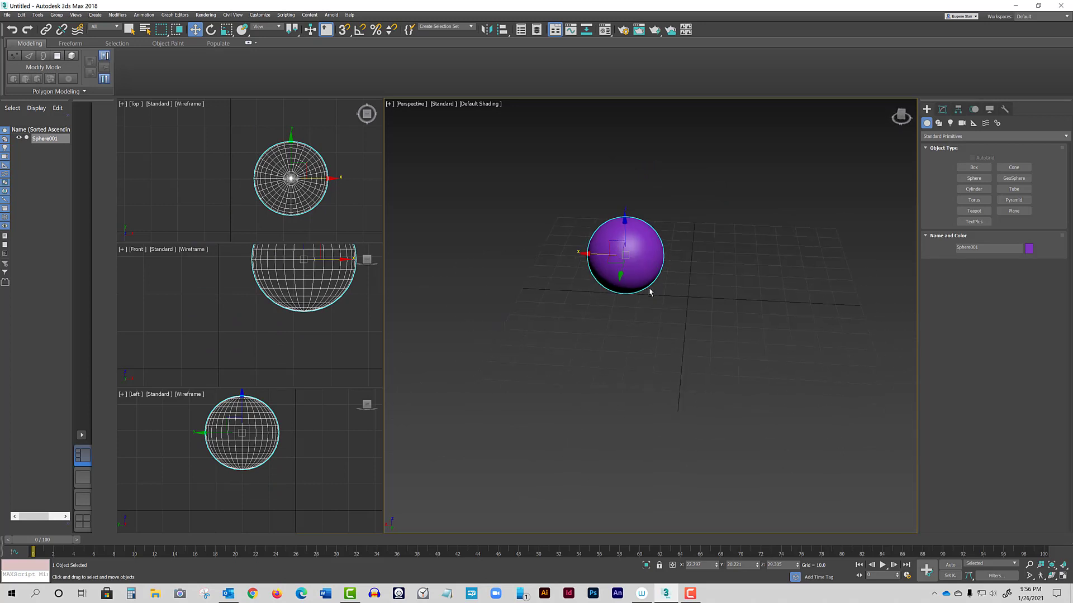
pyautogui.moveTo(585, 258); pyautogui.dragTo(624, 256)
# Deselect the sphere and examine its position relative to the grid in the Top and Front viewports
pyautogui.click(280, 227)
pyautogui.scroll(-5, 293, 221)
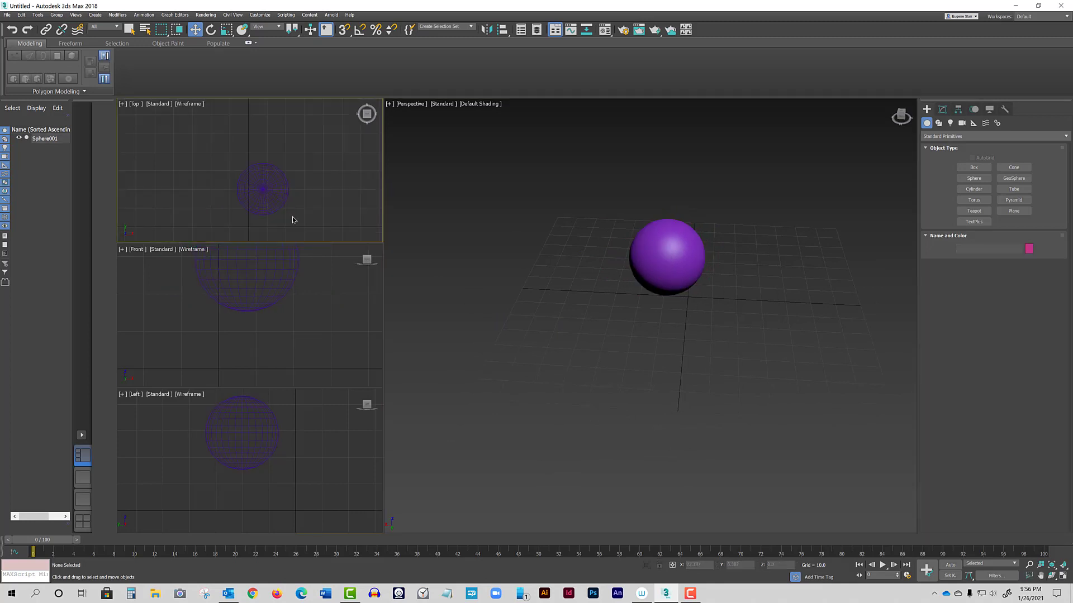
pyautogui.click(312, 333)
pyautogui.scroll(-7, 312, 331)
pyautogui.scroll(5, 300, 327)
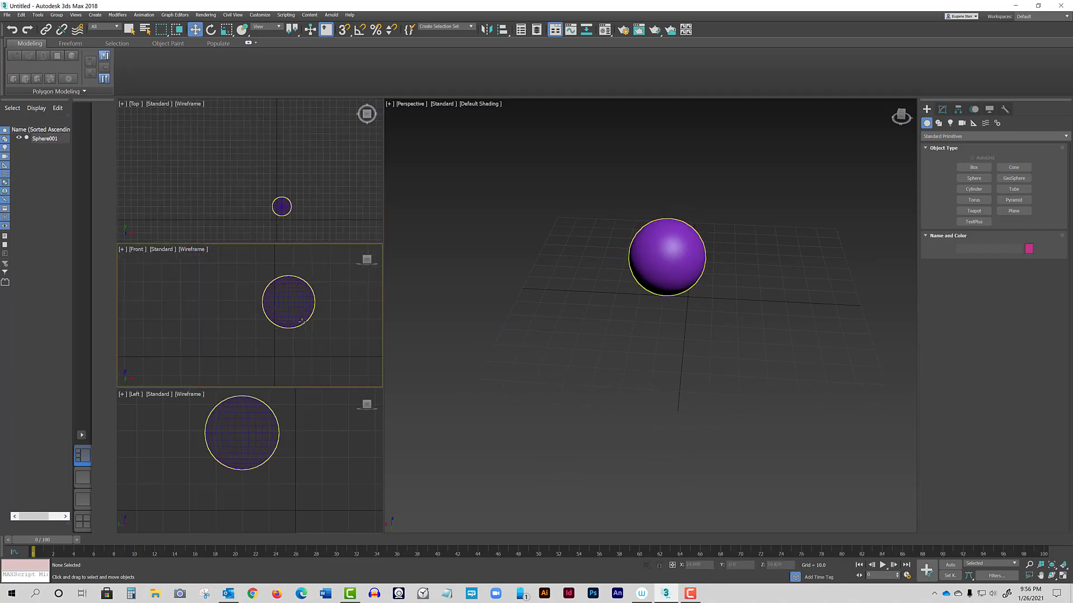
pyautogui.moveTo(311, 333); pyautogui.dragTo(288, 313, button='middle')
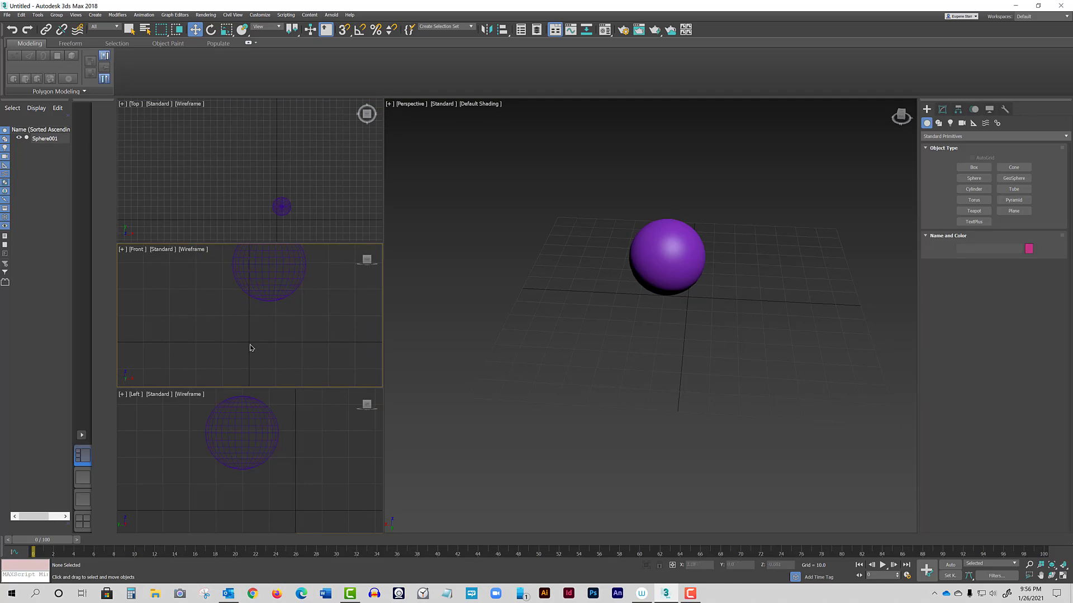
# Lower the sphere to about 14.9 on the Z axis and move it along the X axis to about 42
pyautogui.click(689, 238)
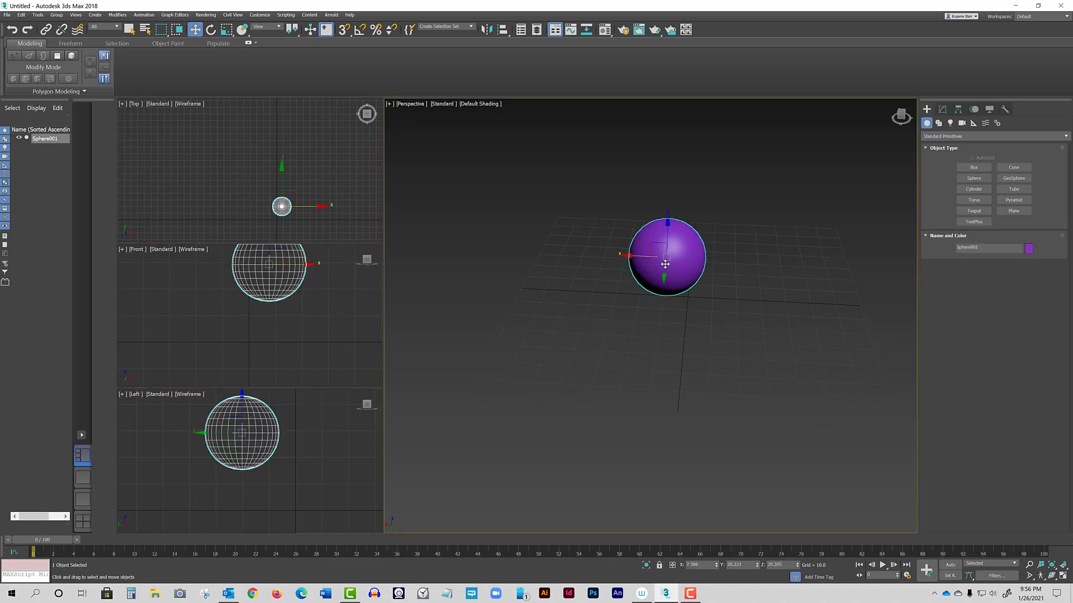
pyautogui.moveTo(668, 223); pyautogui.dragTo(669, 257)
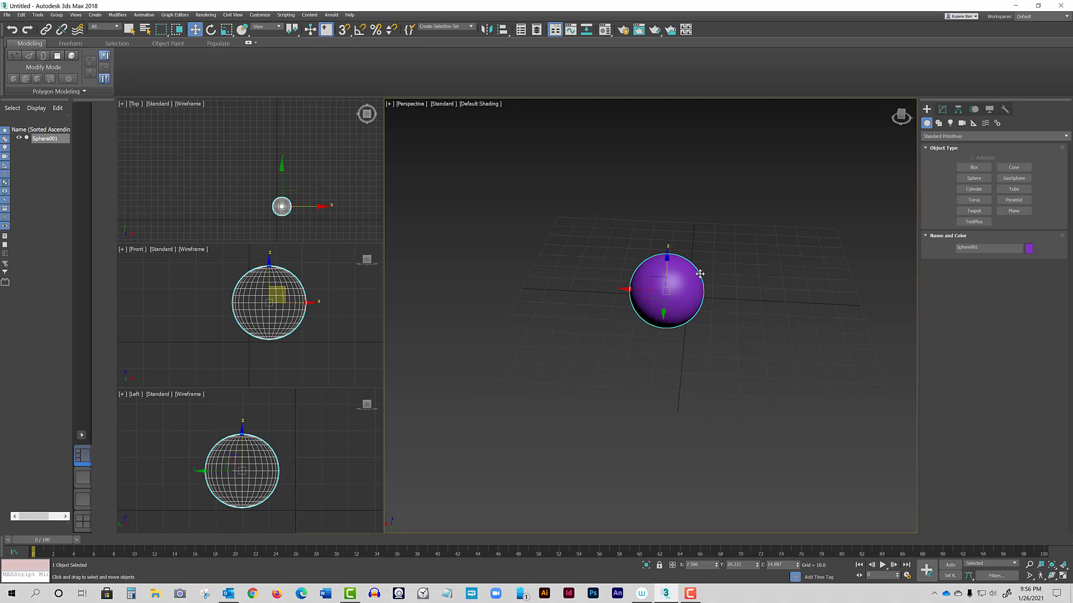
pyautogui.moveTo(725, 284); pyautogui.dragTo(624, 261, button='middle')
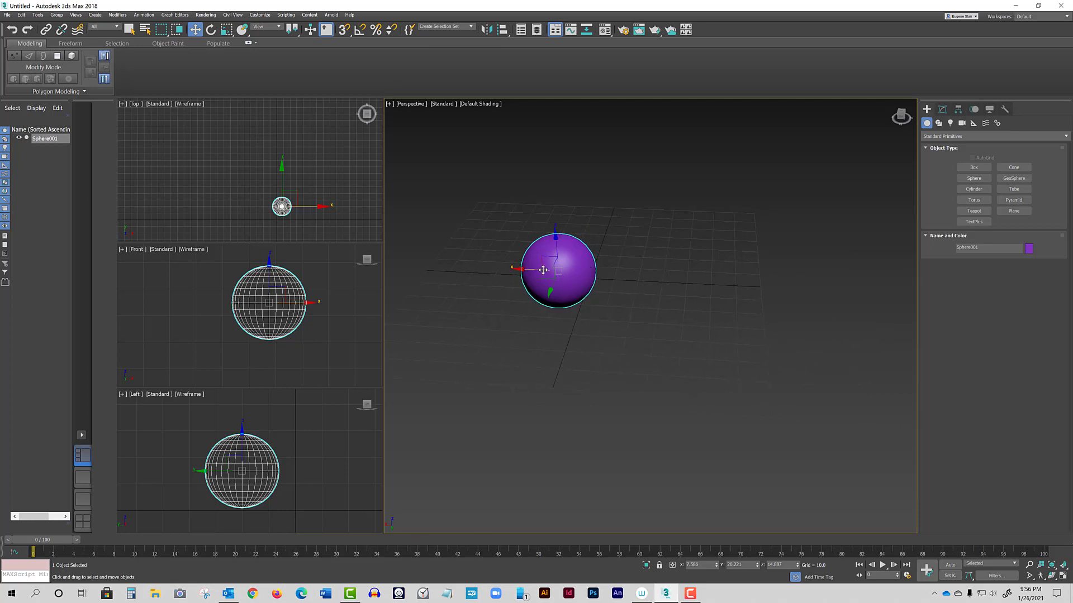
pyautogui.moveTo(522, 270); pyautogui.dragTo(434, 267)
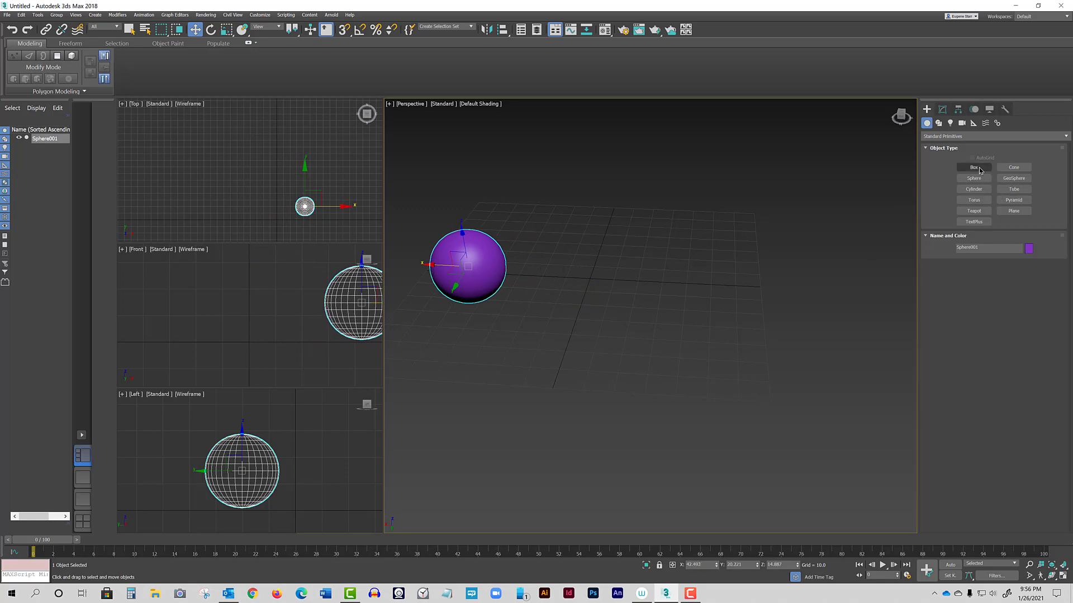
# Create a box about 31 long, 20 wide and 20 high near the grid centre in the Perspective viewport
pyautogui.click(978, 168)
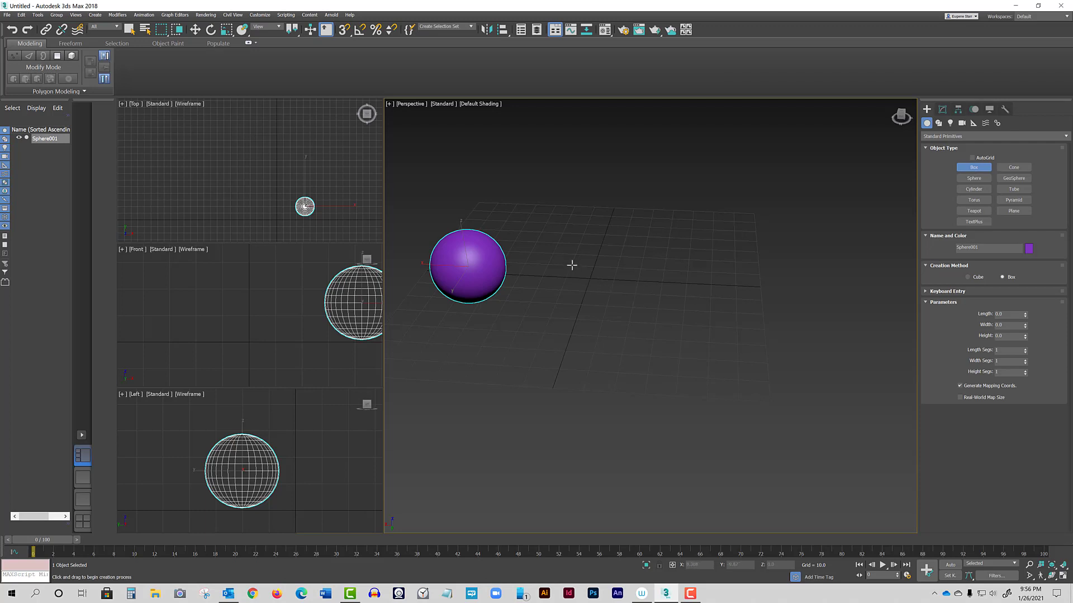
pyautogui.moveTo(573, 266); pyautogui.dragTo(610, 294)
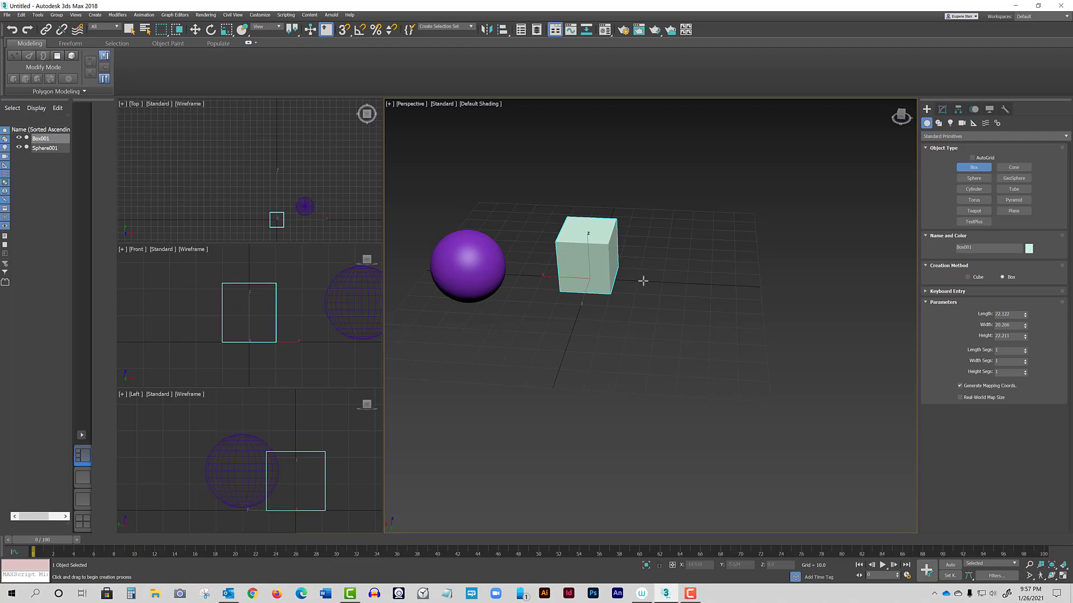
pyautogui.rightClick(658, 304)
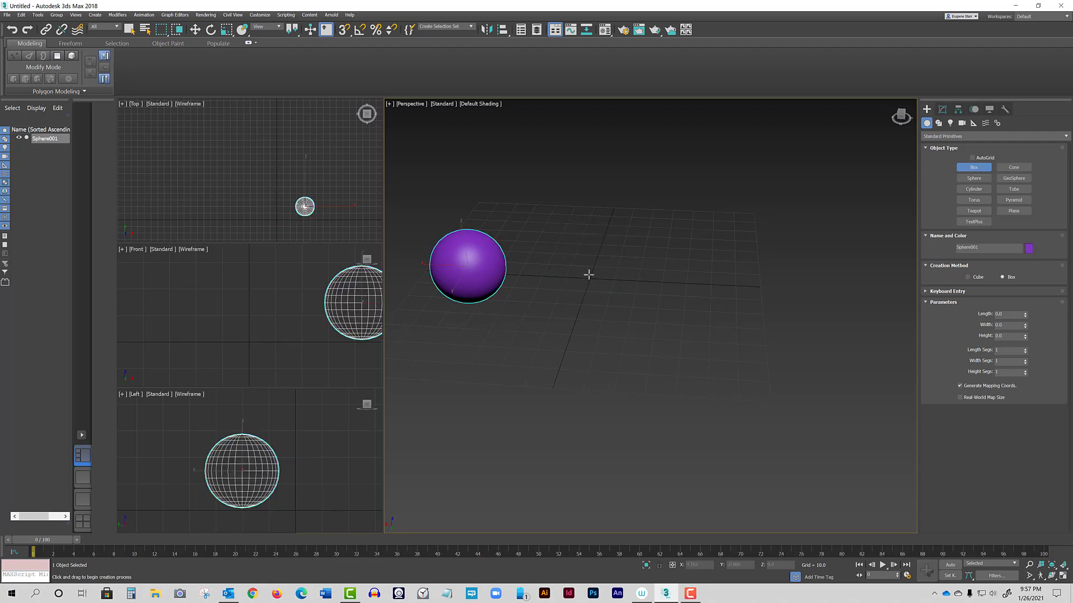
pyautogui.moveTo(575, 255); pyautogui.dragTo(610, 293)
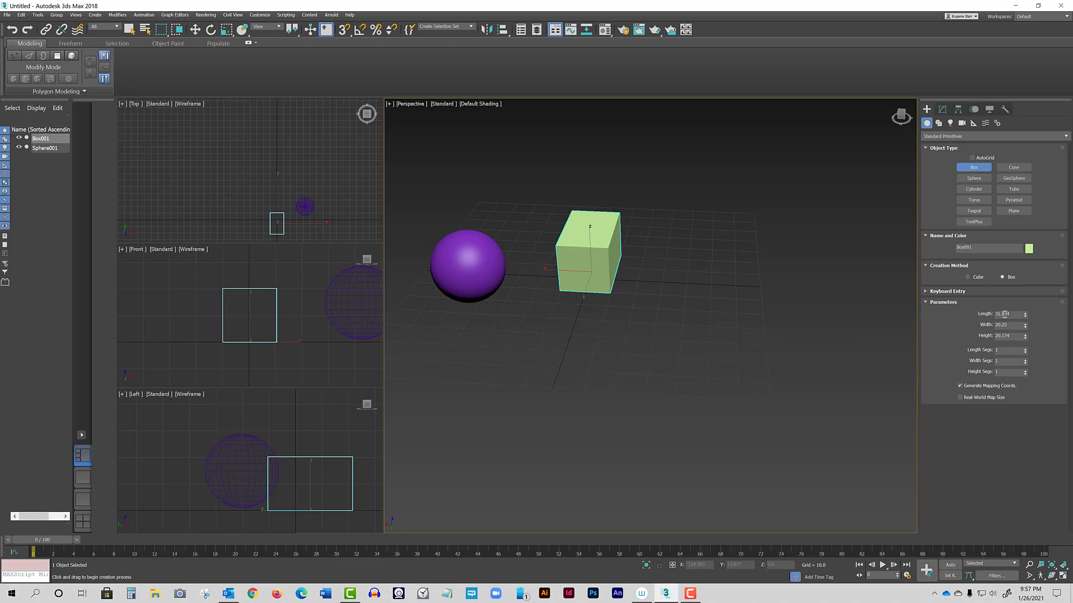
# Try out different box dimensions, including zero length, ending at about 19.9 length, 26.2 width and 19.4 height
pyautogui.moveTo(1027, 320)
pyautogui.mouseDown()
pyautogui.moveTo(1022, 274)
pyautogui.moveTo(1025, 316)
pyautogui.mouseUp()
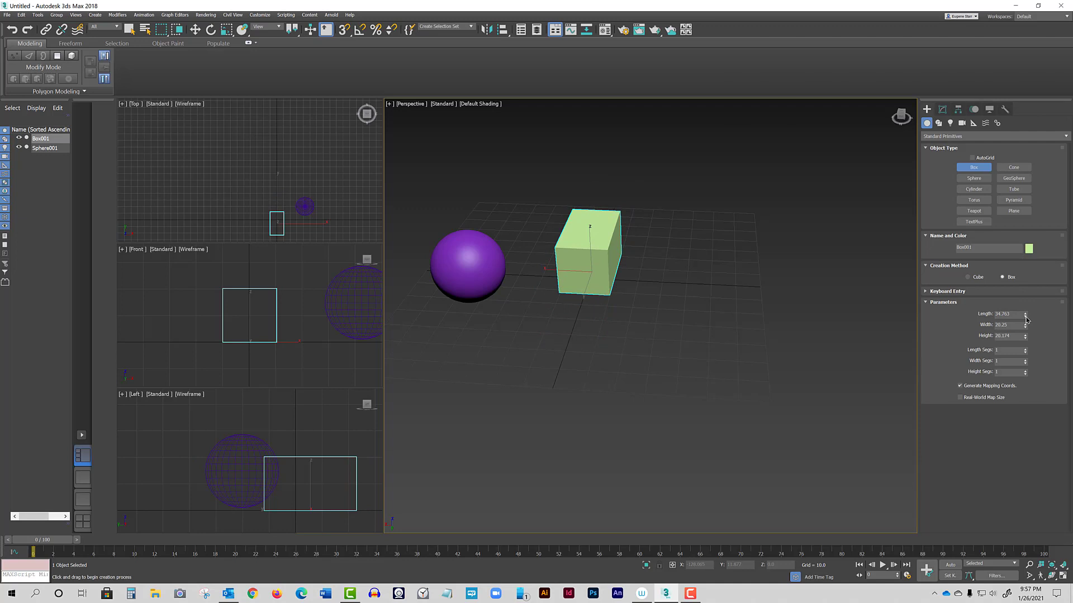
pyautogui.moveTo(1025, 319); pyautogui.dragTo(1024, 343)
pyautogui.rightClick(1026, 316)
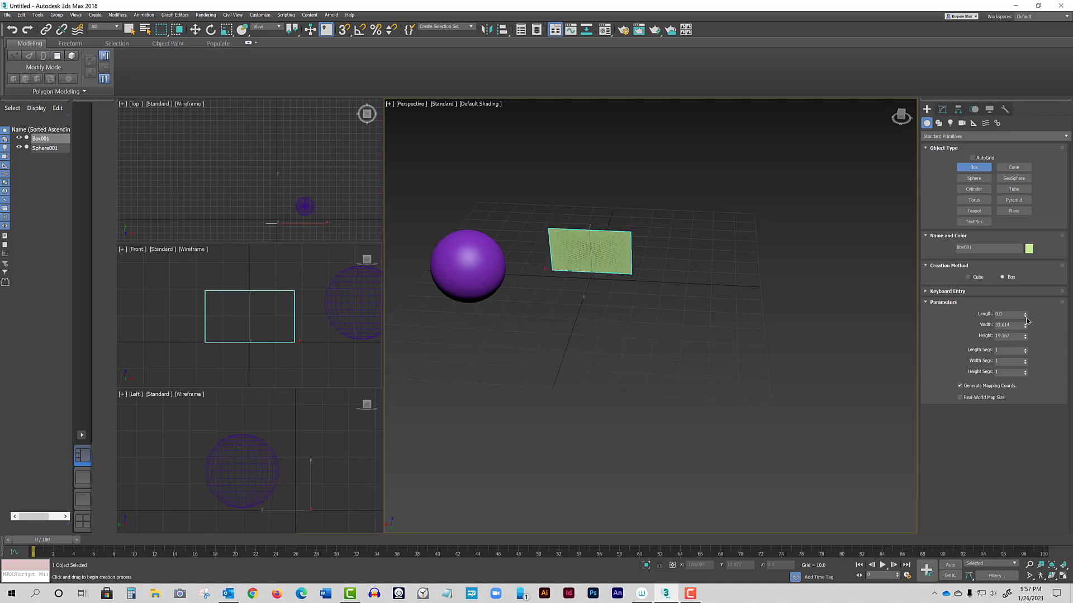
pyautogui.moveTo(1026, 319)
pyautogui.mouseDown()
pyautogui.moveTo(1025, 331)
pyautogui.moveTo(1027, 290)
pyautogui.moveTo(1031, 305)
pyautogui.mouseUp()
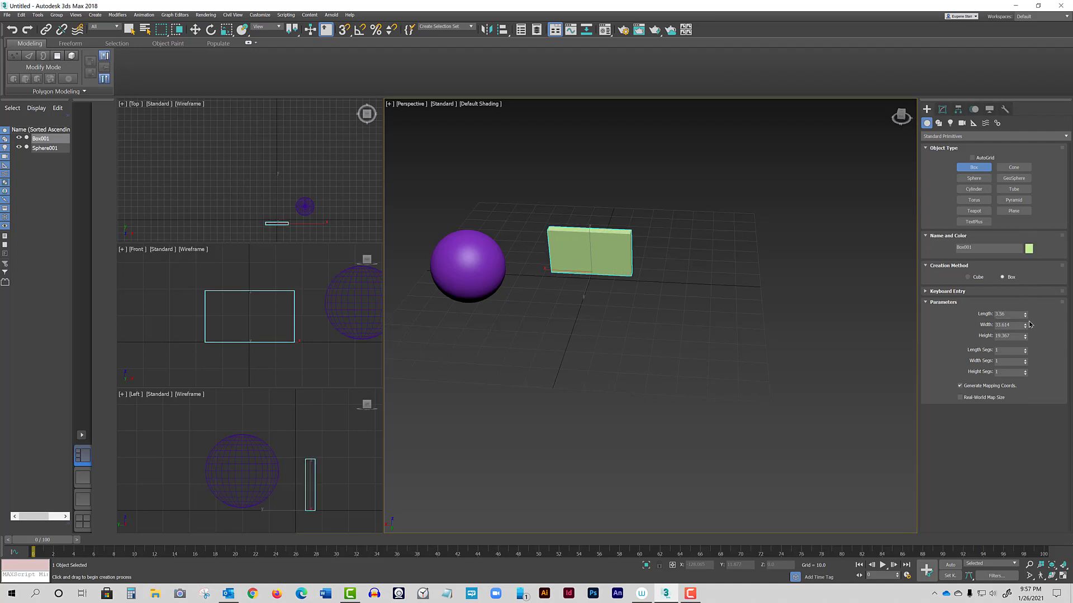
pyautogui.moveTo(1026, 354); pyautogui.dragTo(1015, 324)
pyautogui.rightClick(1027, 354)
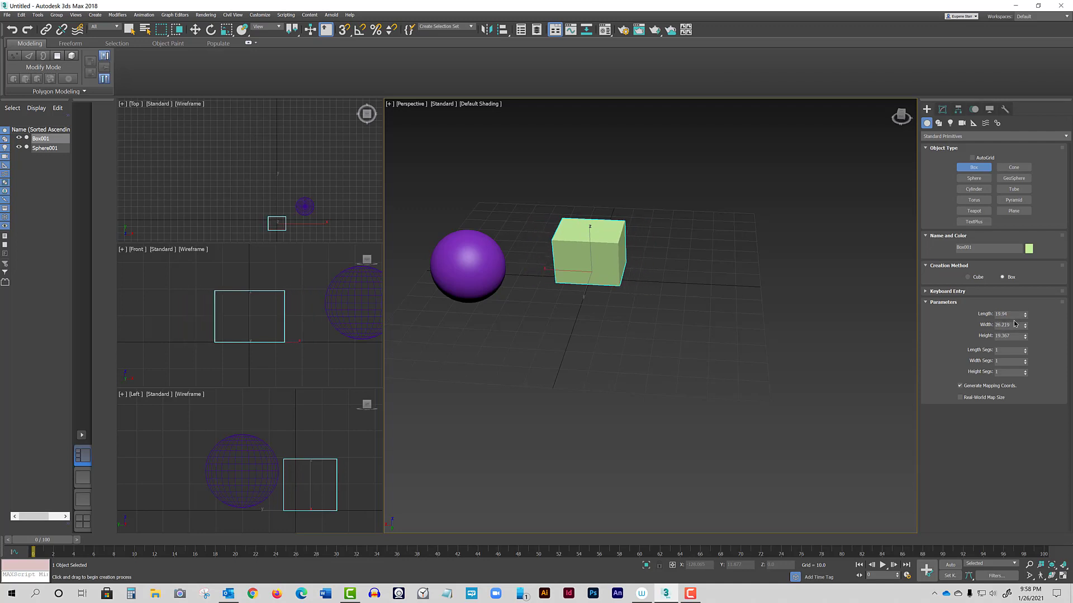
# Set the box's length, width and height to 50 each
pyautogui.click(1013, 313)
pyautogui.press('Tab')
pyautogui.write('50')
pyautogui.press('Tab')
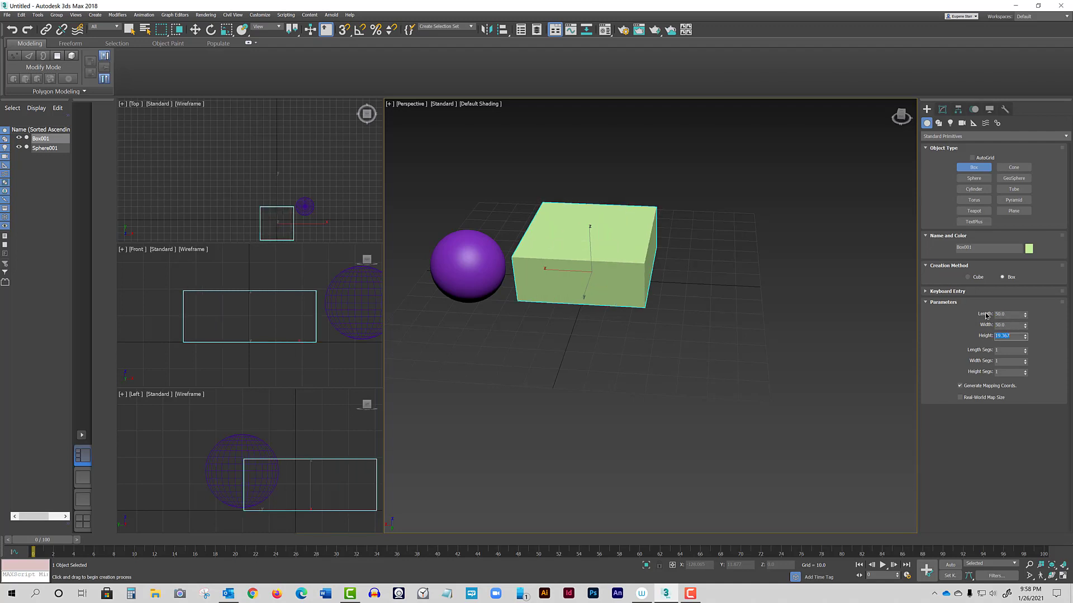
pyautogui.write('50')
pyautogui.press('Tab')
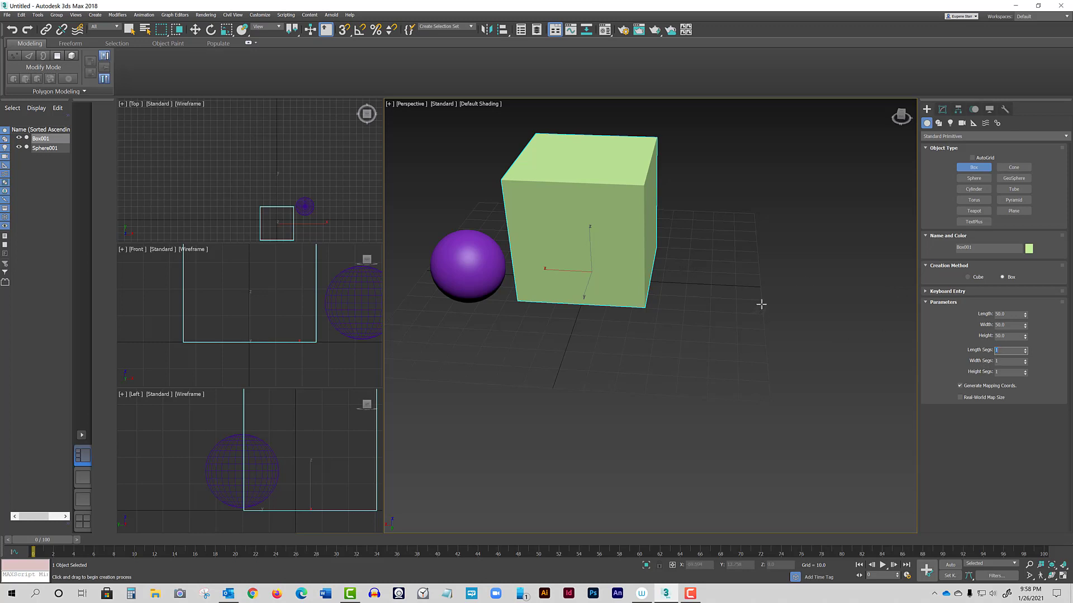
# Compare the Rotate and Move gizmos on the box and examine it from a lower angle in the Perspective viewport
pyautogui.click(211, 29)
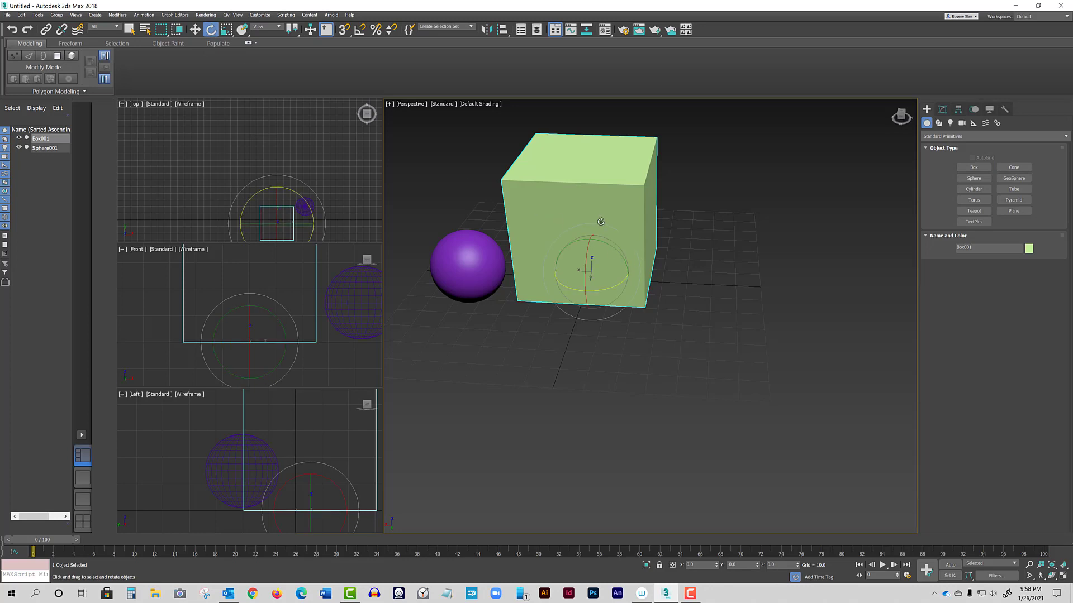
pyautogui.click(195, 30)
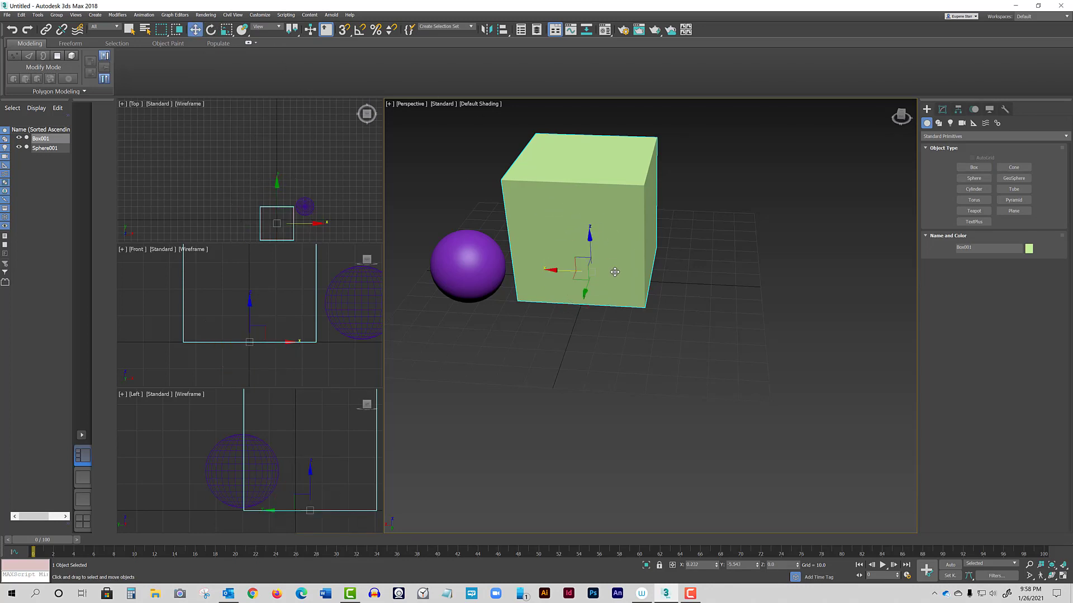
pyautogui.moveTo(590, 268); pyautogui.dragTo(590, 275)
pyautogui.scroll(-6, 591, 275)
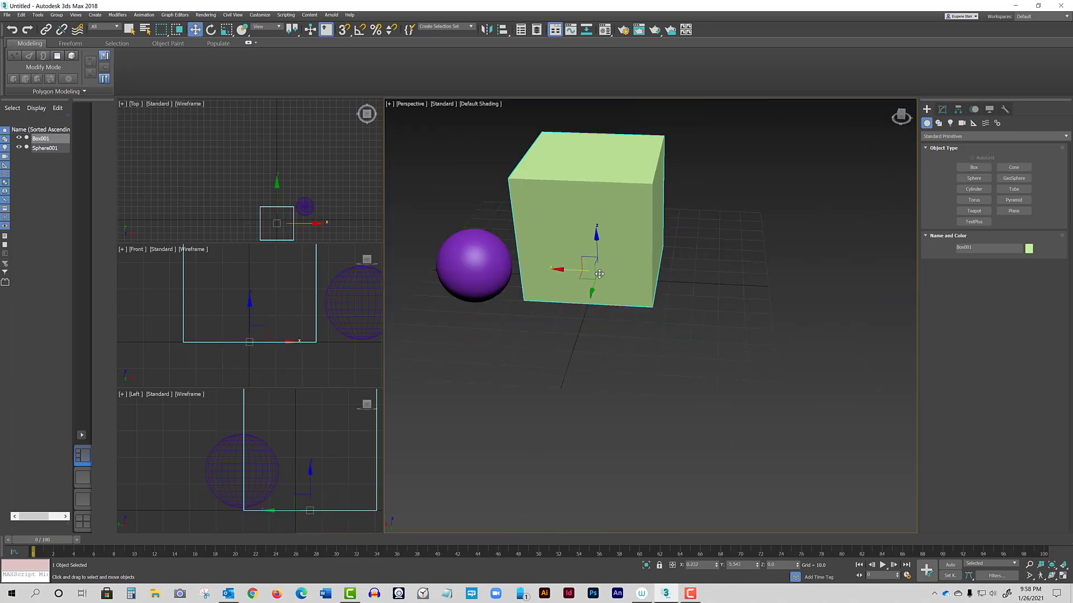
pyautogui.keyDown('alt'); pyautogui.moveTo(631, 267); pyautogui.dragTo(527, 187, button='middle'); pyautogui.keyUp('alt')
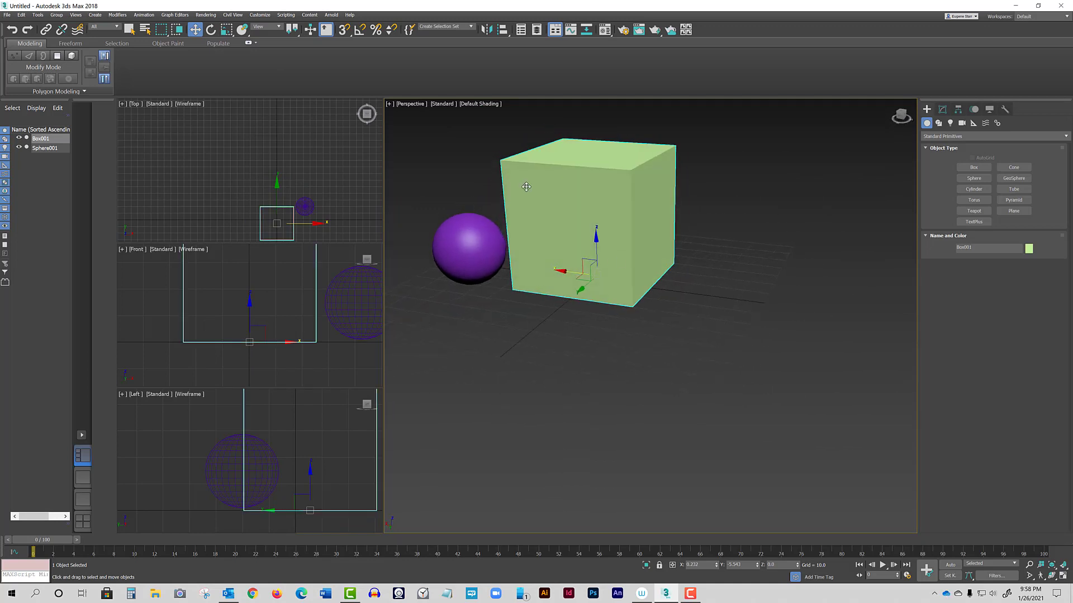
# Try to rotate the box about its Y axis in the Perspective viewport, and undo the rotation
pyautogui.click(210, 31)
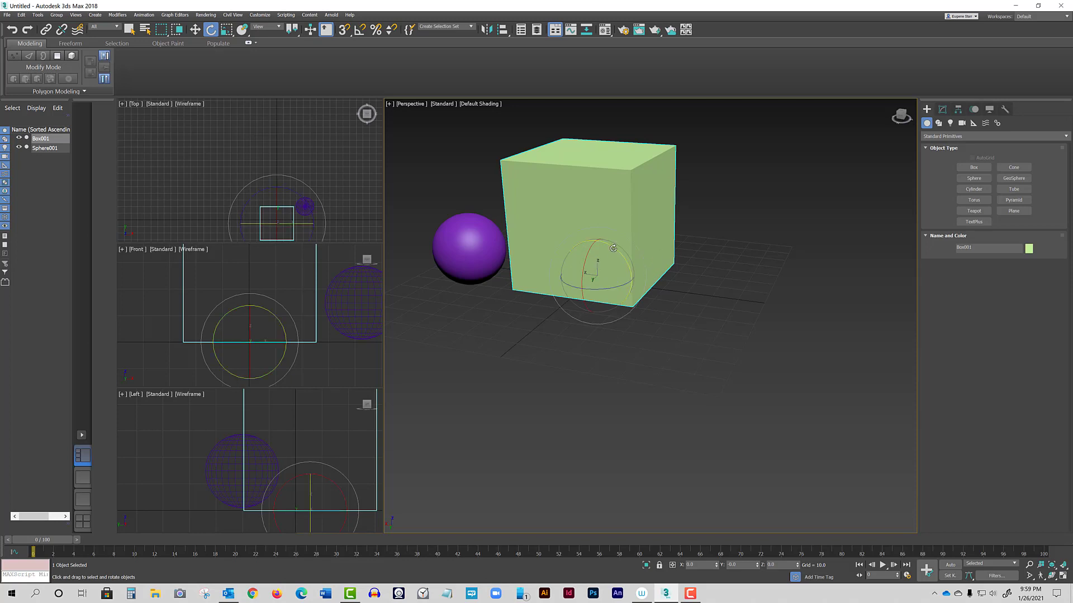
pyautogui.moveTo(613, 248); pyautogui.dragTo(624, 384)
pyautogui.hotkey('ctrl', 'z')
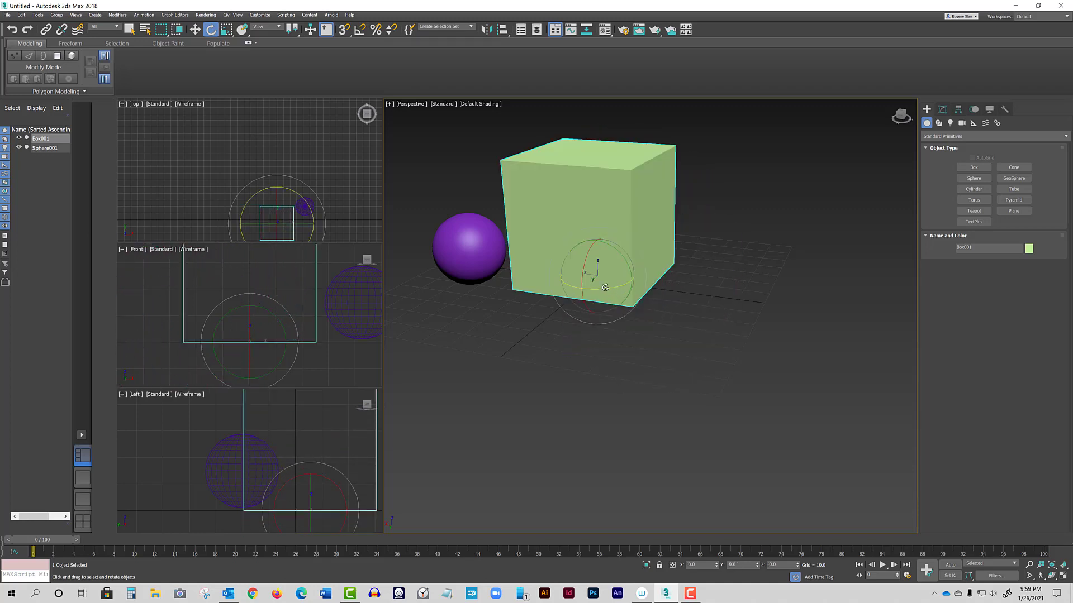
# Try rotating the box about different axes with the Rotate gizmo in the Perspective viewport, and undo each rotation
pyautogui.moveTo(588, 260); pyautogui.dragTo(573, 324)
pyautogui.hotkey('ctrl', 'z')
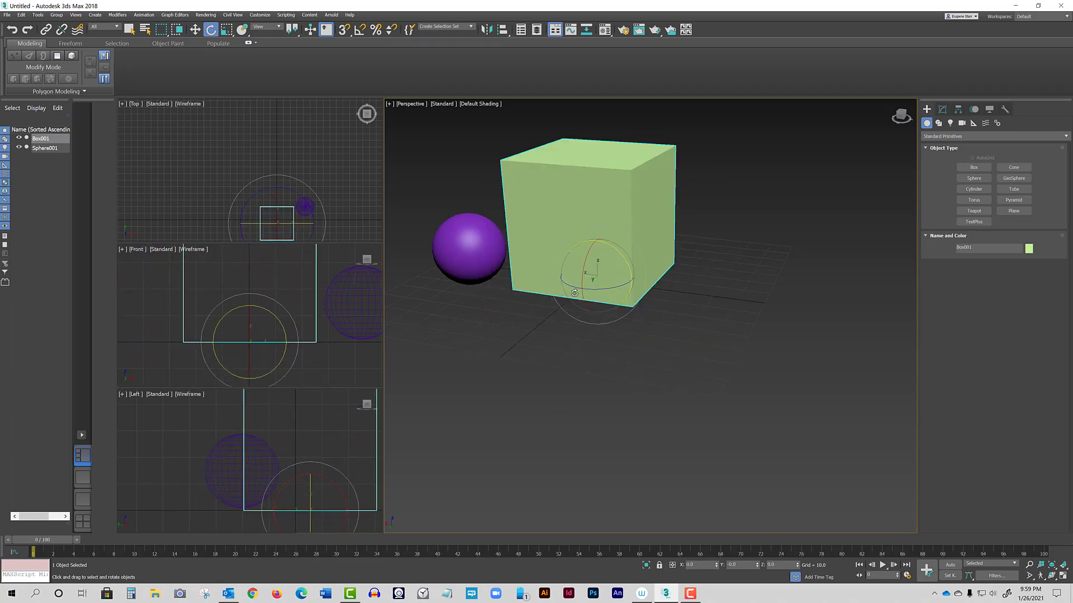
pyautogui.moveTo(569, 285); pyautogui.dragTo(569, 310)
pyautogui.hotkey('ctrl', 'z')
pyautogui.hotkey('ctrl', 'z')
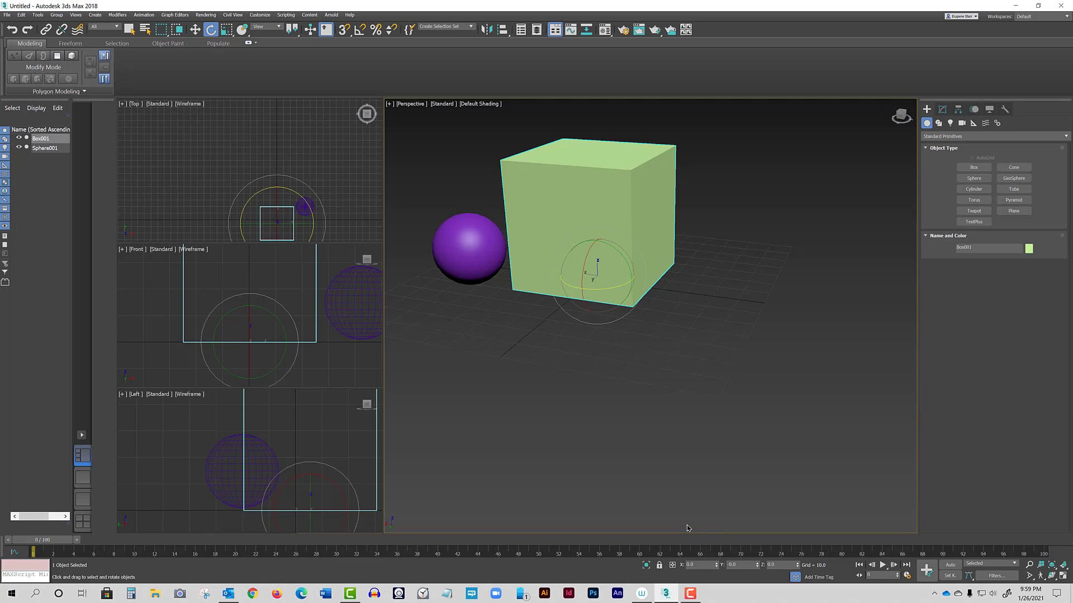
# Try out numeric X rotation values on the box, up to about 148.4 degrees, and reset the X rotation to 0
pyautogui.moveTo(716, 566); pyautogui.dragTo(718, 3)
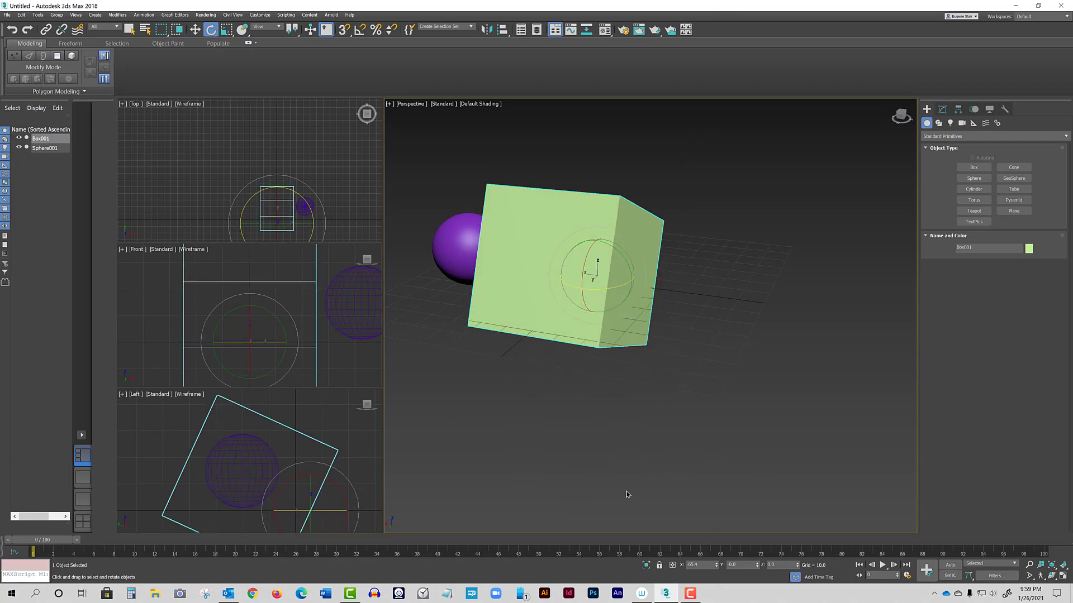
pyautogui.moveTo(716, 569)
pyautogui.mouseDown()
pyautogui.moveTo(702, 379)
pyautogui.moveTo(722, 3)
pyautogui.moveTo(718, 576)
pyautogui.mouseUp()
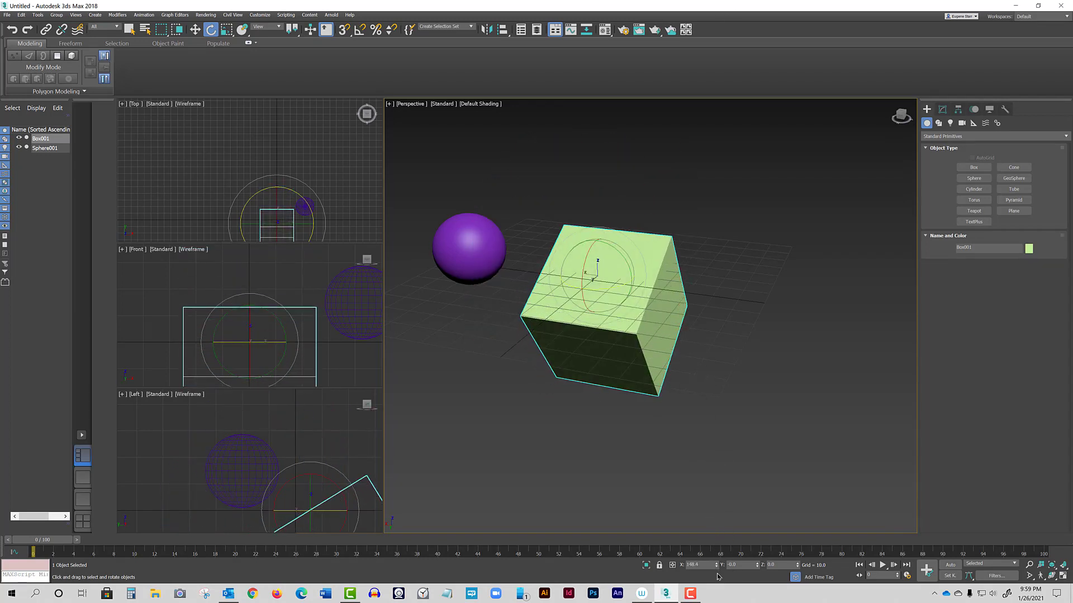
pyautogui.rightClick(717, 565)
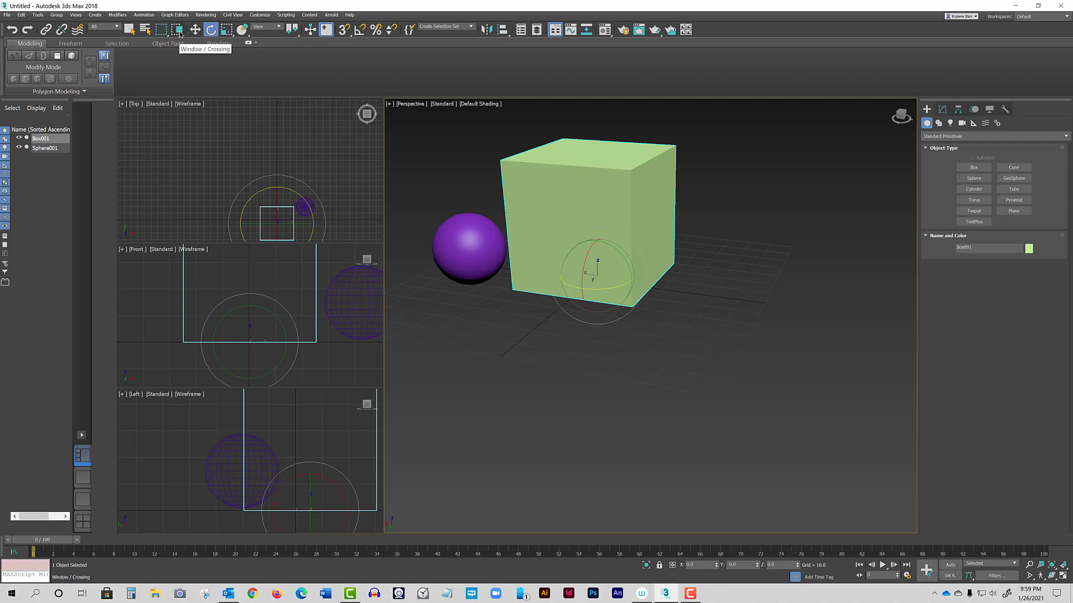
# Try scaling the box non-uniformly along single axes in the Perspective viewport, and undo each scaling
pyautogui.click(227, 31)
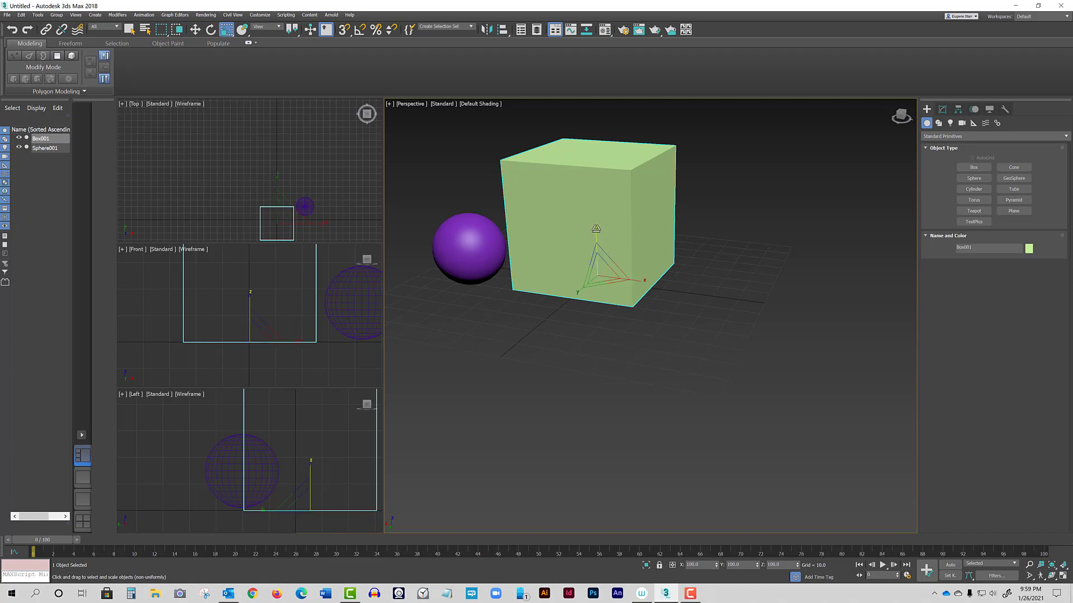
pyautogui.moveTo(596, 228); pyautogui.dragTo(598, 254)
pyautogui.hotkey('ctrl', 'z')
pyautogui.moveTo(579, 293); pyautogui.dragTo(614, 282)
pyautogui.hotkey('ctrl', 'z')
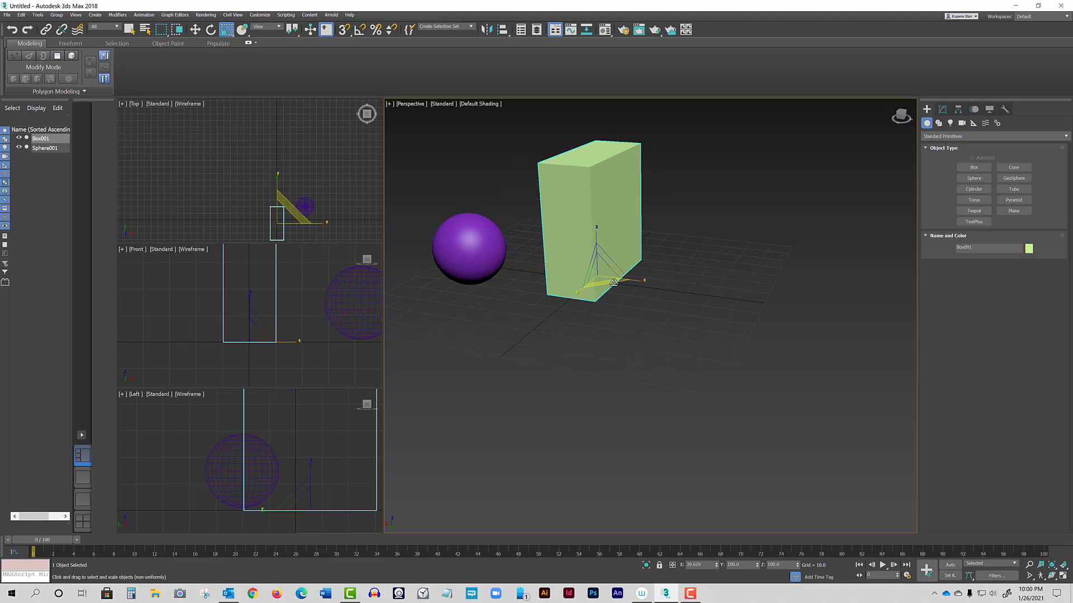
pyautogui.hotkey('ctrl', 'z')
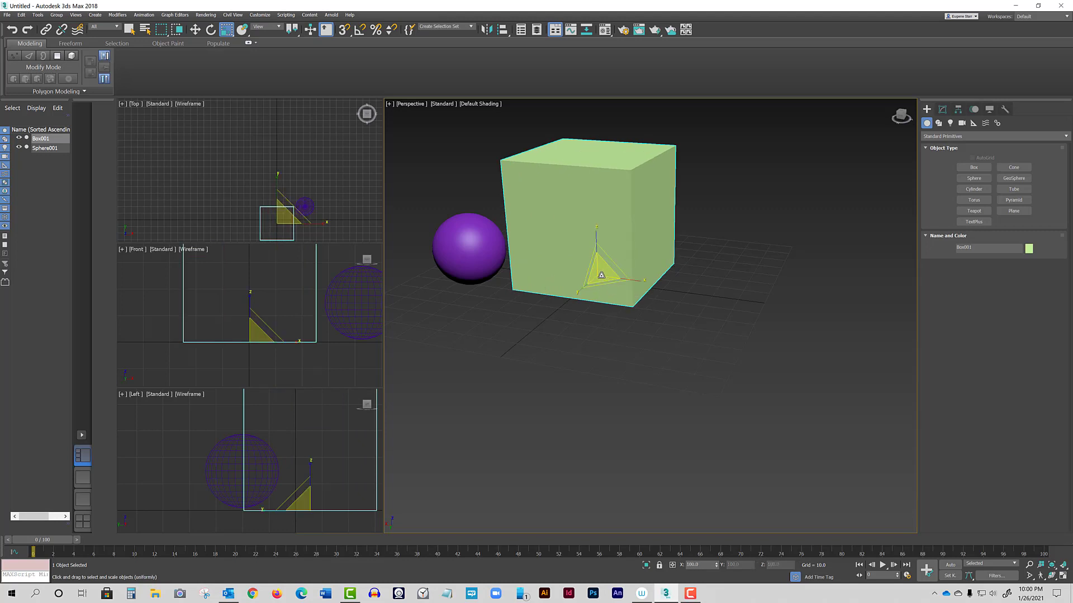
# Scale the box uniformly down to about 46 percent and move it along the X axis to about 20.8, beside the sphere
pyautogui.moveTo(601, 275); pyautogui.dragTo(604, 311)
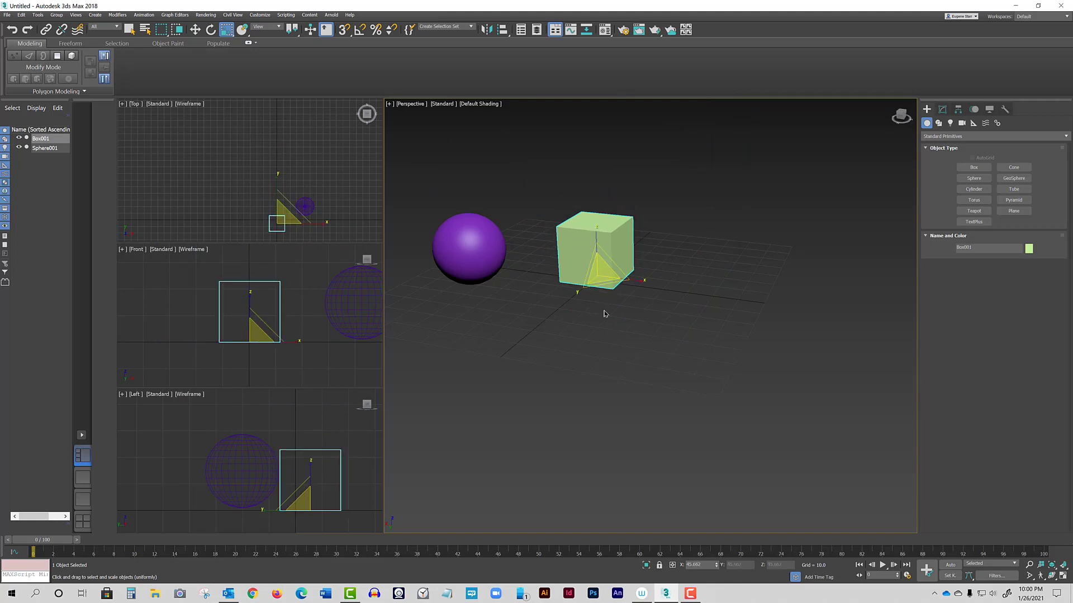
pyautogui.click(194, 31)
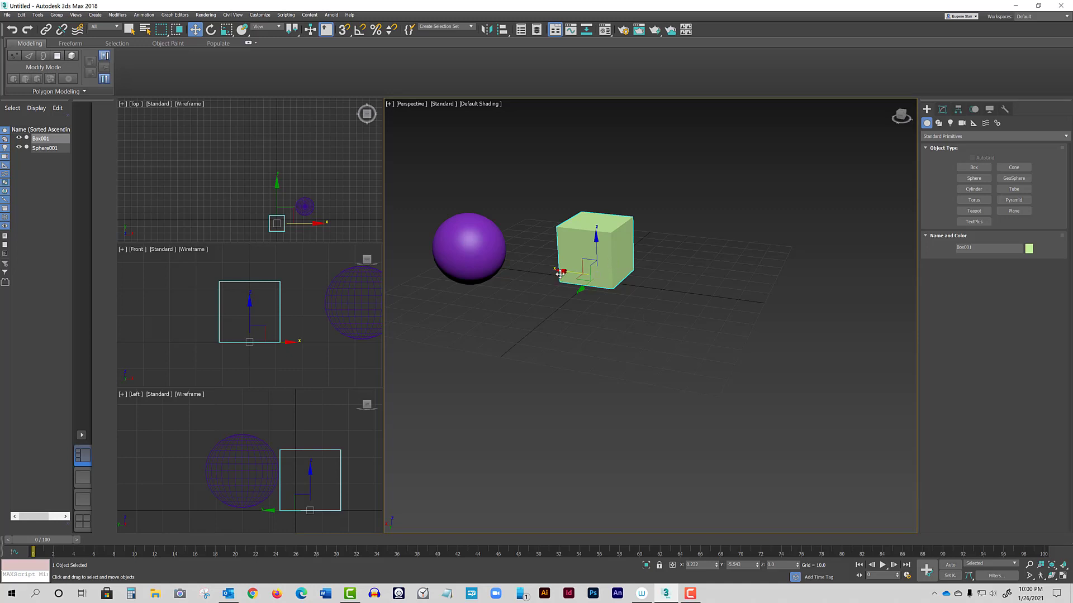
pyautogui.moveTo(561, 271); pyautogui.dragTo(513, 265)
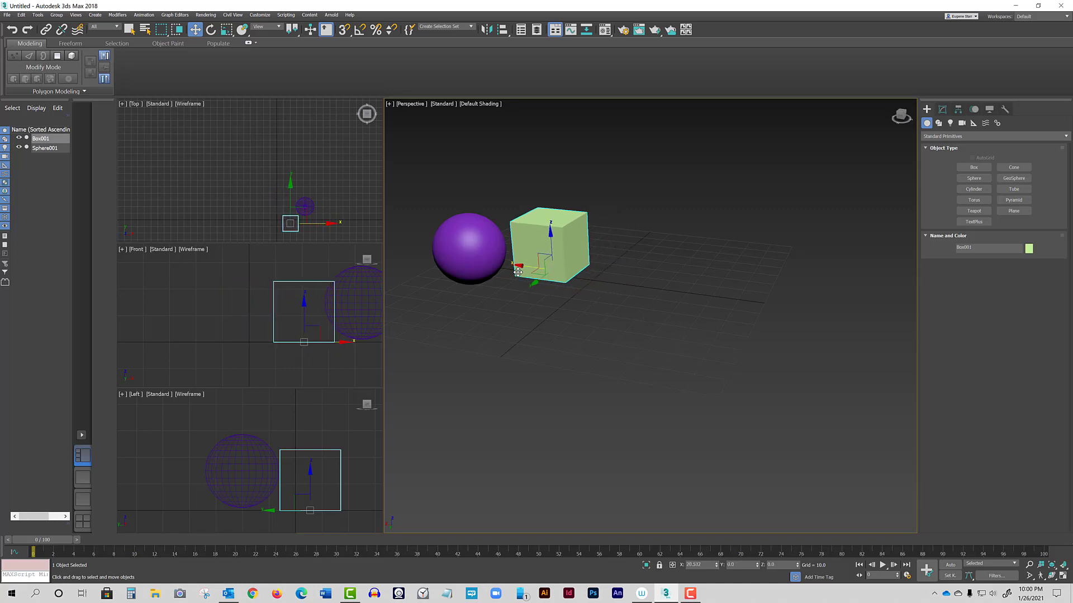
pyautogui.keyDown('alt'); pyautogui.moveTo(559, 280); pyautogui.dragTo(588, 267, button='middle'); pyautogui.keyUp('alt')
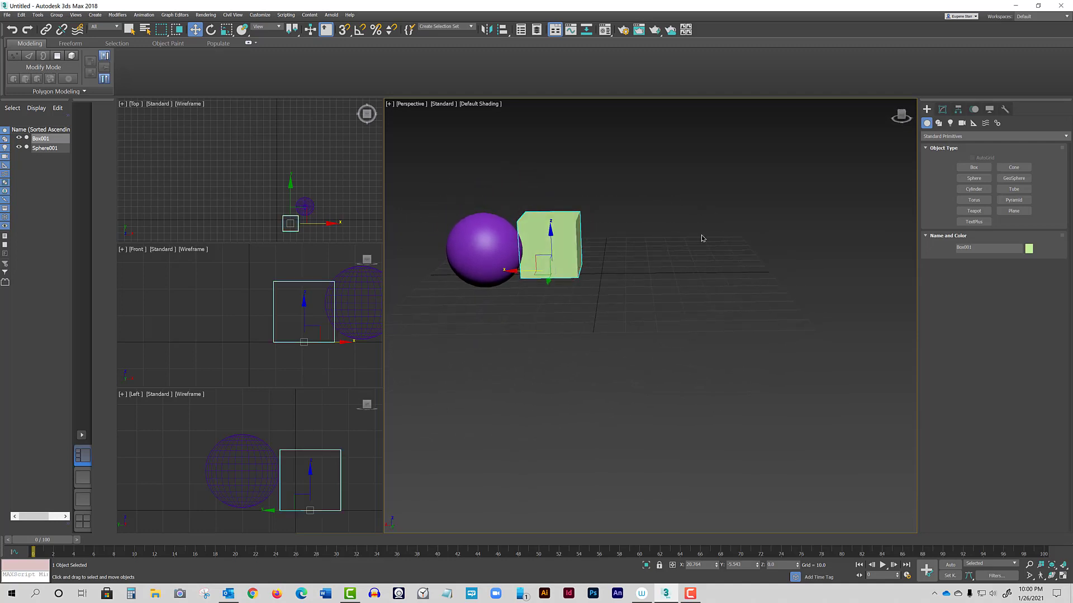
# Create a plane about 247 long and 266 wide in the Top viewport, covering the area of the sphere and box
pyautogui.click(244, 188)
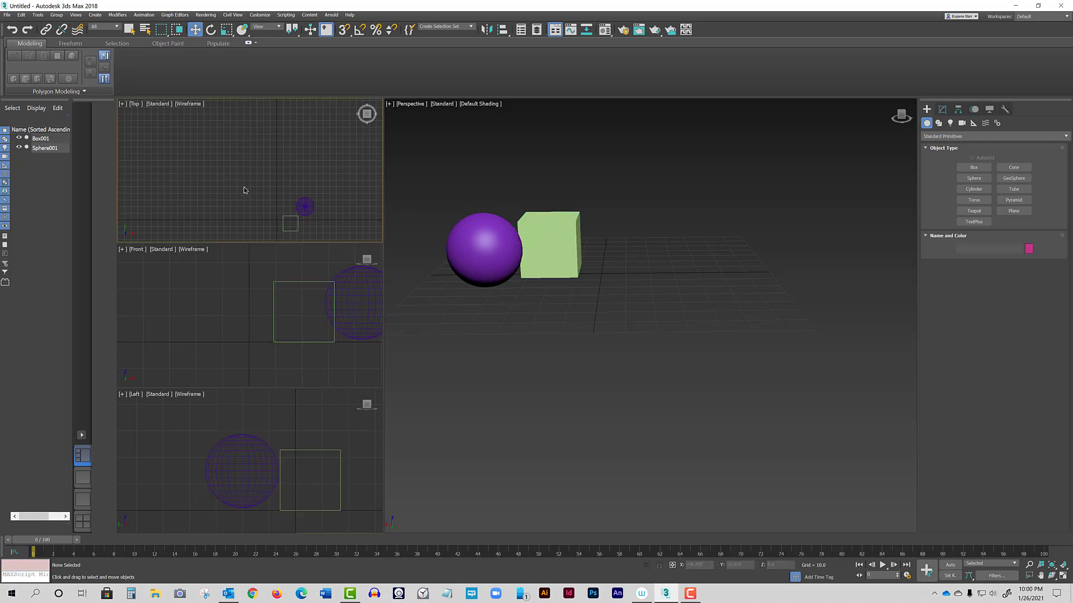
pyautogui.scroll(-4, 246, 189)
pyautogui.moveTo(299, 198); pyautogui.dragTo(322, 173, button='middle')
pyautogui.scroll(2, 294, 188)
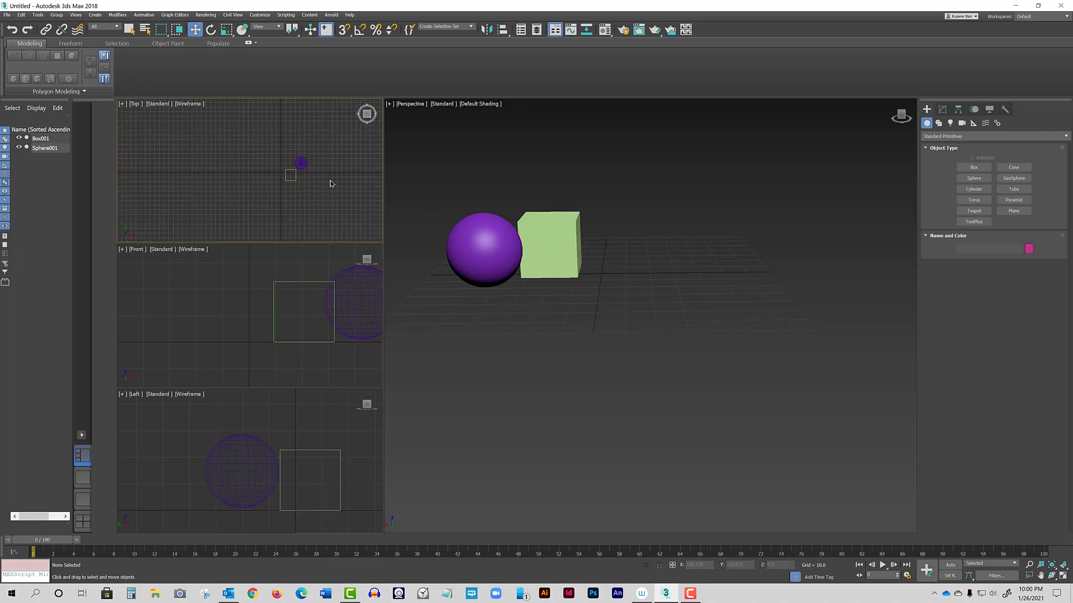
pyautogui.click(1022, 215)
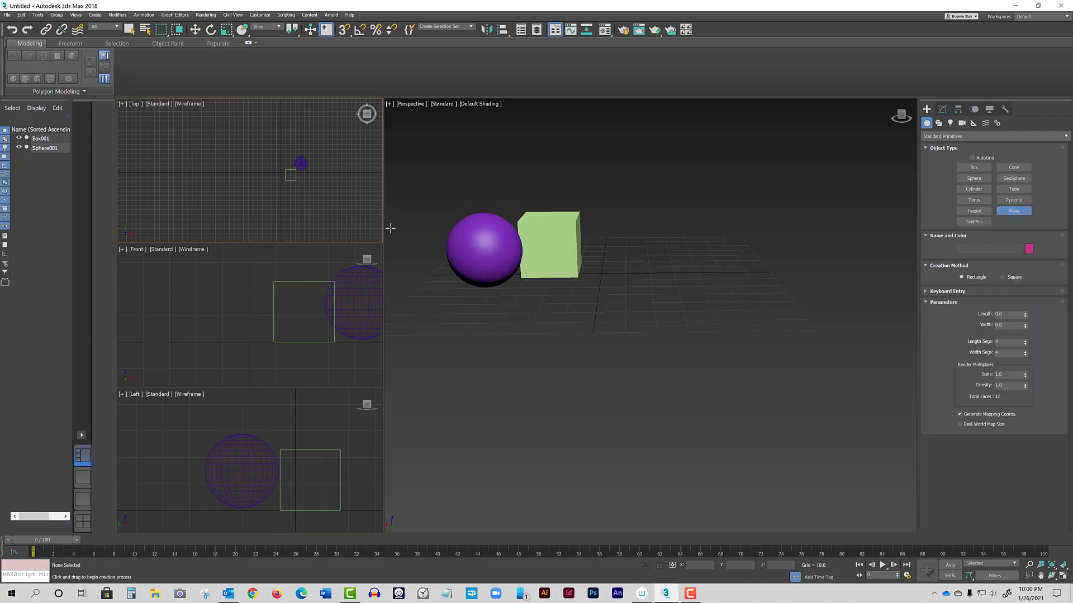
pyautogui.moveTo(258, 145); pyautogui.dragTo(381, 261)
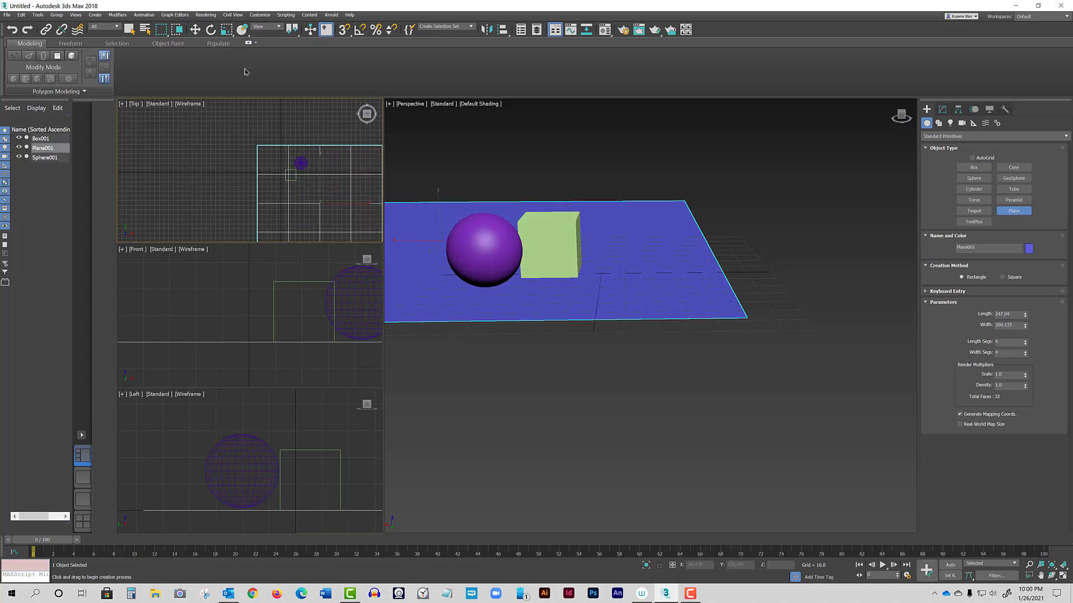
# Move the plane in the Top viewport to about X -11 and Y 12, so it extends around the sphere and box
pyautogui.click(195, 30)
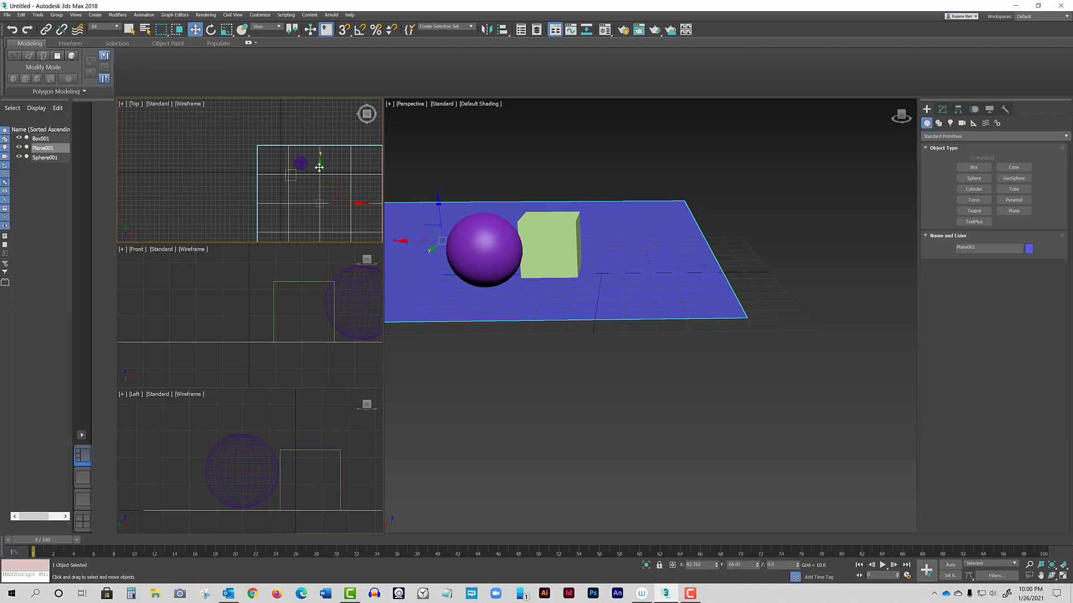
pyautogui.moveTo(319, 168); pyautogui.dragTo(321, 138)
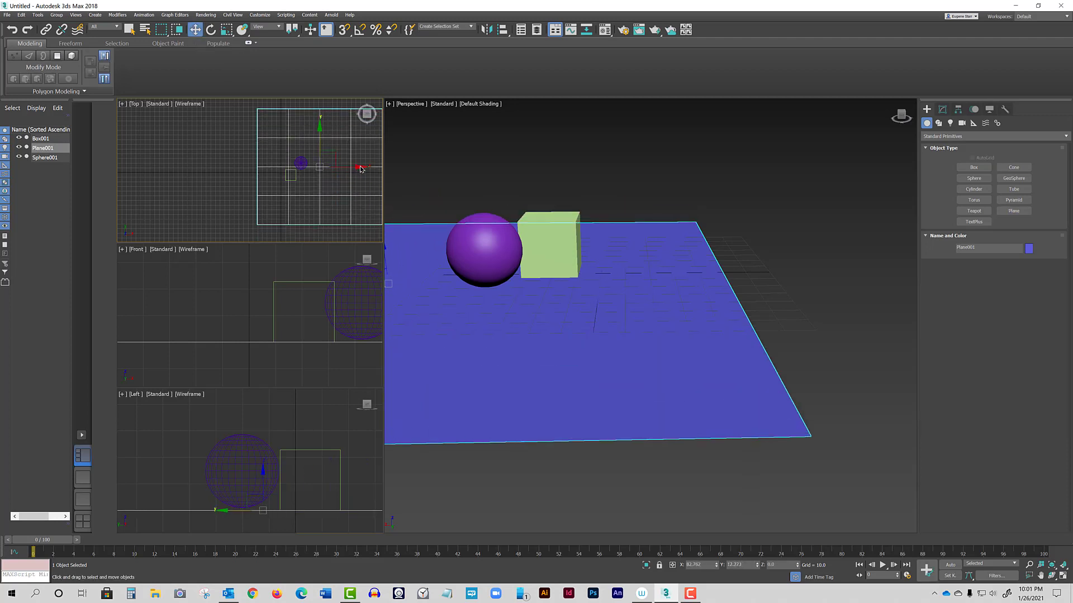
pyautogui.moveTo(360, 169); pyautogui.dragTo(318, 167)
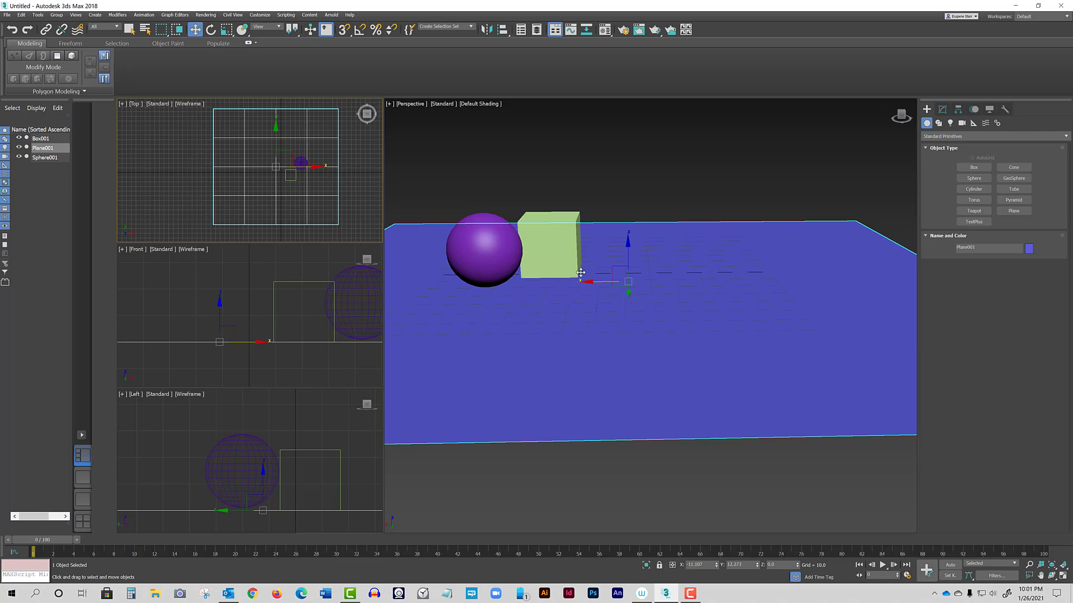
pyautogui.scroll(-3, 581, 272)
pyautogui.scroll(1, 581, 272)
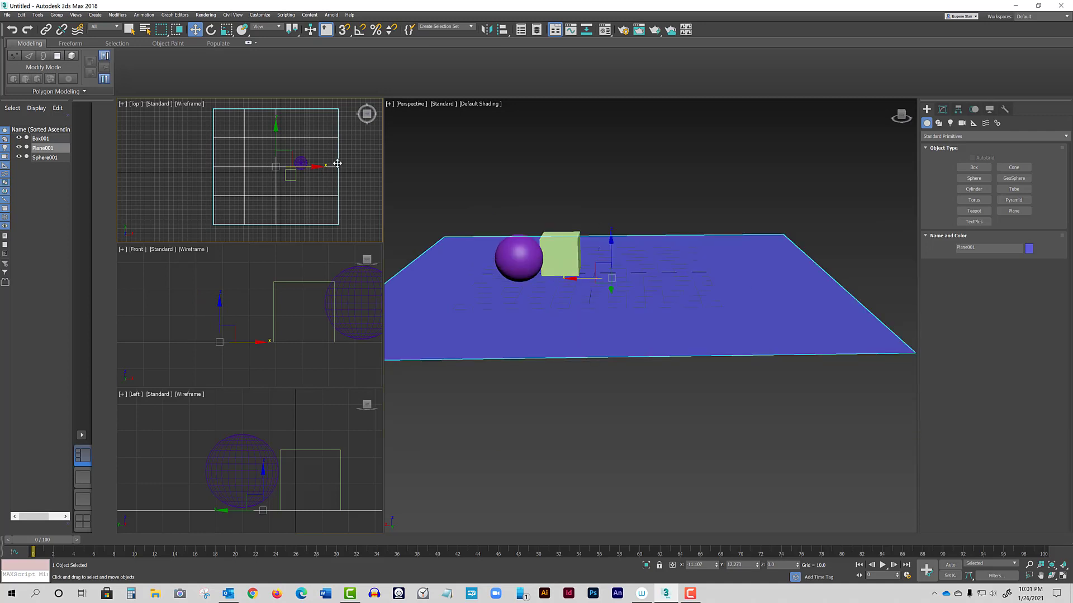
# Scale the plane up uniformly to about 20417 percent to form a huge ground surface
pyautogui.click(227, 33)
pyautogui.moveTo(281, 161); pyautogui.dragTo(250, 102)
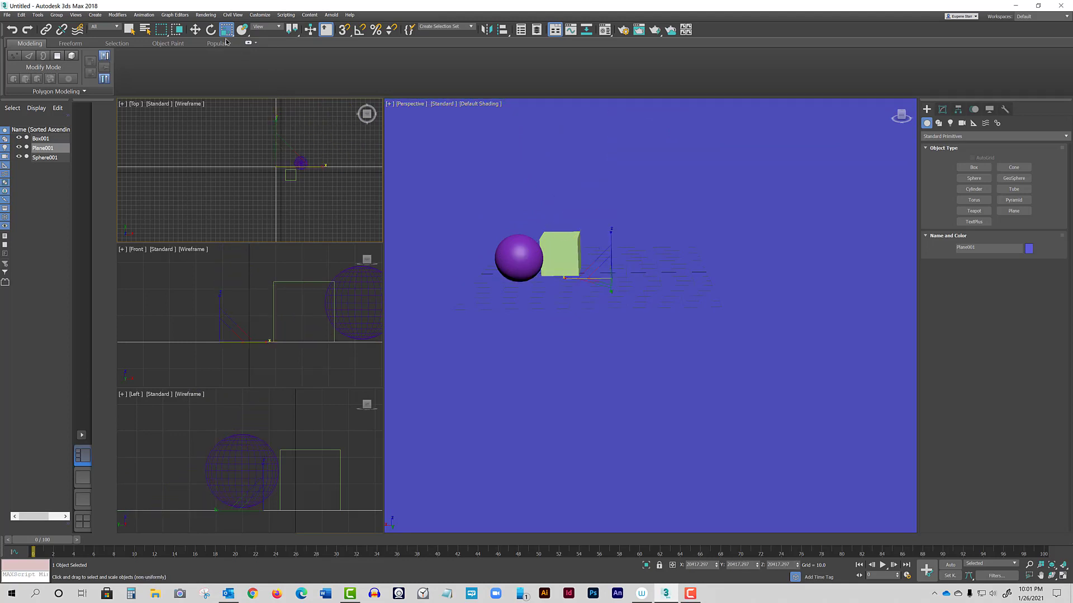
pyautogui.click(195, 30)
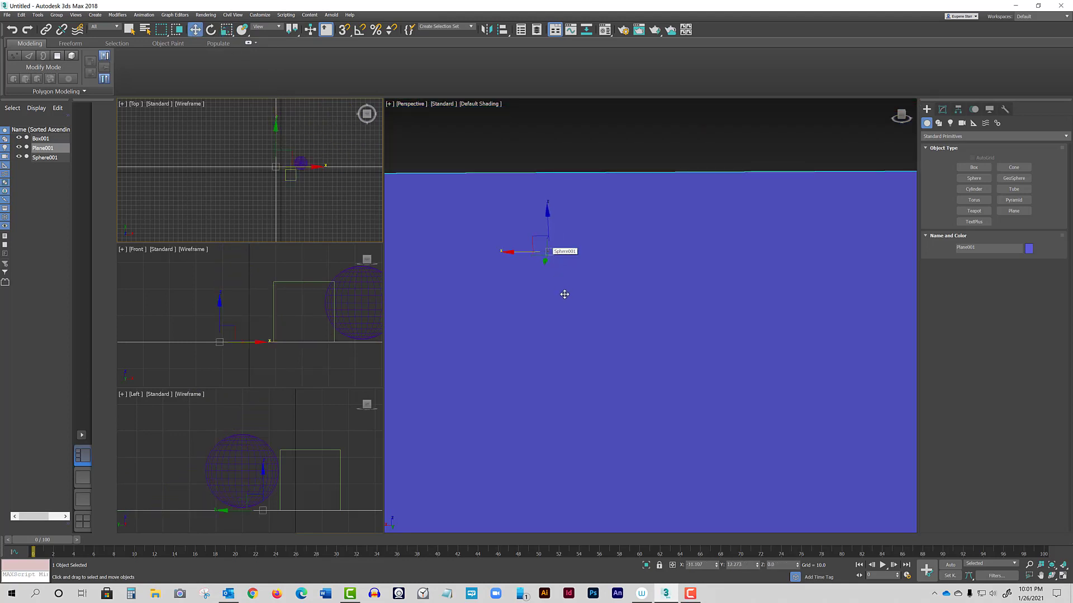
# Examine the sphere and box on the enlarged plane from near and far in the Perspective viewport
pyautogui.scroll(2, 562, 283)
pyautogui.scroll(3, 524, 193)
pyautogui.moveTo(520, 182); pyautogui.dragTo(553, 282, button='middle')
pyautogui.scroll(2, 535, 199)
pyautogui.scroll(3, 522, 173)
pyautogui.scroll(3, 524, 184)
pyautogui.scroll(-3, 508, 352)
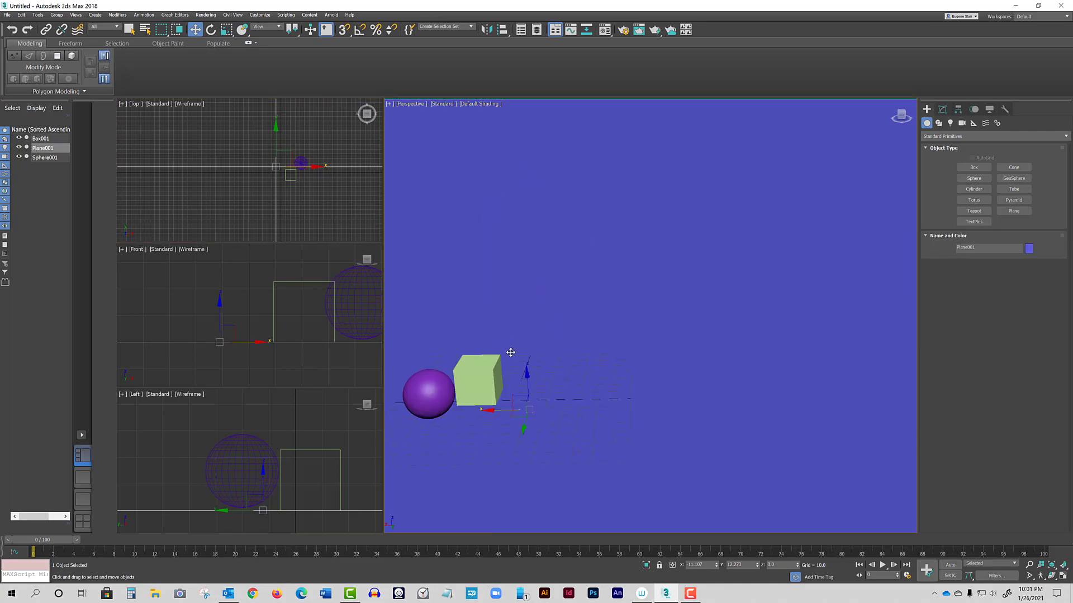
pyautogui.moveTo(508, 352); pyautogui.dragTo(631, 290, button='middle')
pyautogui.scroll(-5, 624, 322)
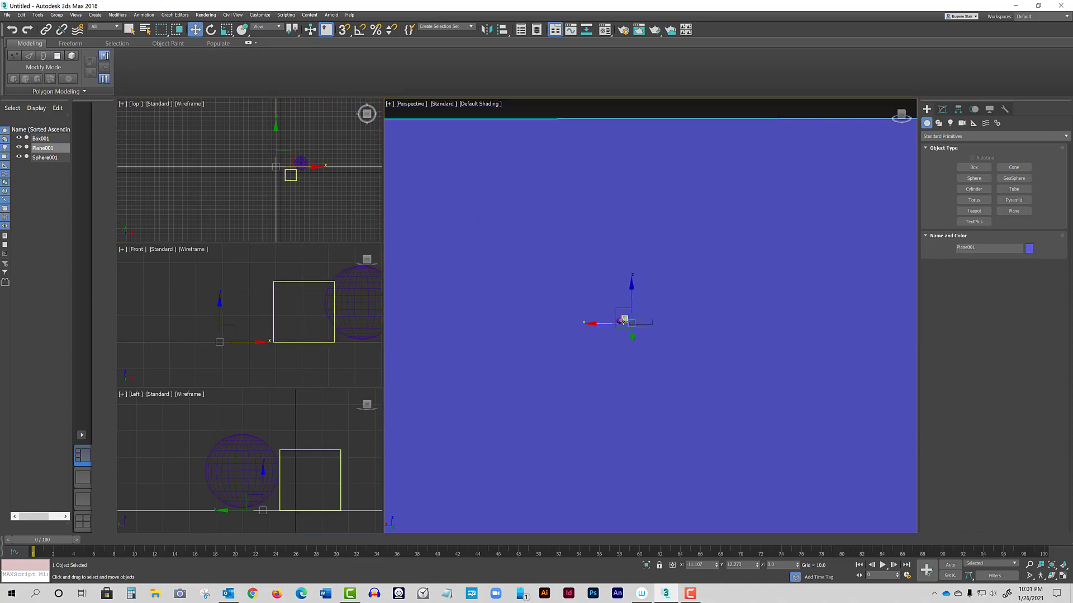
pyautogui.scroll(8, 624, 322)
pyautogui.scroll(-2, 623, 322)
pyautogui.scroll(-4, 624, 323)
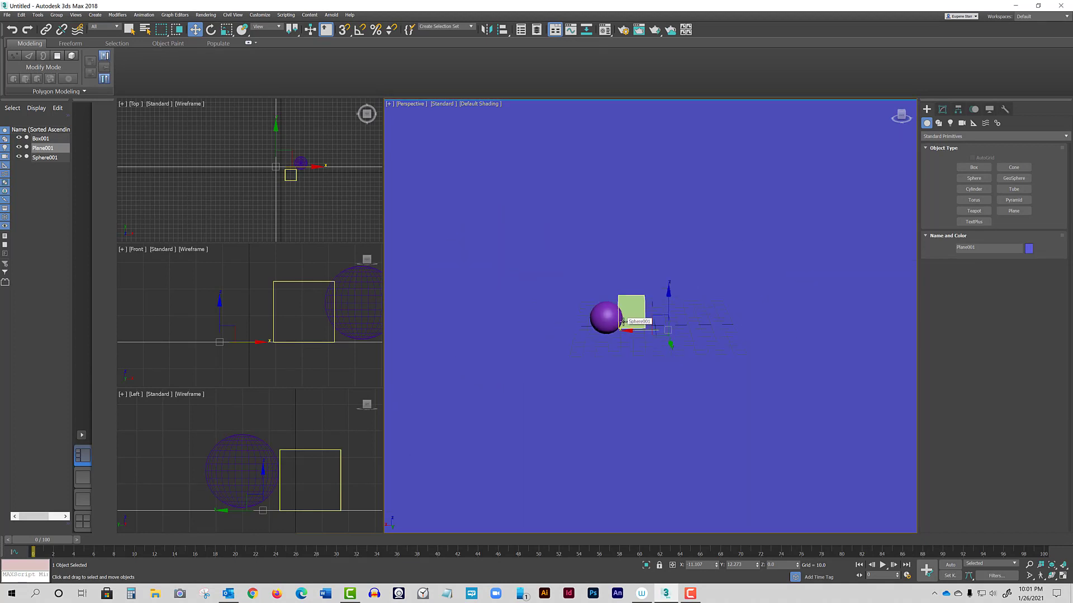
pyautogui.scroll(3, 540, 328)
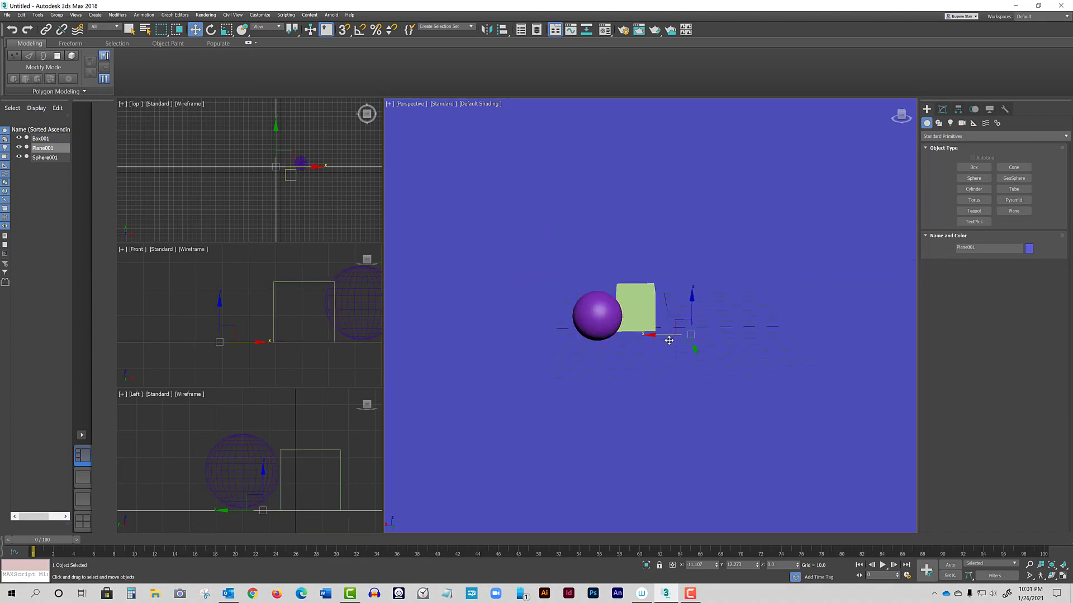
pyautogui.scroll(-2, 644, 314)
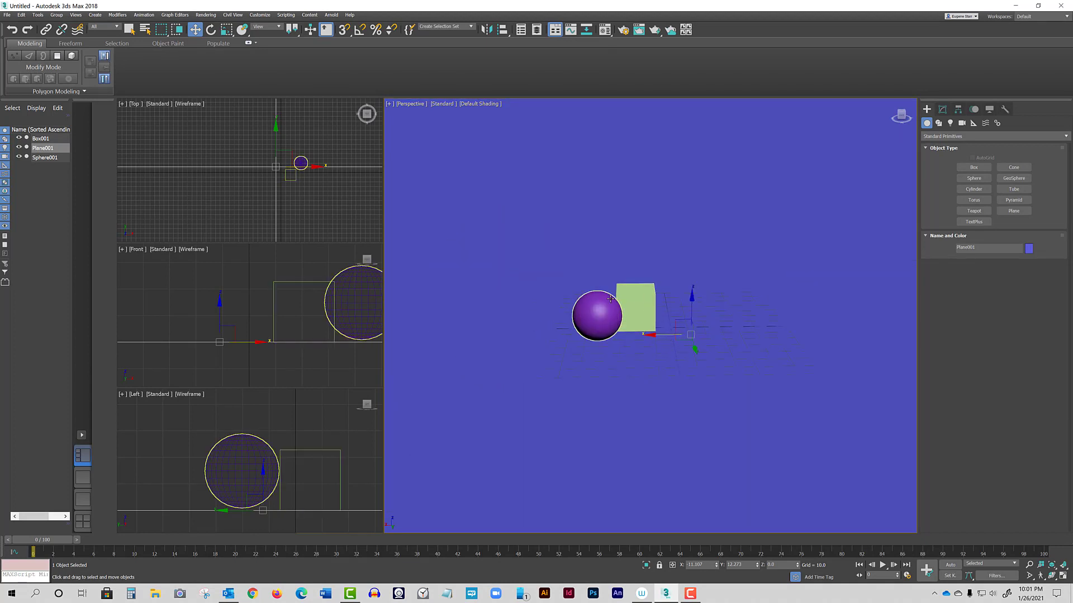
pyautogui.scroll(6, 619, 301)
pyautogui.scroll(-6, 619, 301)
pyautogui.scroll(5, 621, 302)
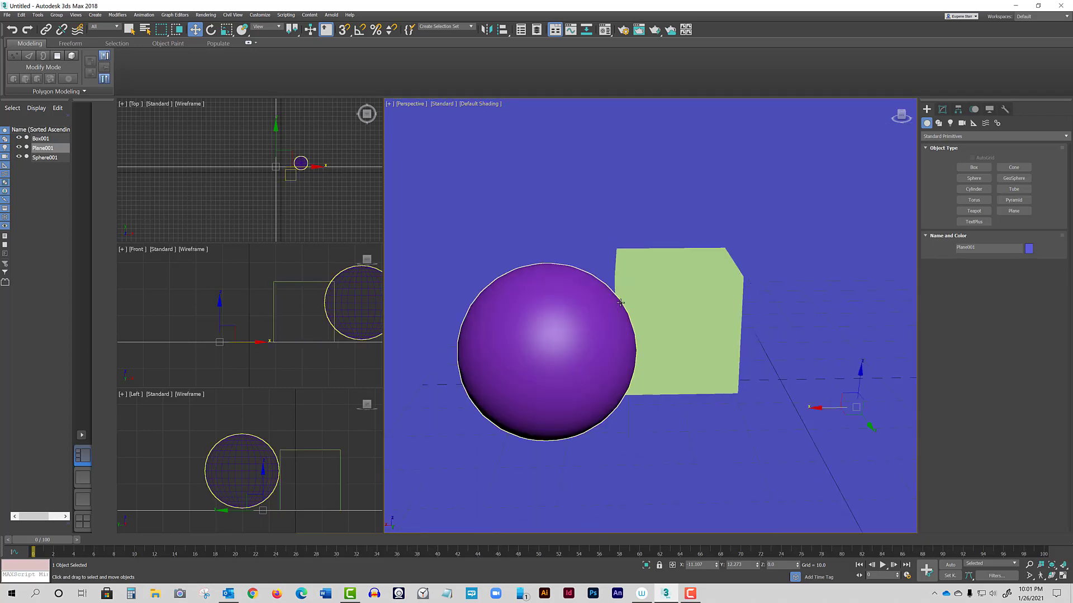
pyautogui.scroll(-5, 621, 300)
pyautogui.scroll(5, 620, 301)
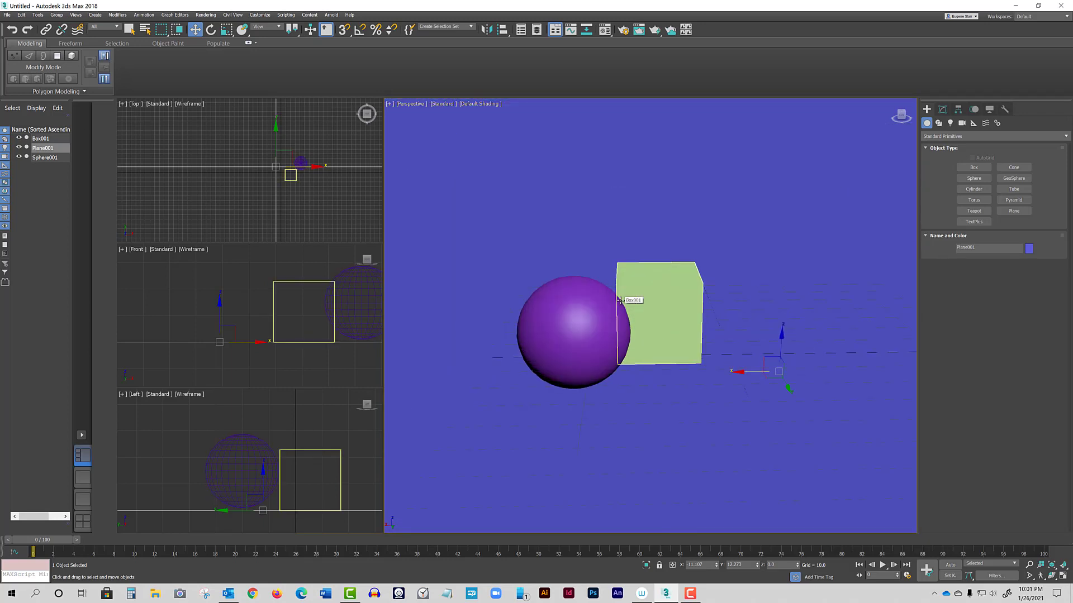
pyautogui.scroll(-5, 620, 302)
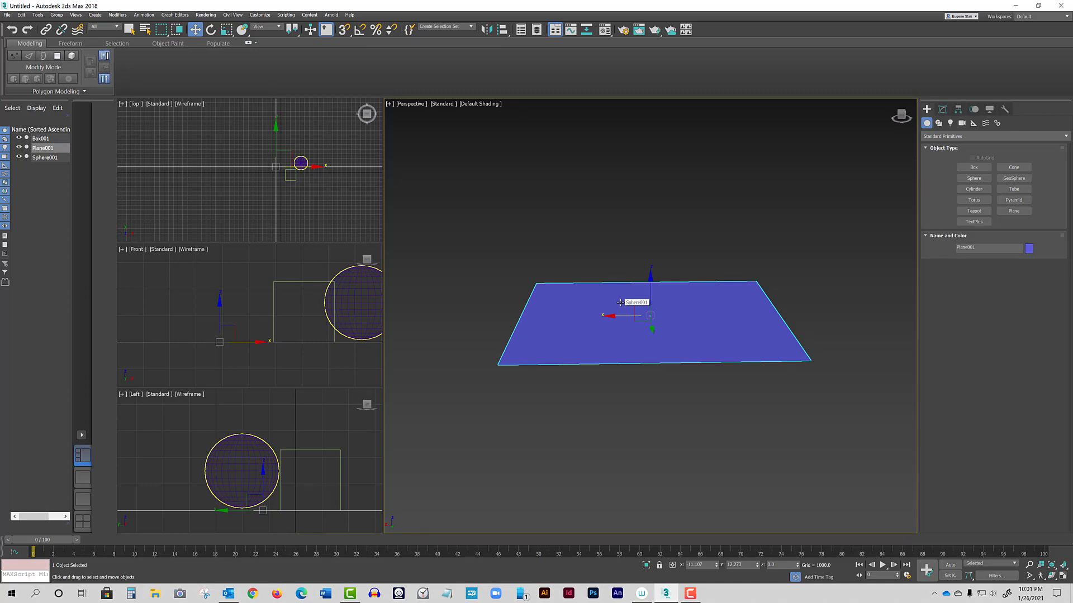
pyautogui.scroll(8, 642, 355)
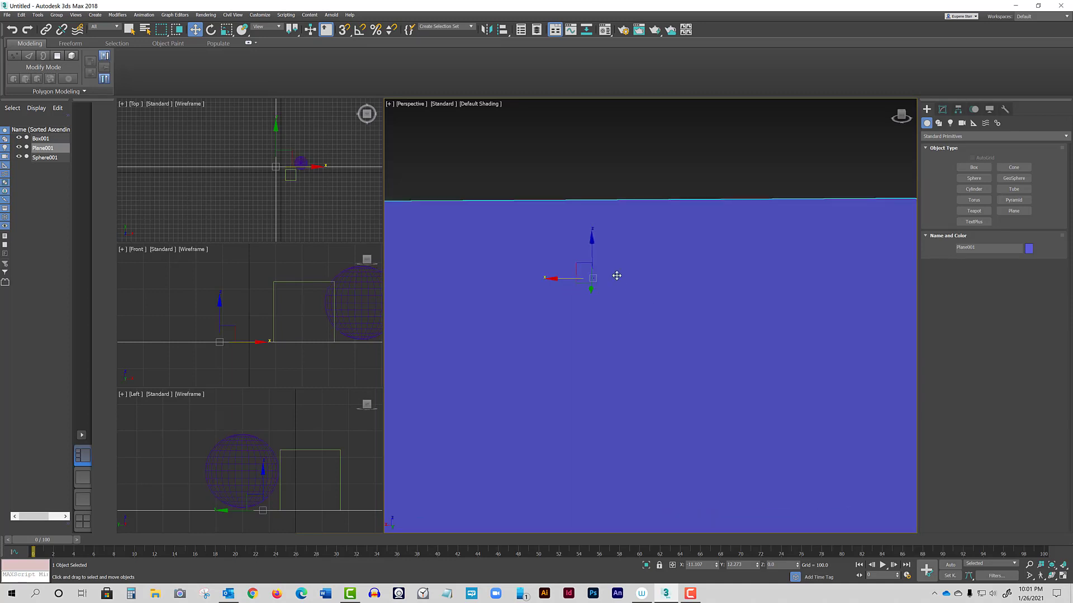
pyautogui.scroll(5, 572, 264)
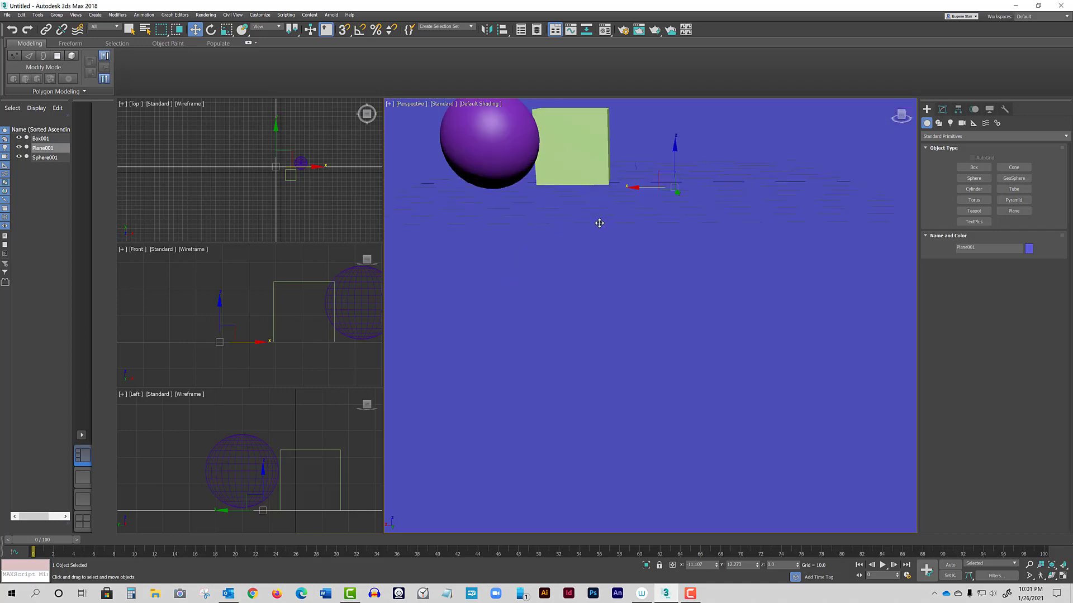
pyautogui.scroll(-2, 599, 222)
pyautogui.moveTo(629, 211); pyautogui.dragTo(603, 288, button='middle')
pyautogui.scroll(-2, 564, 244)
pyautogui.scroll(7, 564, 245)
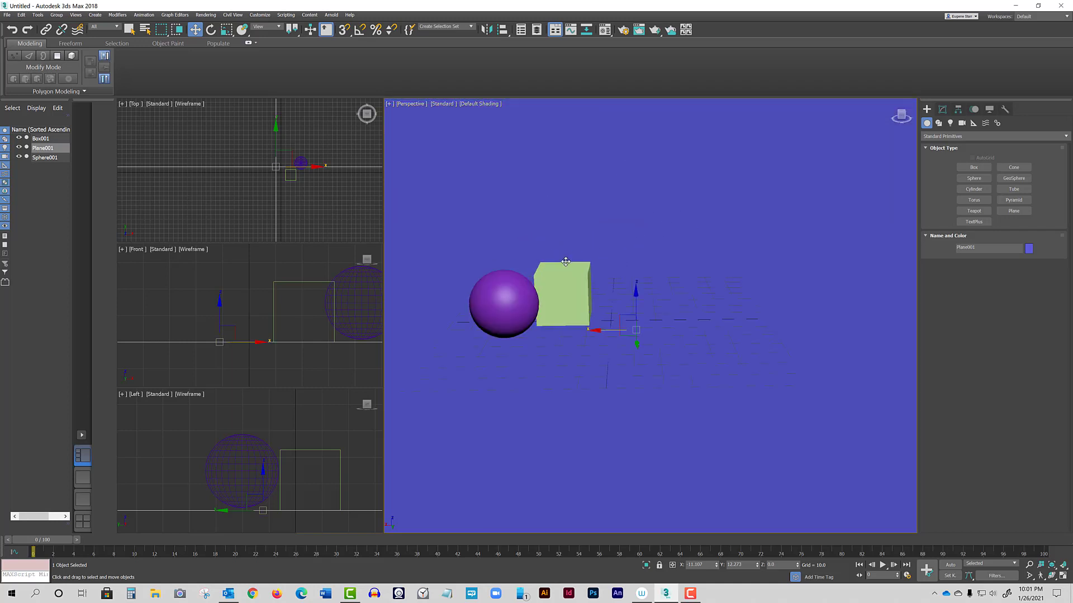
pyautogui.scroll(-5, 591, 320)
pyautogui.scroll(-2, 591, 320)
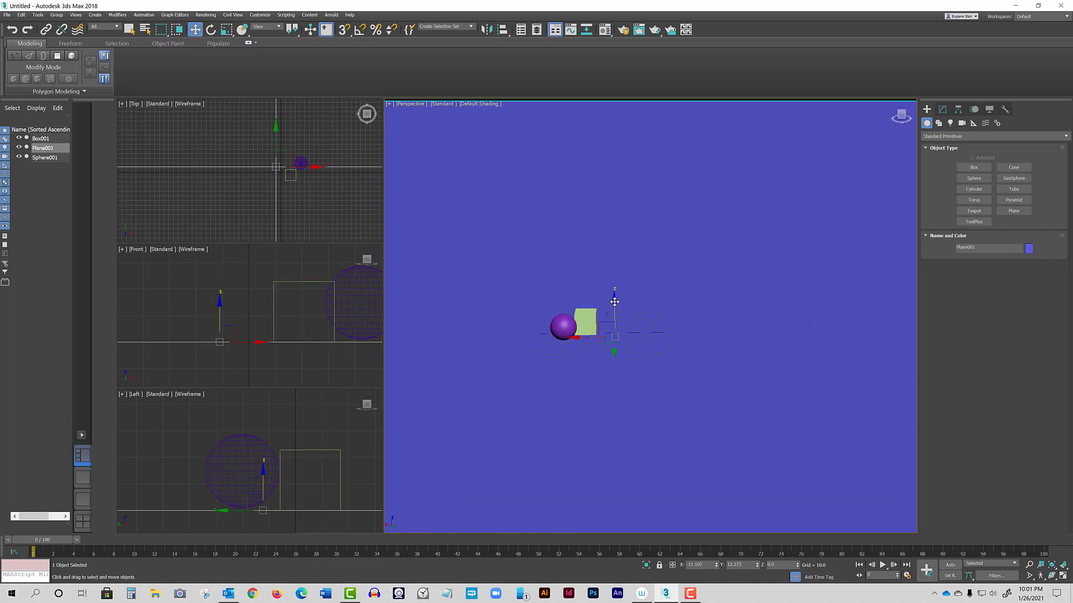
# Try to lower the plane along its Z axis in the Perspective viewport, and undo the move
pyautogui.moveTo(615, 303); pyautogui.dragTo(616, 332)
pyautogui.hotkey('ctrl', 'z')
# Scale the plane down uniformly until its edges show around the sphere and box in the Perspective viewport, and deselect it
pyautogui.click(227, 29)
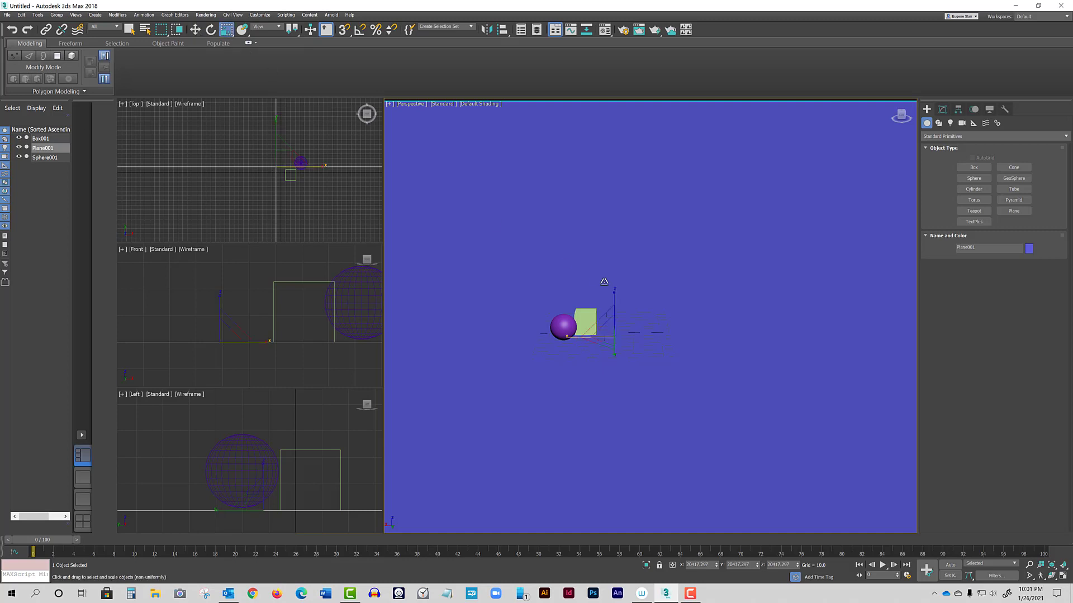
pyautogui.moveTo(612, 334)
pyautogui.mouseDown()
pyautogui.moveTo(600, 335)
pyautogui.moveTo(619, 386)
pyautogui.moveTo(611, 340)
pyautogui.mouseUp()
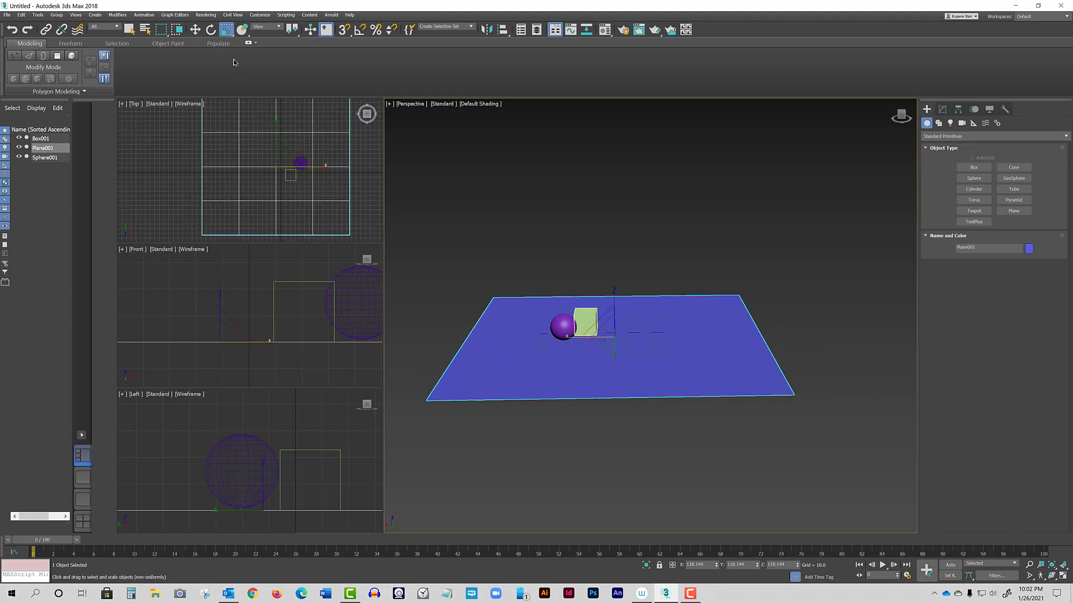
pyautogui.click(195, 29)
pyautogui.click(622, 246)
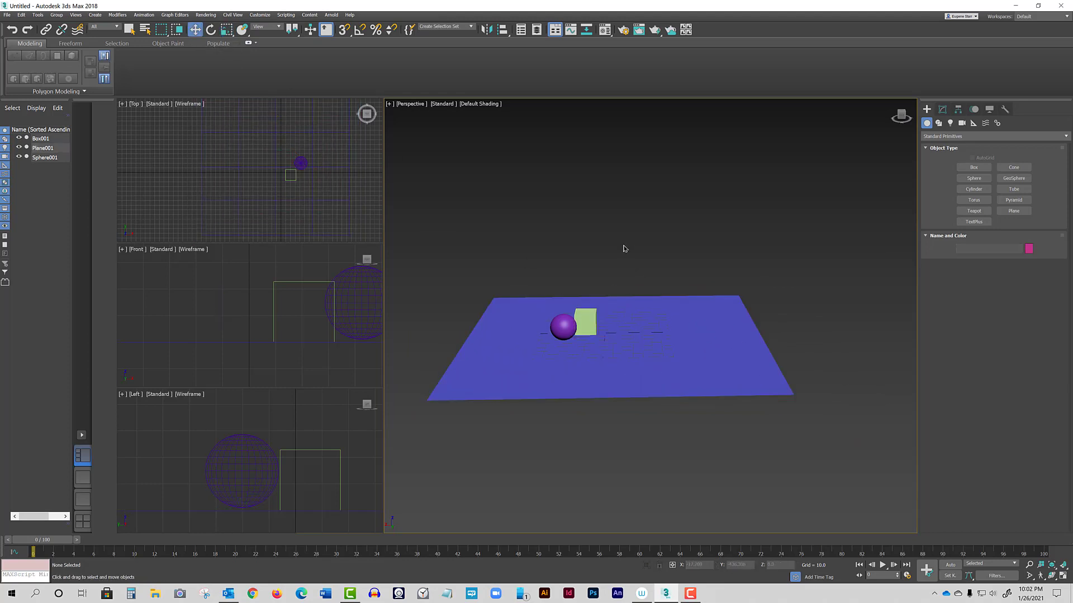
pyautogui.scroll(4, 618, 329)
pyautogui.scroll(-3, 607, 330)
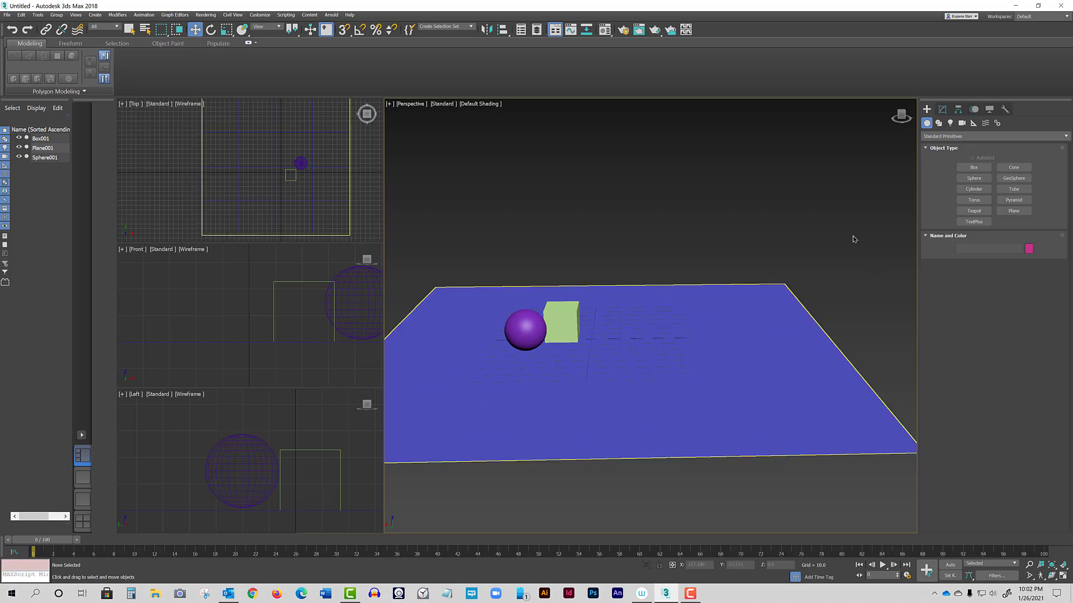
# Create a cylinder on the plane beside the box, with a radius of about 14 and a height of about 26
pyautogui.click(979, 191)
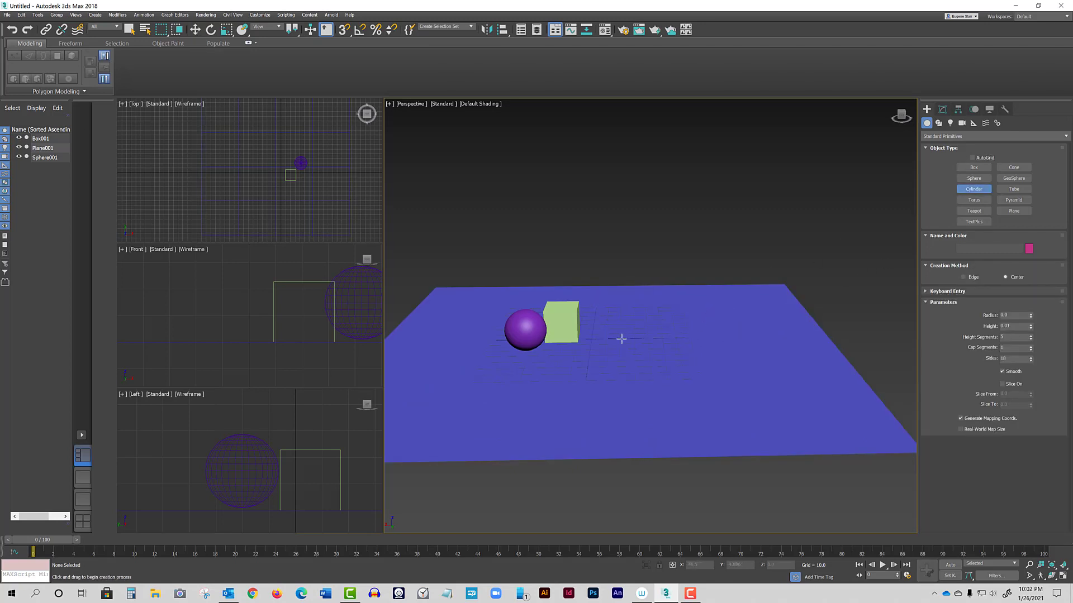
pyautogui.moveTo(604, 339)
pyautogui.mouseDown()
pyautogui.moveTo(643, 343)
pyautogui.moveTo(623, 341)
pyautogui.mouseUp()
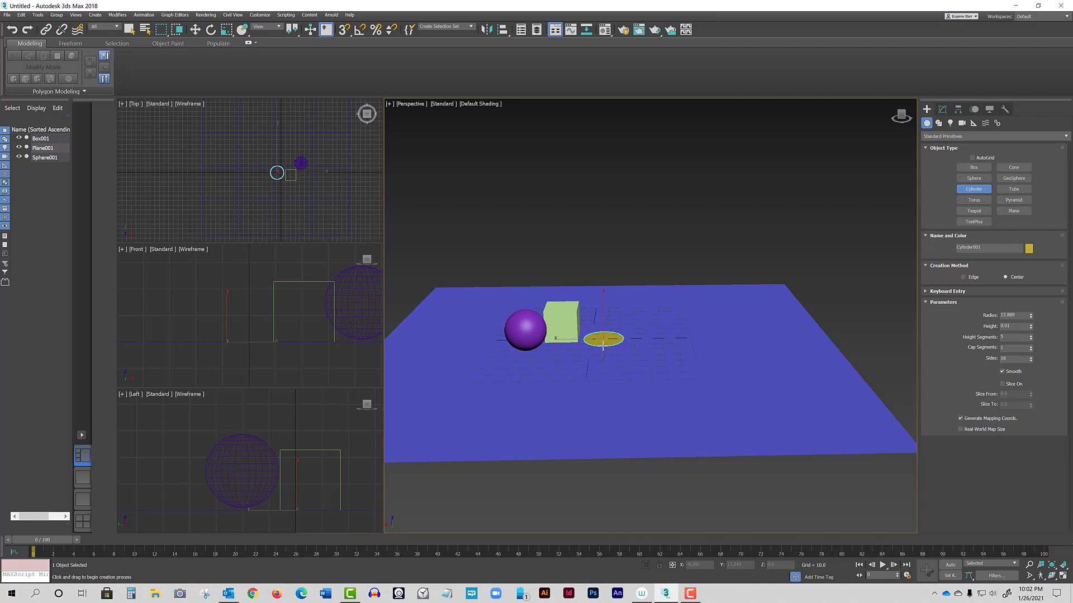
pyautogui.click(602, 307)
# Create a tube in front of the box and cylinder with radii of about 11.1 and 13.8 and a height of about 37.2
pyautogui.click(1013, 189)
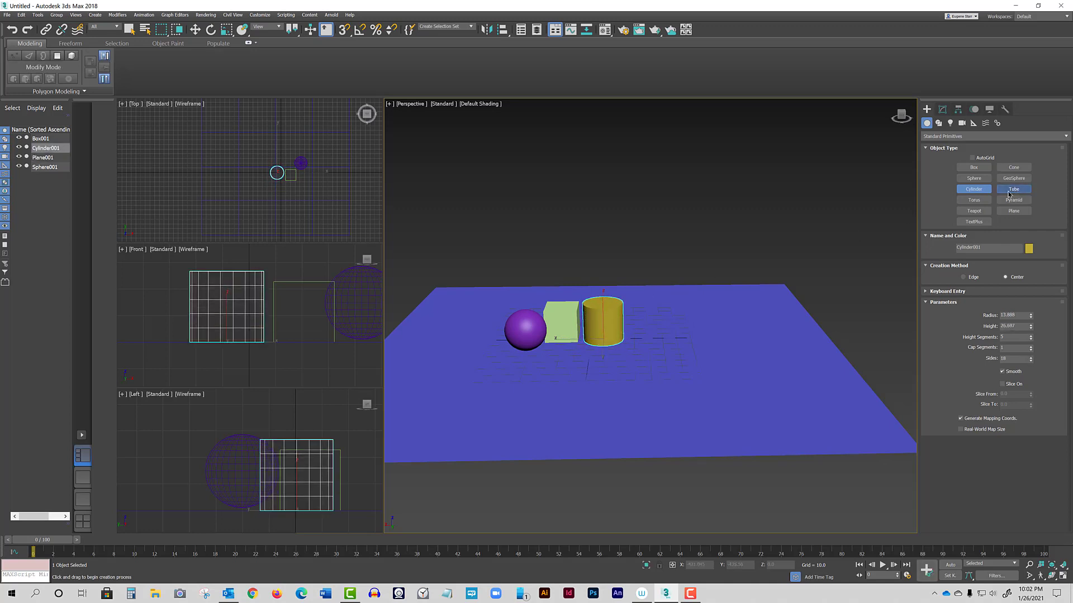
pyautogui.moveTo(562, 356); pyautogui.dragTo(567, 361)
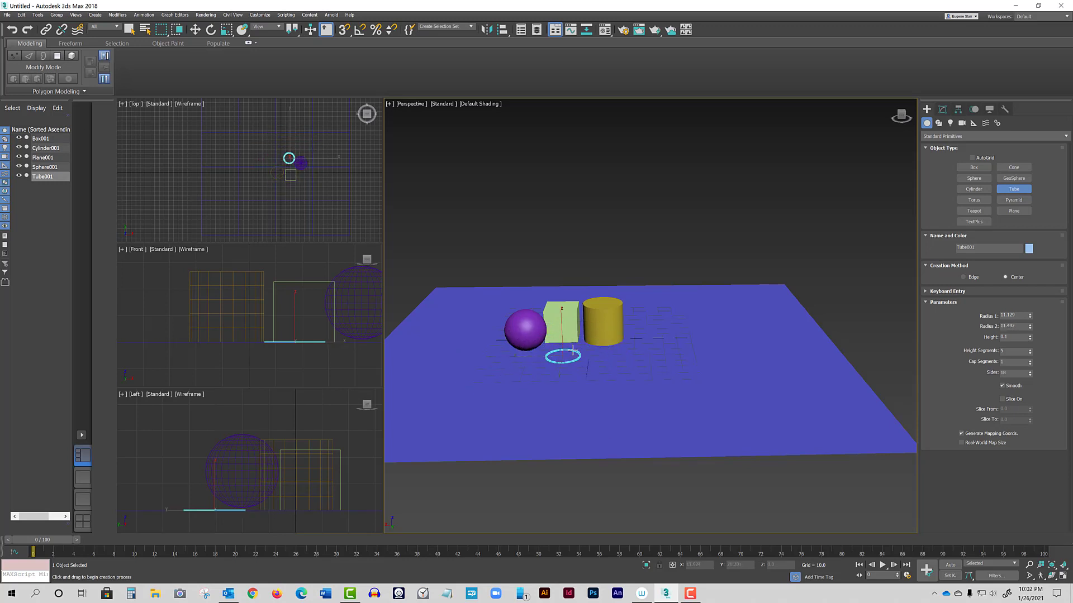
pyautogui.click(572, 349)
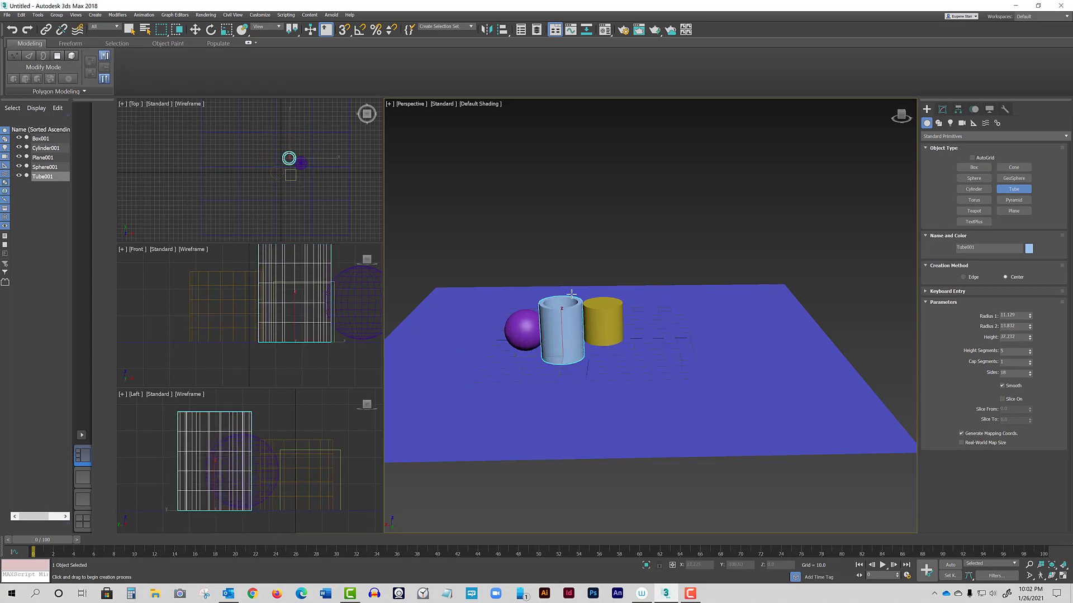
pyautogui.moveTo(600, 330); pyautogui.dragTo(592, 378, button='middle')
pyautogui.scroll(5, 529, 336)
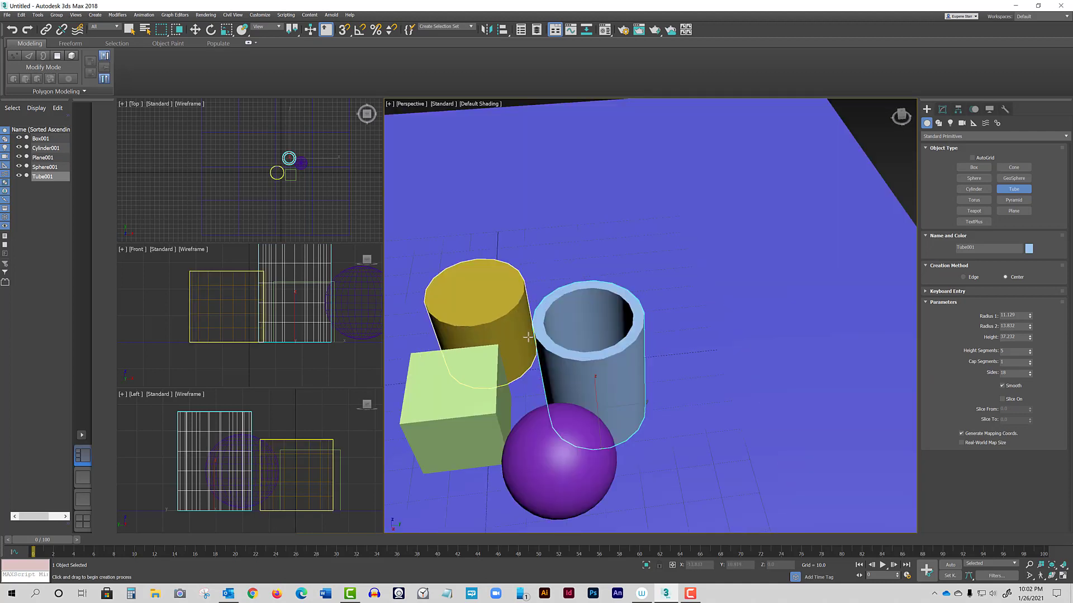
pyautogui.scroll(-5, 528, 336)
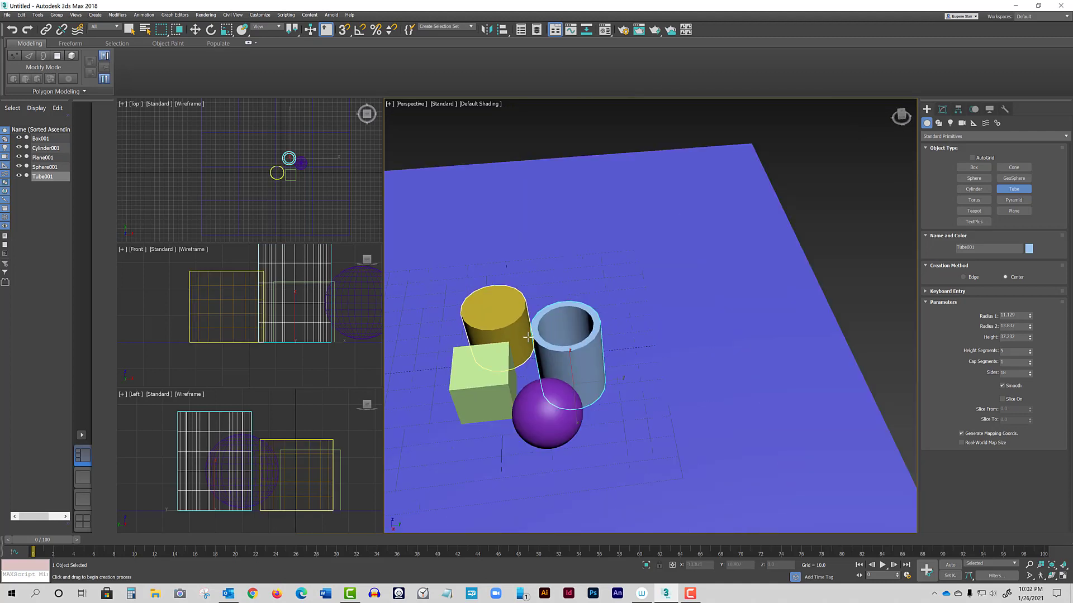
# Create a teapot with a radius of about 10 on the plane beyond the tube, and leave it deselected
pyautogui.click(974, 211)
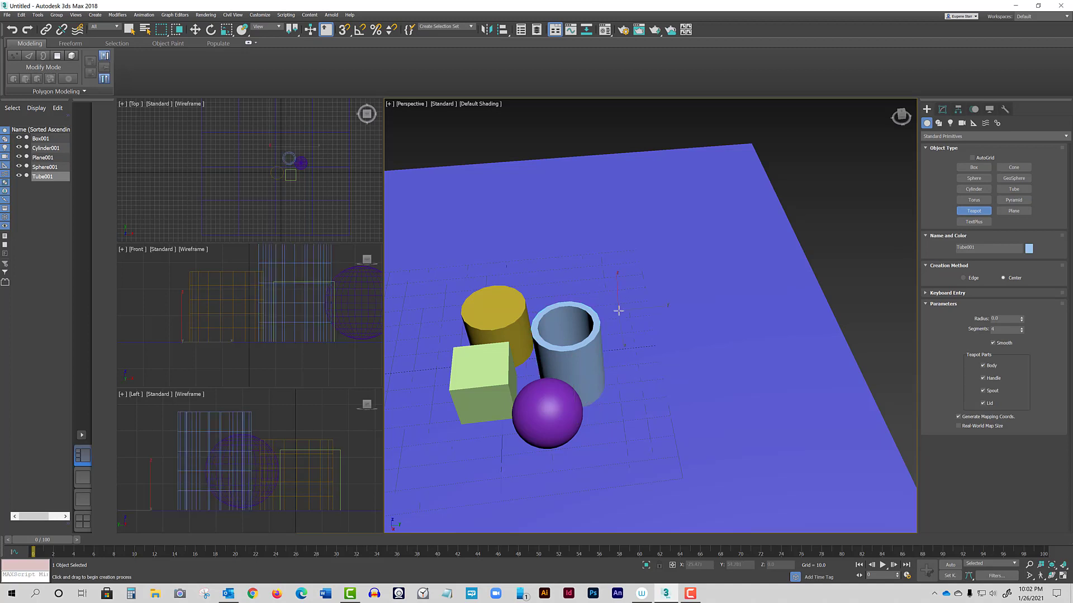
pyautogui.moveTo(619, 310); pyautogui.dragTo(630, 322)
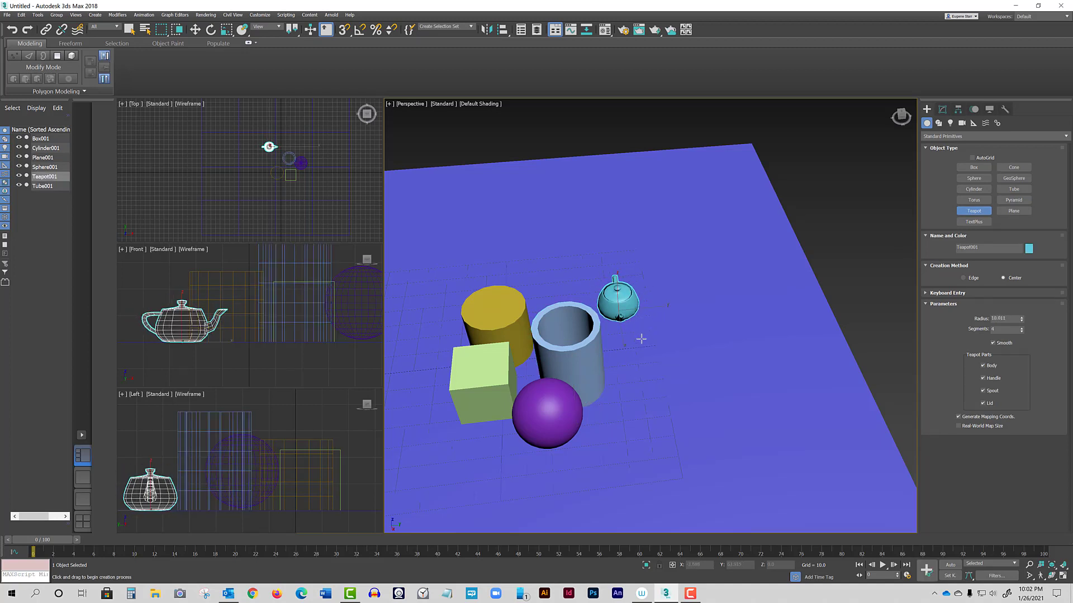
pyautogui.keyDown('alt'); pyautogui.moveTo(641, 339); pyautogui.dragTo(601, 314, button='middle'); pyautogui.keyUp('alt')
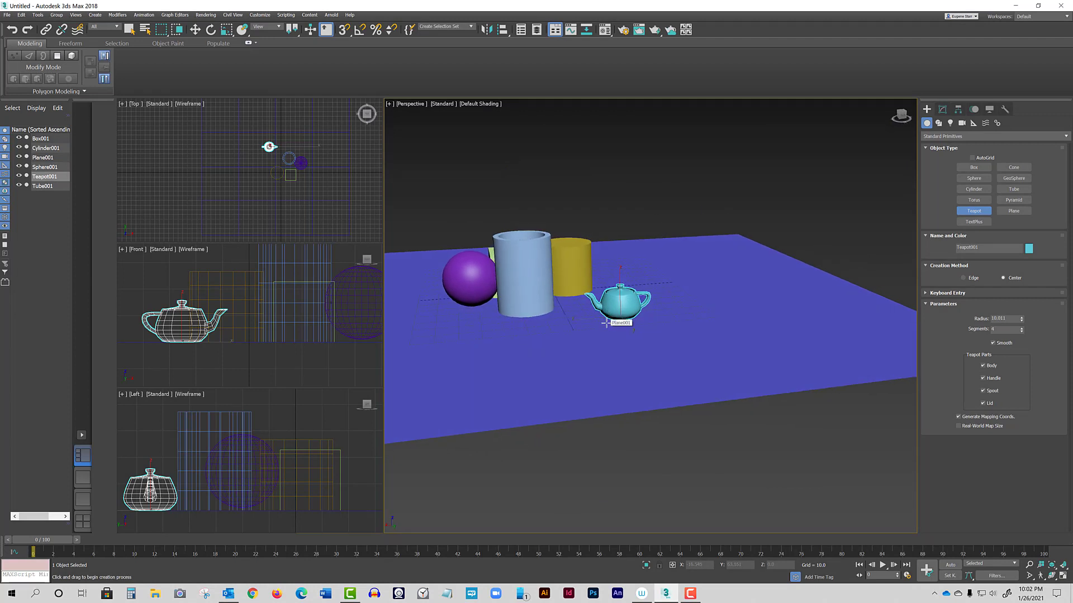
pyautogui.rightClick(606, 323)
pyautogui.click(702, 445)
pyautogui.rightClick(703, 444)
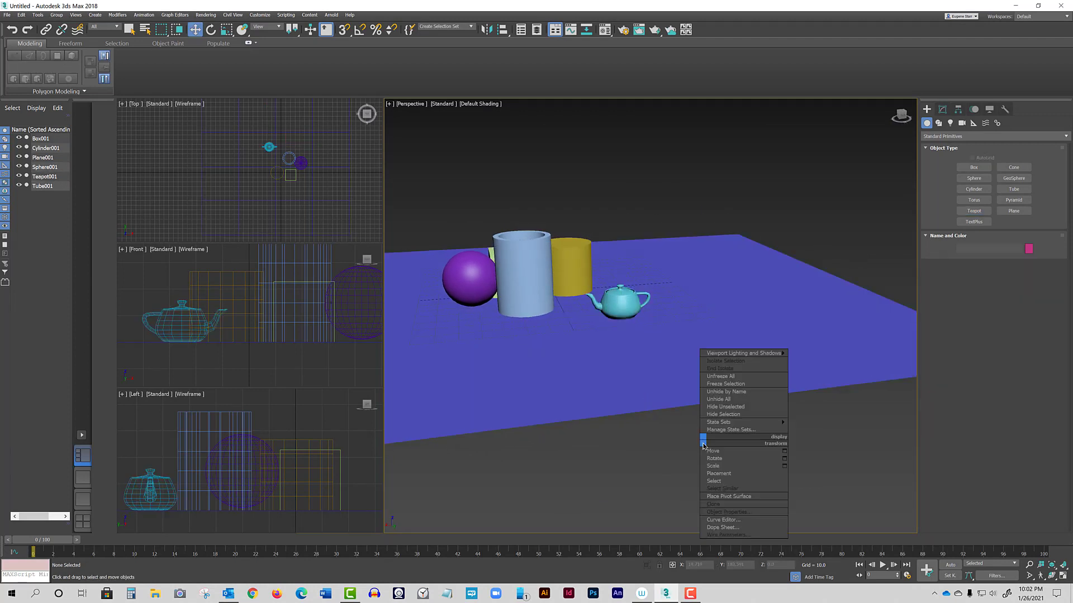
pyautogui.click(670, 435)
# Move the teapot along its X axis to about X -13, closer to the tube
pyautogui.click(623, 314)
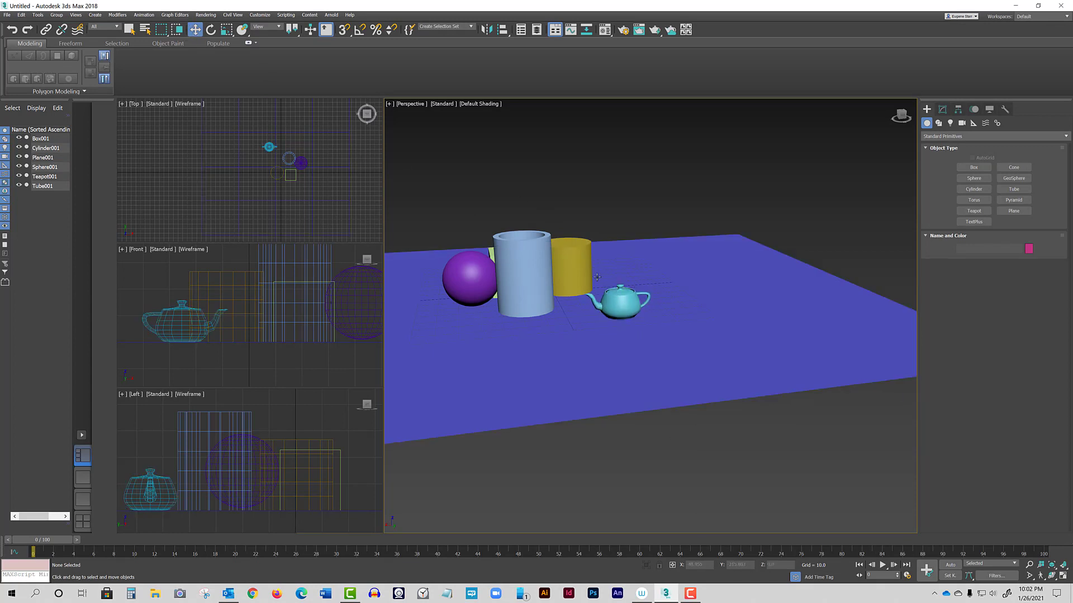
pyautogui.click(617, 305)
pyautogui.moveTo(586, 319); pyautogui.dragTo(559, 320)
pyautogui.keyDown('alt'); pyautogui.moveTo(571, 278); pyautogui.dragTo(645, 326, button='middle'); pyautogui.keyUp('alt')
pyautogui.moveTo(633, 310); pyautogui.dragTo(630, 308)
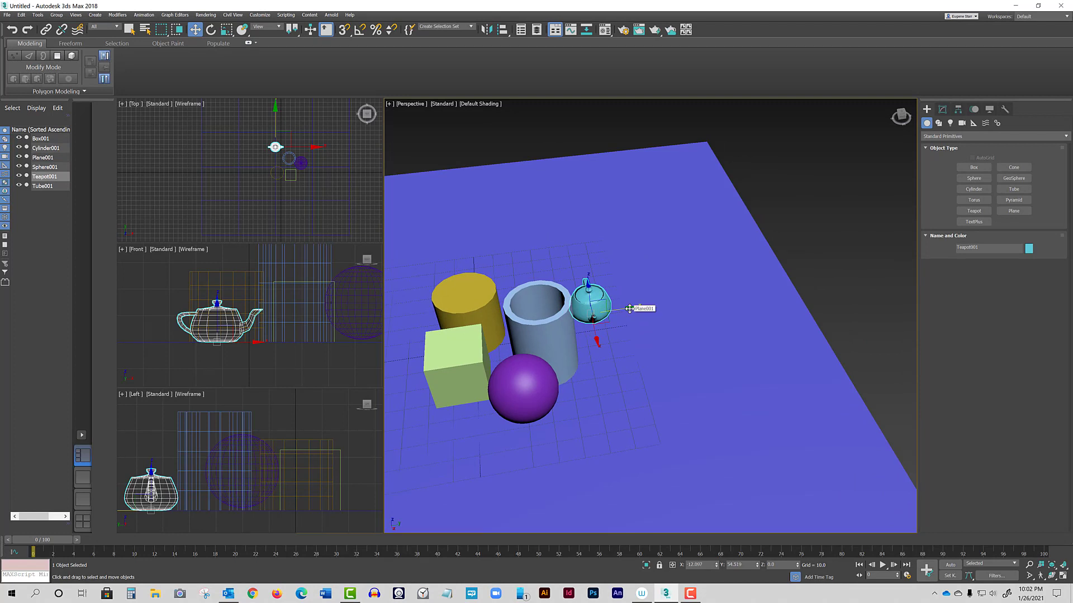
# Examine the arrangement of the primitives on the plane from several angles and distances in the Perspective viewport
pyautogui.keyDown('alt'); pyautogui.moveTo(627, 314); pyautogui.dragTo(554, 288, button='middle'); pyautogui.keyUp('alt')
pyautogui.scroll(-3, 552, 288)
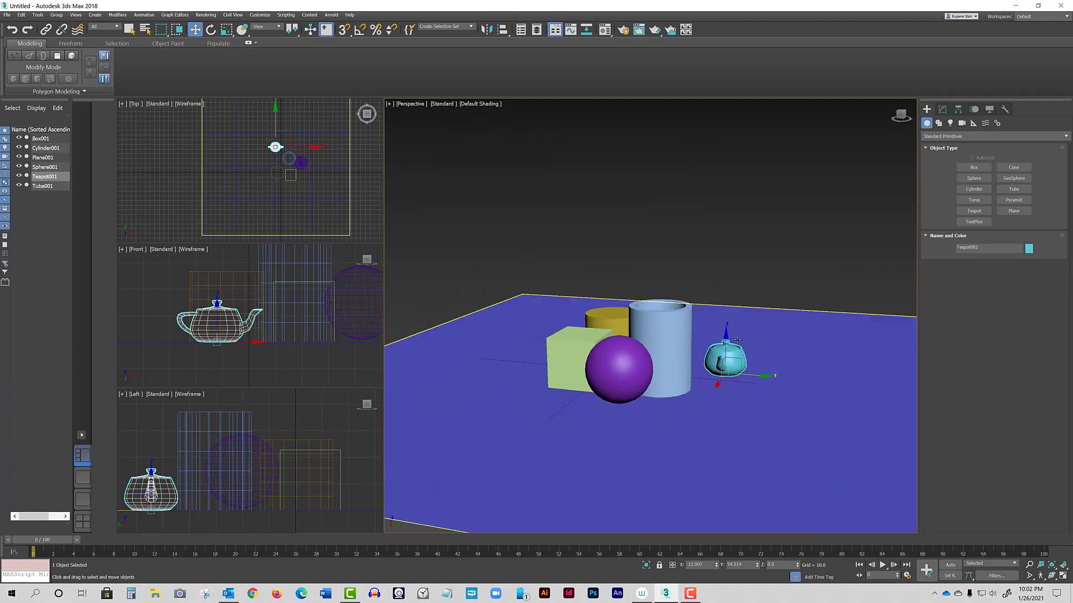
pyautogui.scroll(5, 642, 335)
pyautogui.scroll(-4, 642, 336)
pyautogui.keyDown('alt'); pyautogui.moveTo(613, 322); pyautogui.dragTo(655, 354, button='middle'); pyautogui.keyUp('alt')
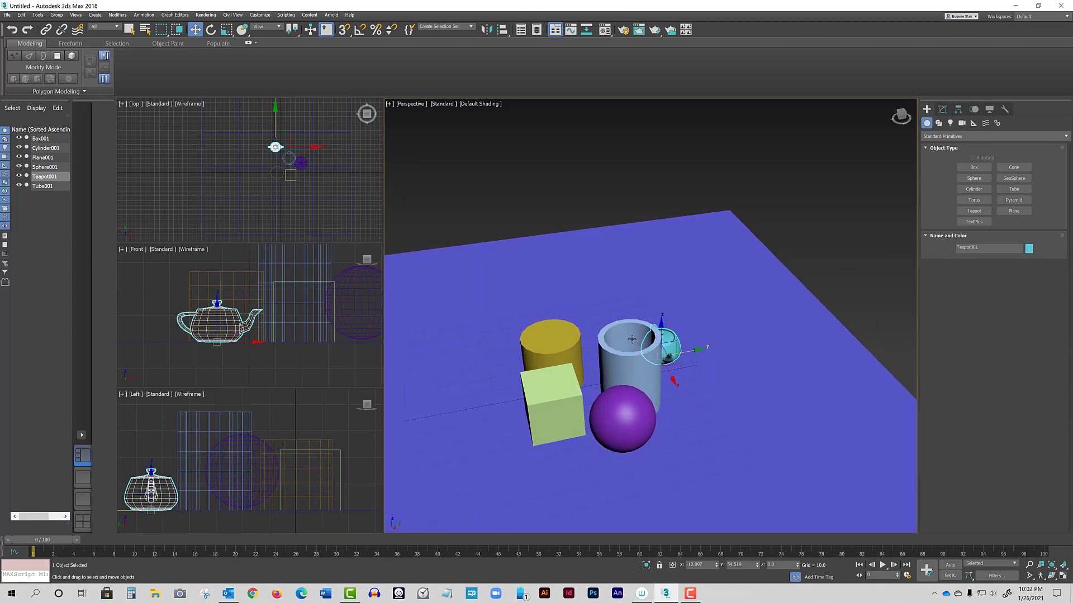
pyautogui.moveTo(634, 397); pyautogui.dragTo(634, 366, button='middle')
pyautogui.scroll(2, 635, 366)
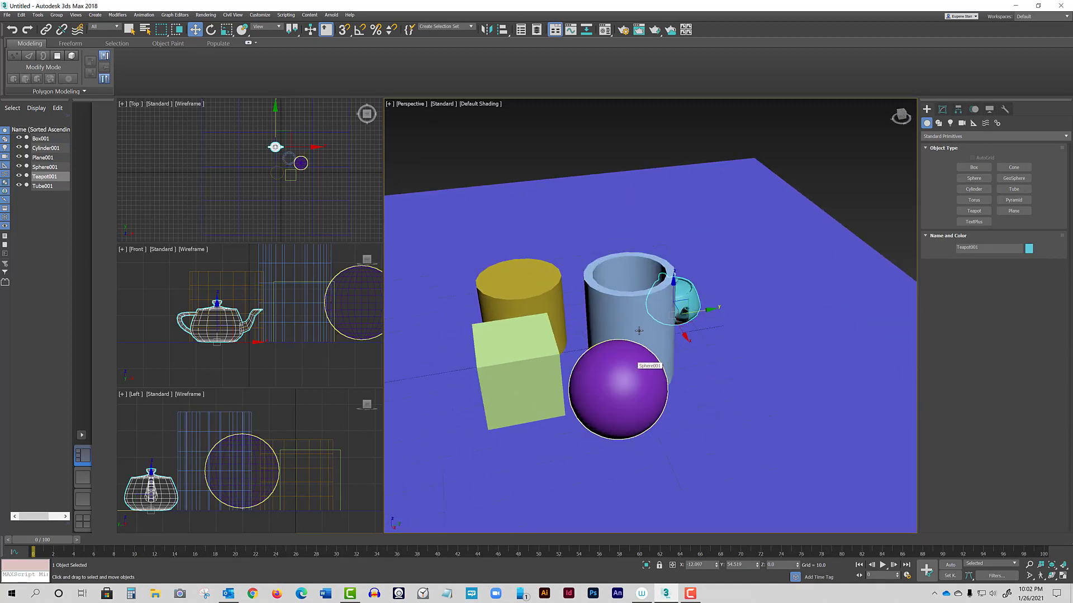
pyautogui.click(710, 316)
pyautogui.keyDown('alt'); pyautogui.moveTo(709, 316); pyautogui.dragTo(683, 309, button='middle'); pyautogui.keyUp('alt')
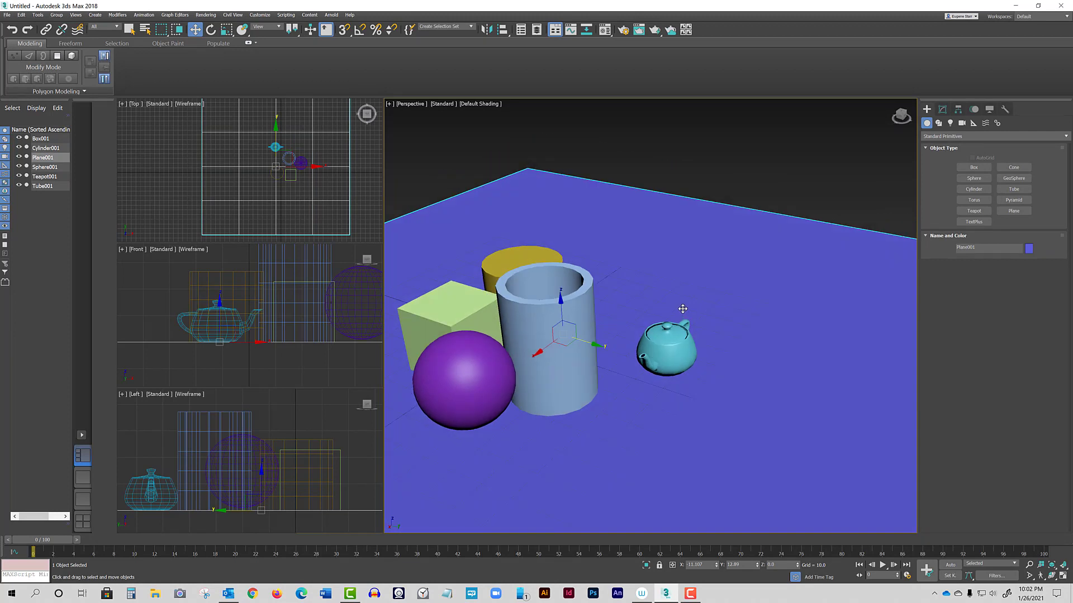
pyautogui.click(714, 193)
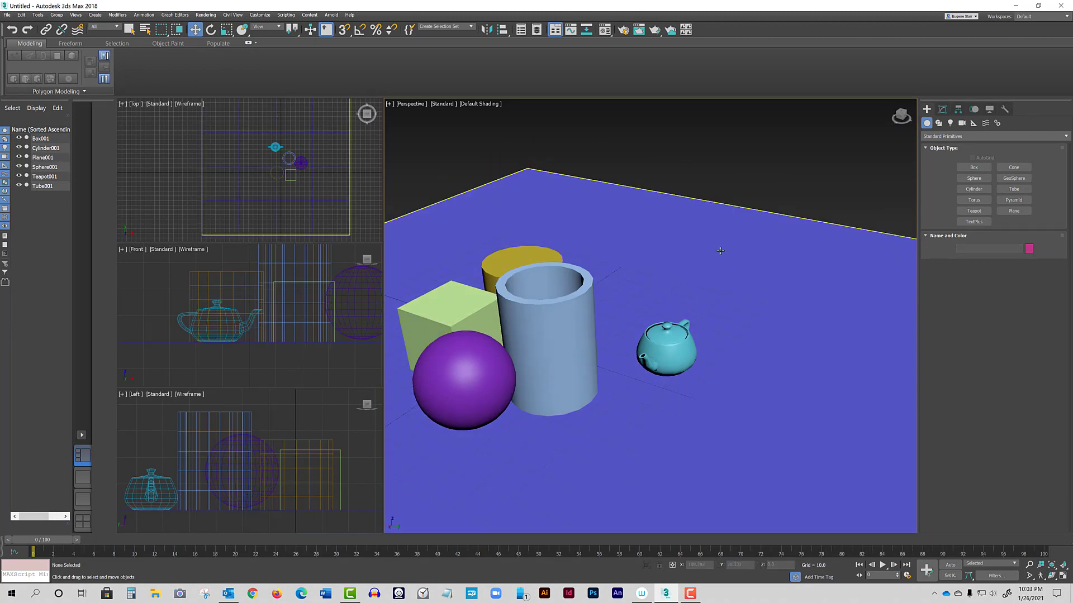
# Frame all the primitives in the Perspective viewport and render that view
pyautogui.click(206, 15)
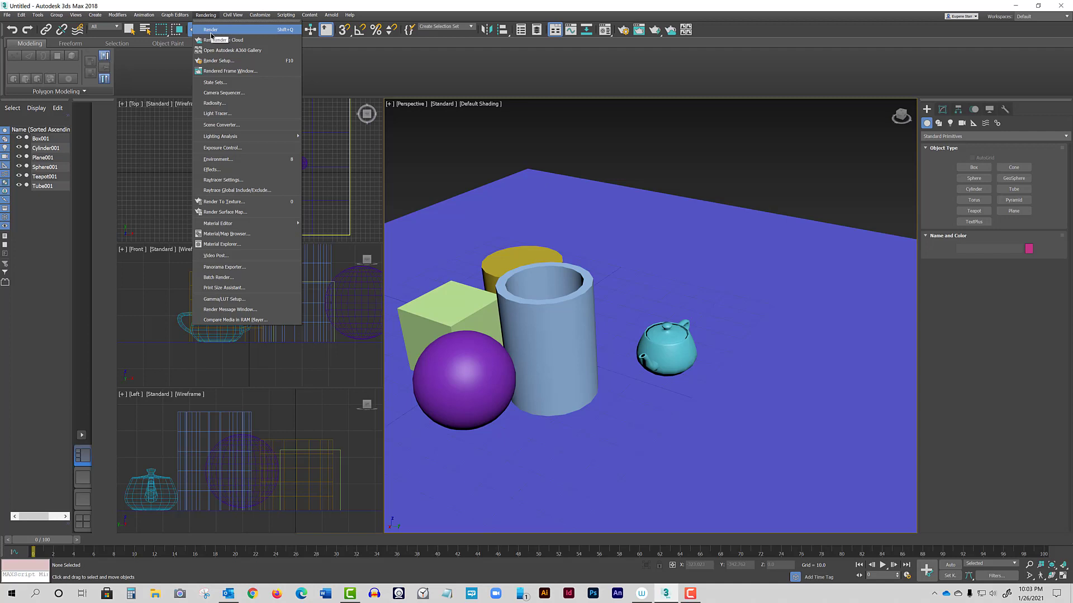
pyautogui.click(267, 32)
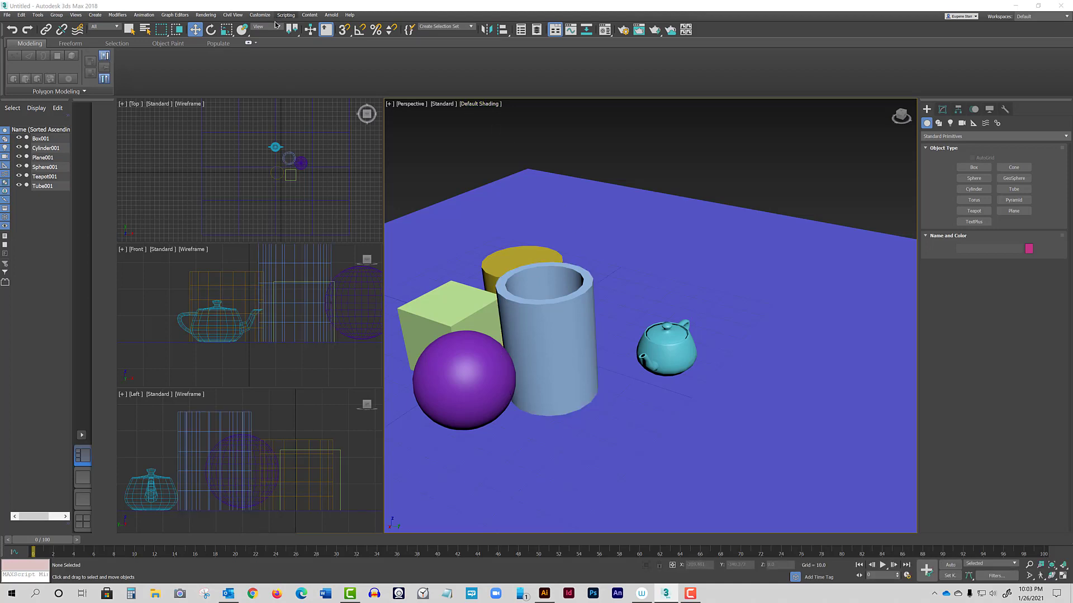
pyautogui.click(206, 15)
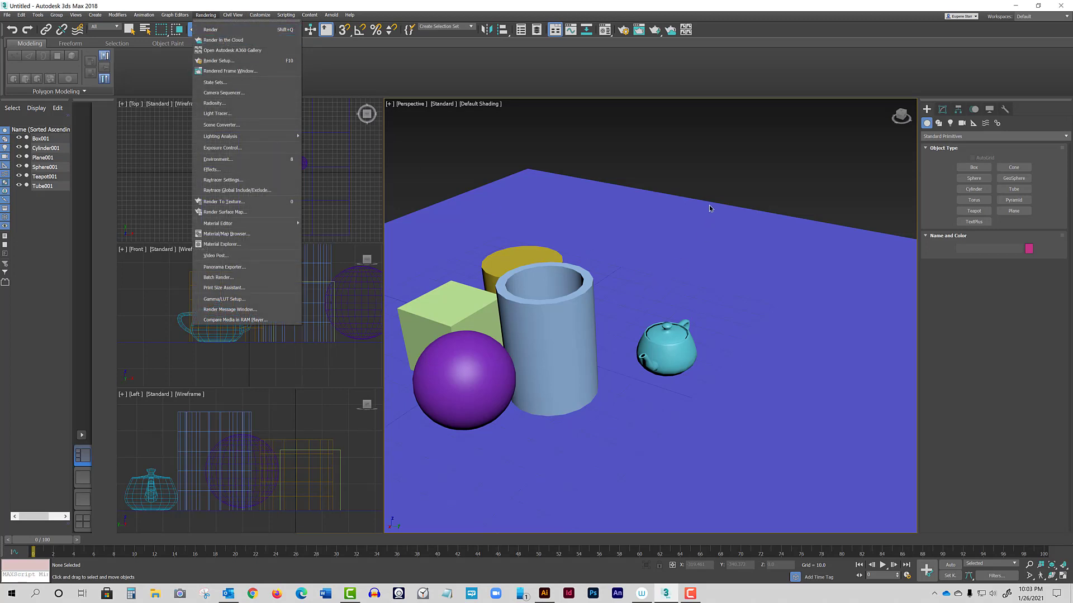
pyautogui.click(706, 172)
pyautogui.moveTo(478, 334); pyautogui.dragTo(511, 314, button='middle')
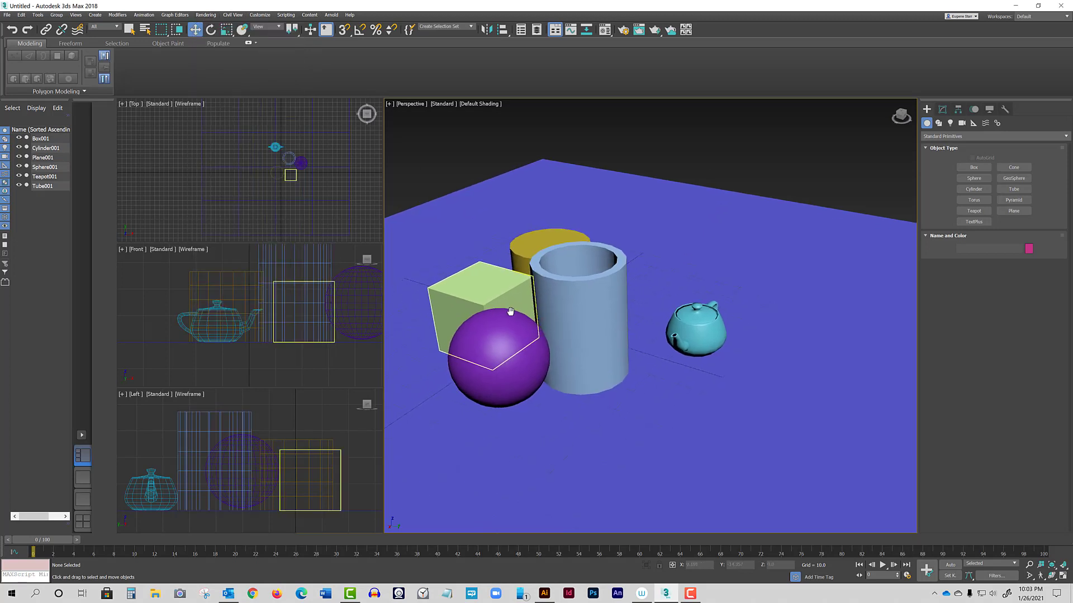
pyautogui.click(486, 202)
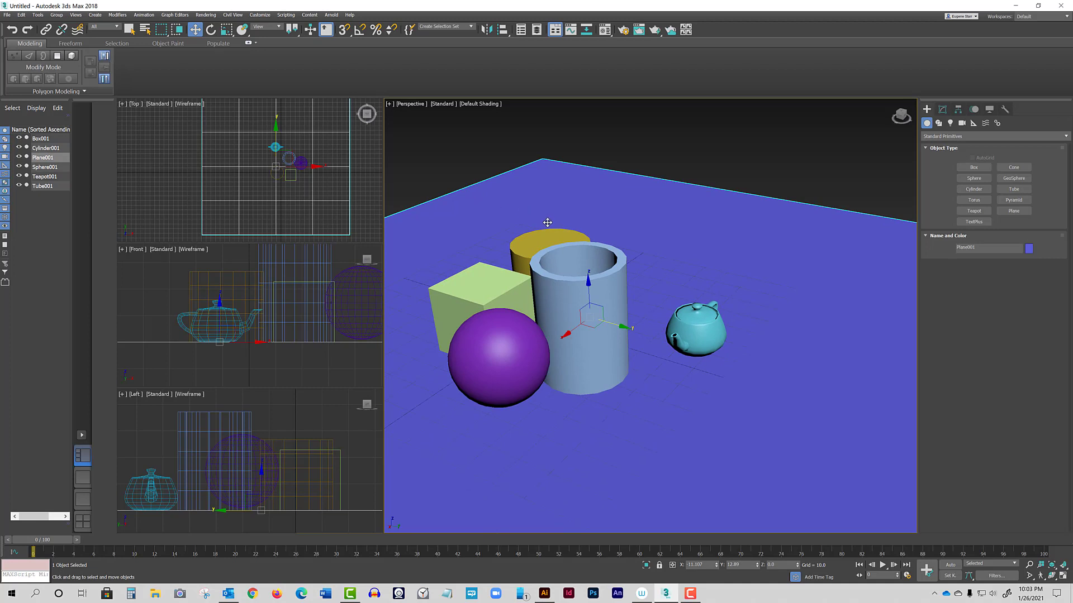
pyautogui.hotkey('shift', 'q')
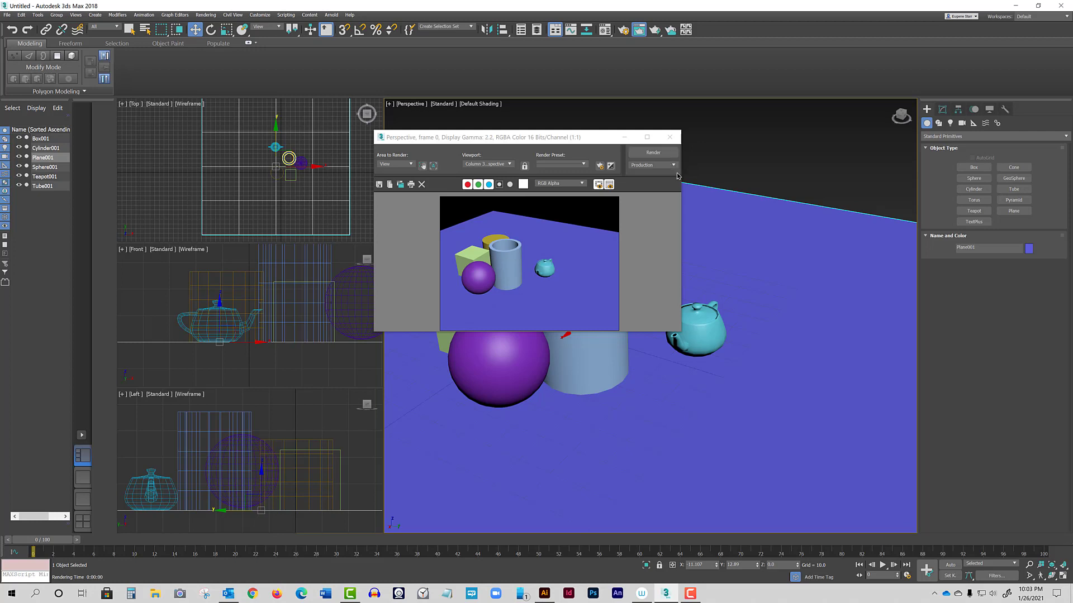
# Inspect the rendered image of the primitives at different magnifications and close the render window
pyautogui.click(517, 268)
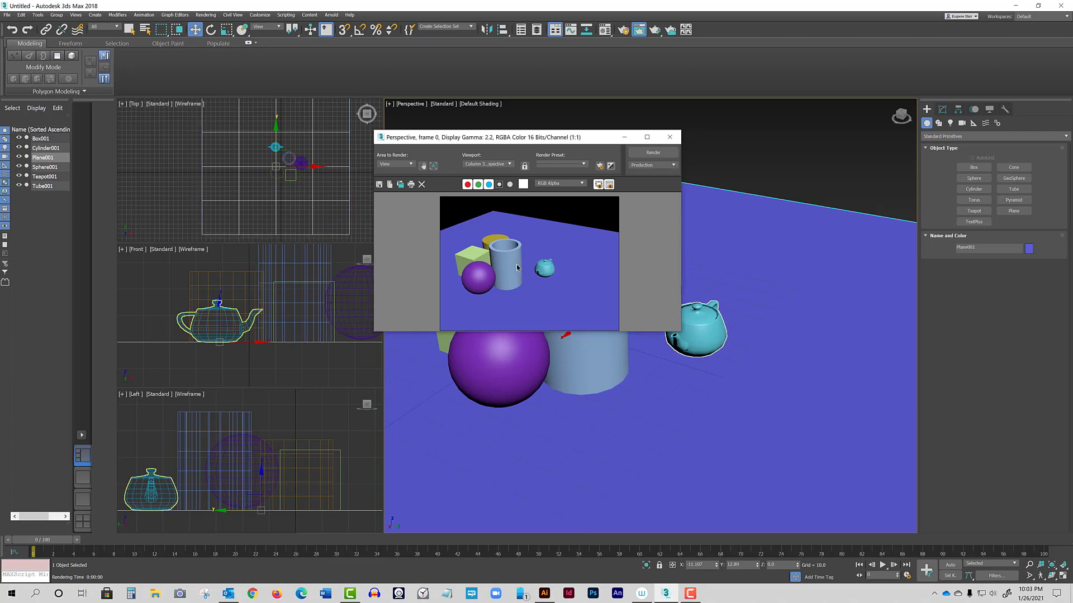
pyautogui.scroll(-3, 518, 267)
pyautogui.scroll(5, 518, 265)
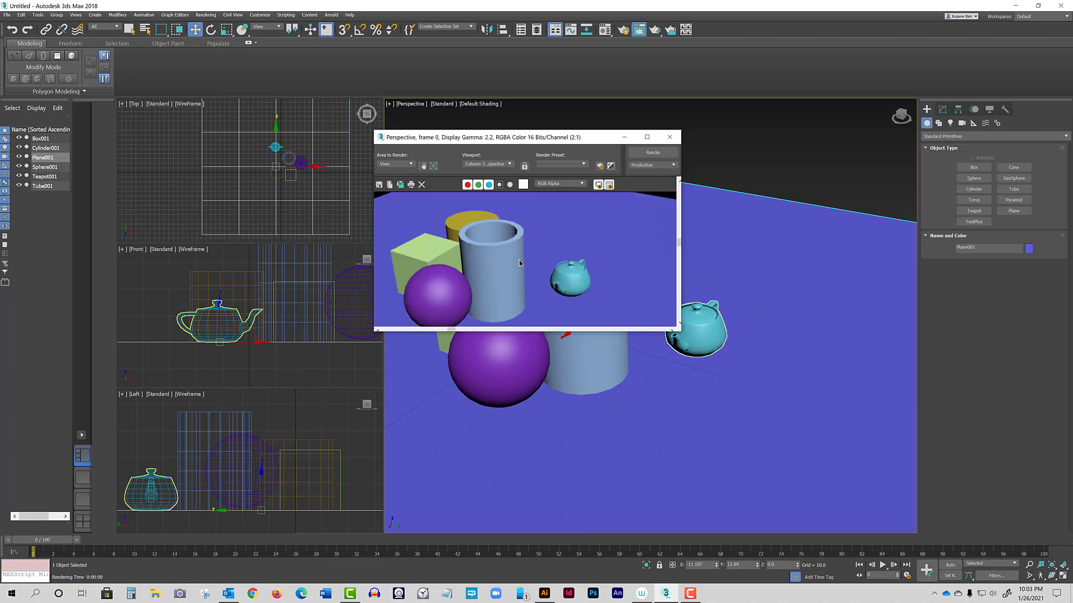
pyautogui.scroll(-2, 519, 262)
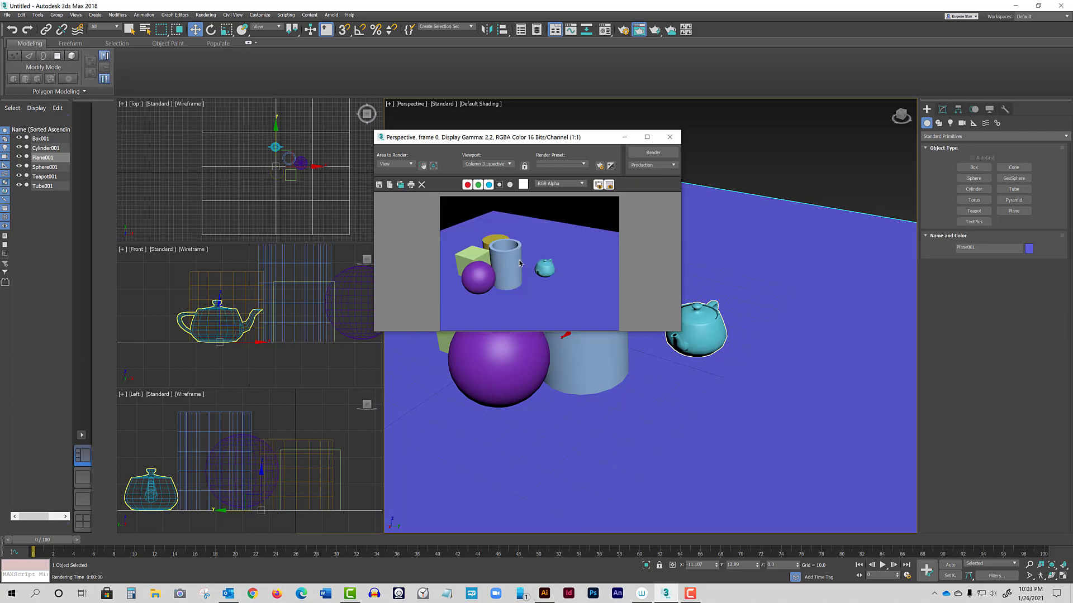
pyautogui.scroll(1, 520, 263)
pyautogui.scroll(-1, 519, 262)
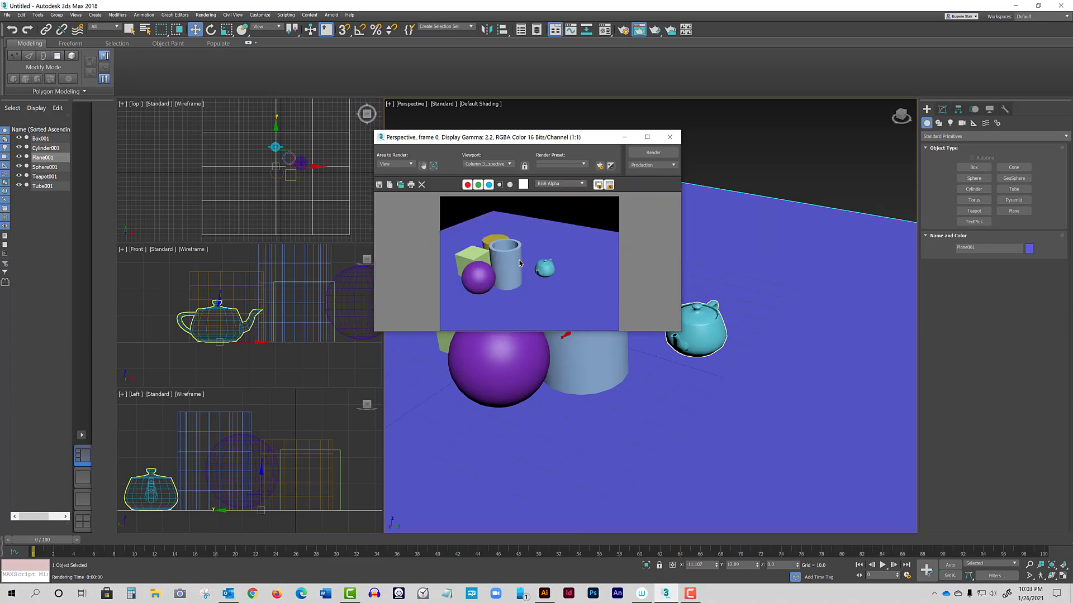
pyautogui.click(670, 137)
pyautogui.click(499, 353)
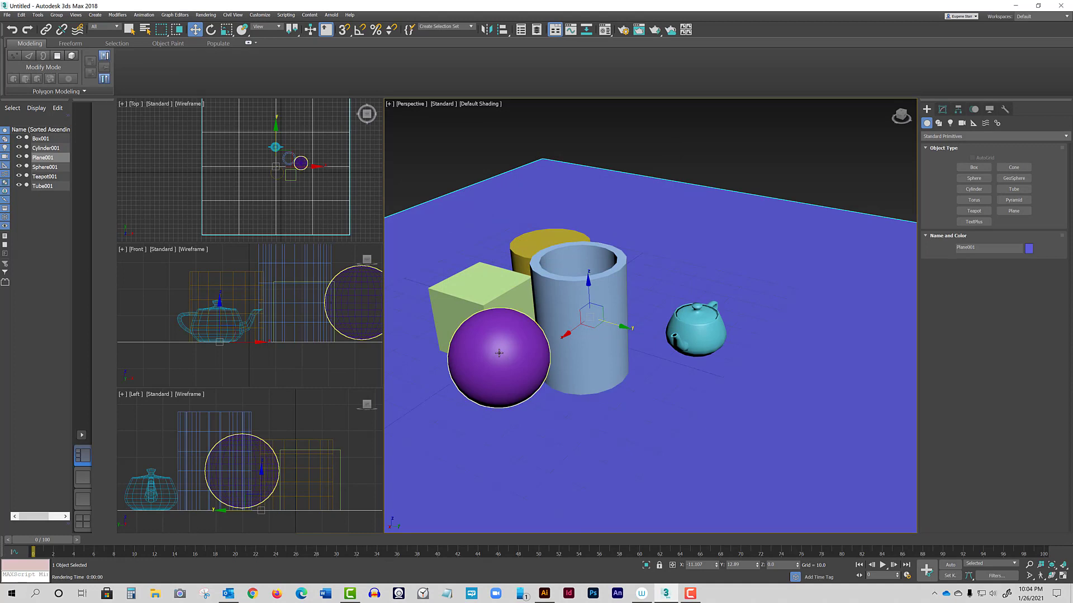
pyautogui.moveTo(499, 353); pyautogui.dragTo(567, 301, button='middle')
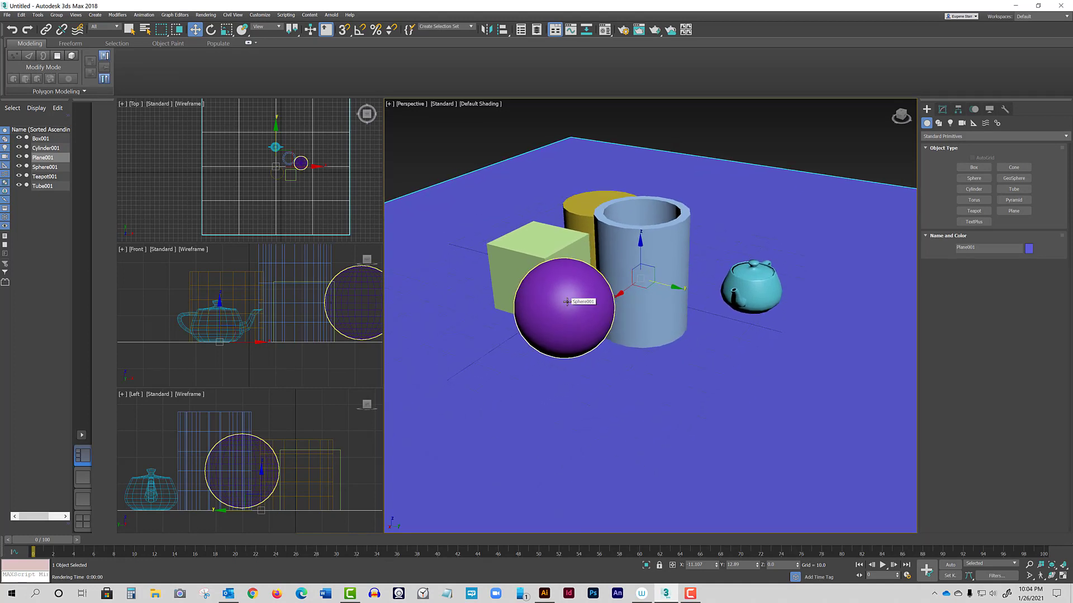
pyautogui.click(720, 384)
pyautogui.moveTo(687, 358)
pyautogui.keyDown('alt'); pyautogui.mouseDown(button='middle')
pyautogui.moveTo(691, 349)
pyautogui.moveTo(675, 362)
pyautogui.moveTo(688, 354)
pyautogui.mouseUp(button='middle'); pyautogui.keyUp('alt')
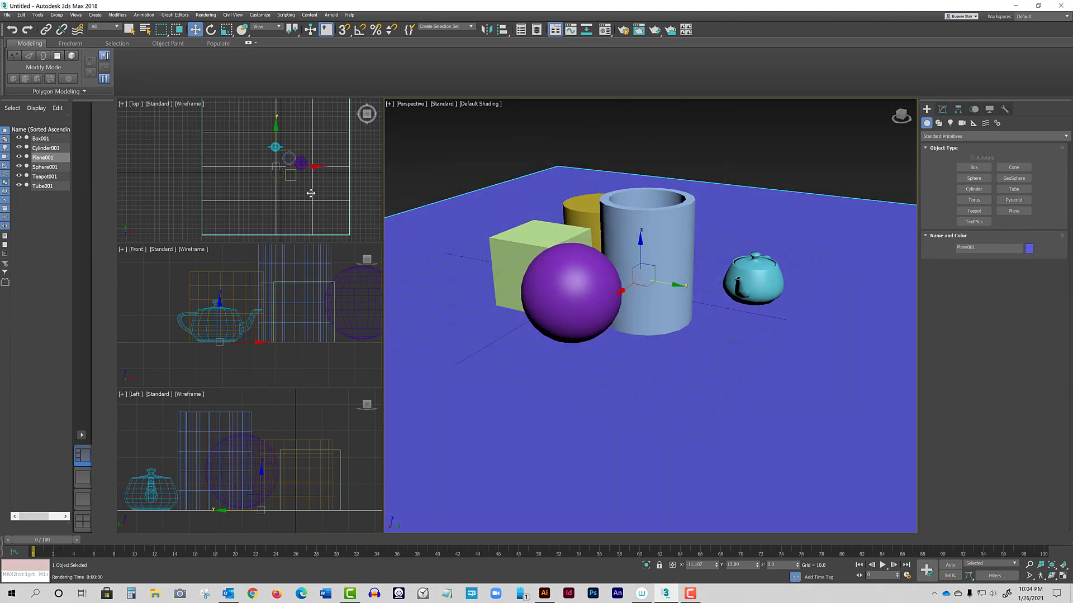